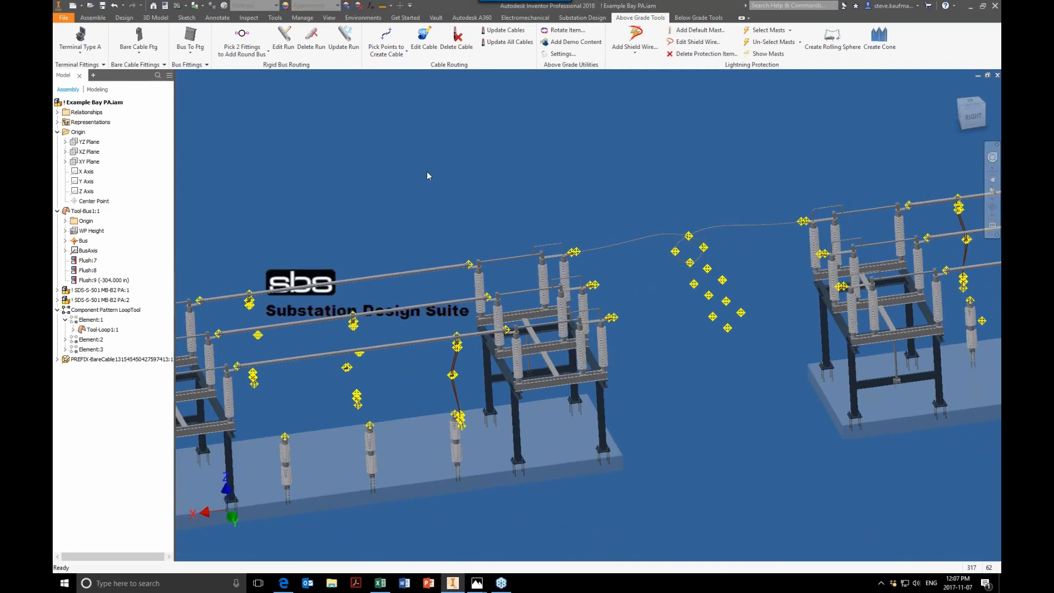
Step: Open the application options and close them without changes
click(66, 18)
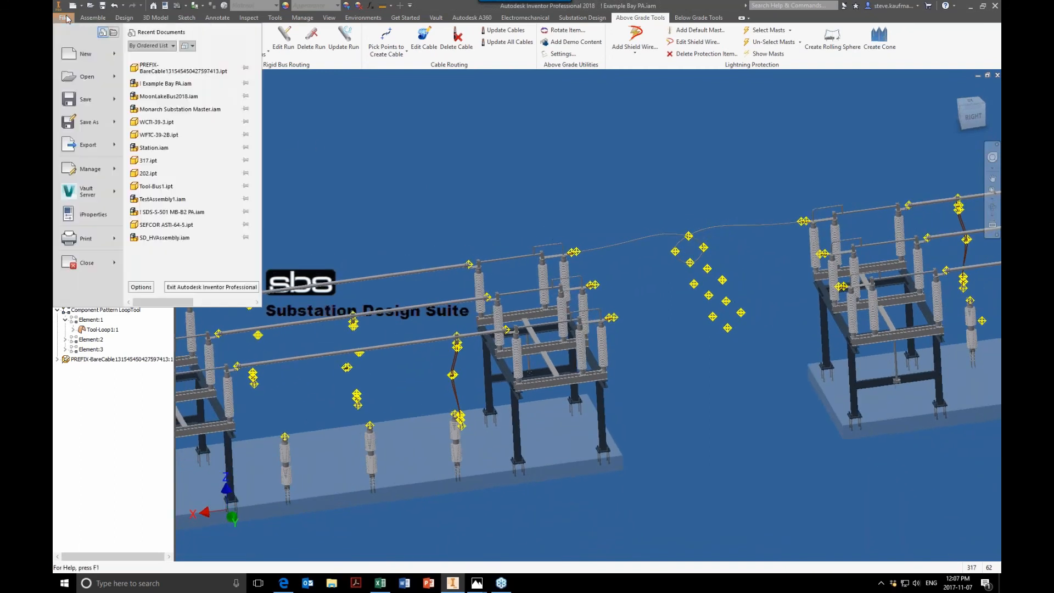
click(141, 287)
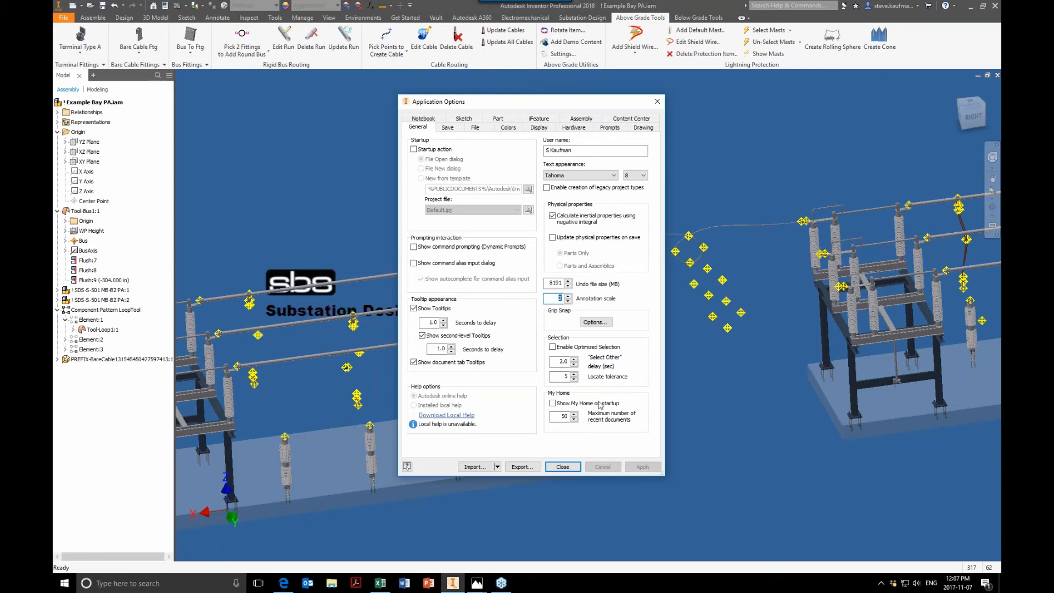
click(563, 467)
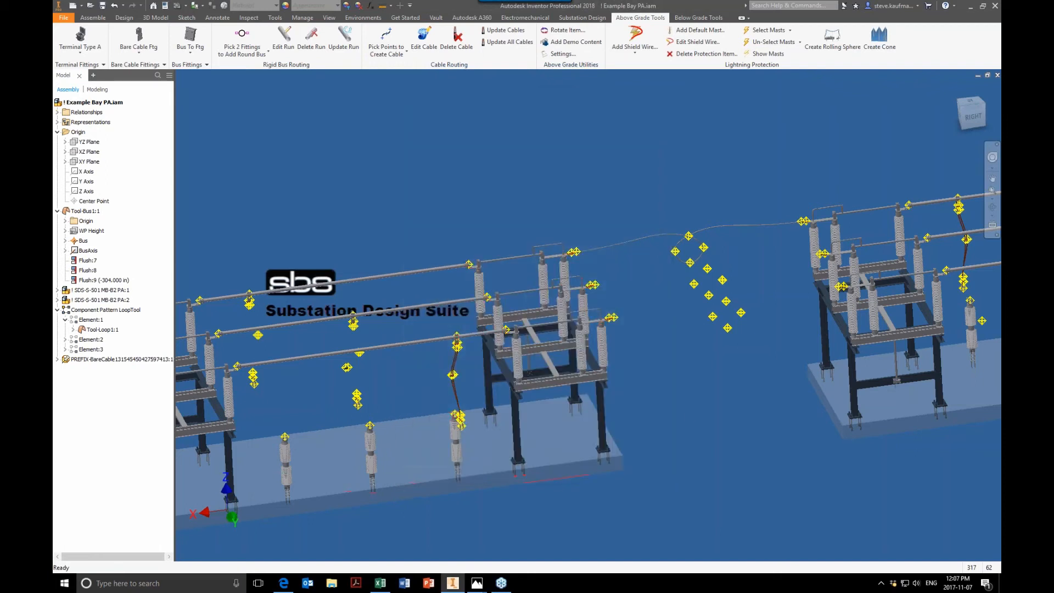
Step: Set the selection filter to Select Part Priority
scroll(690, 413, up, 5)
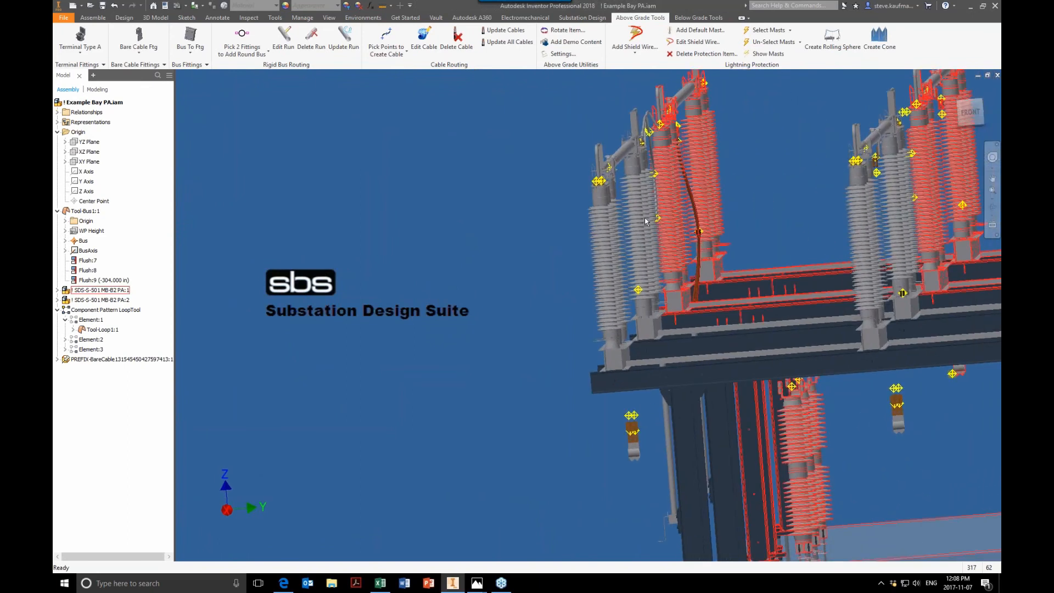
click(191, 10)
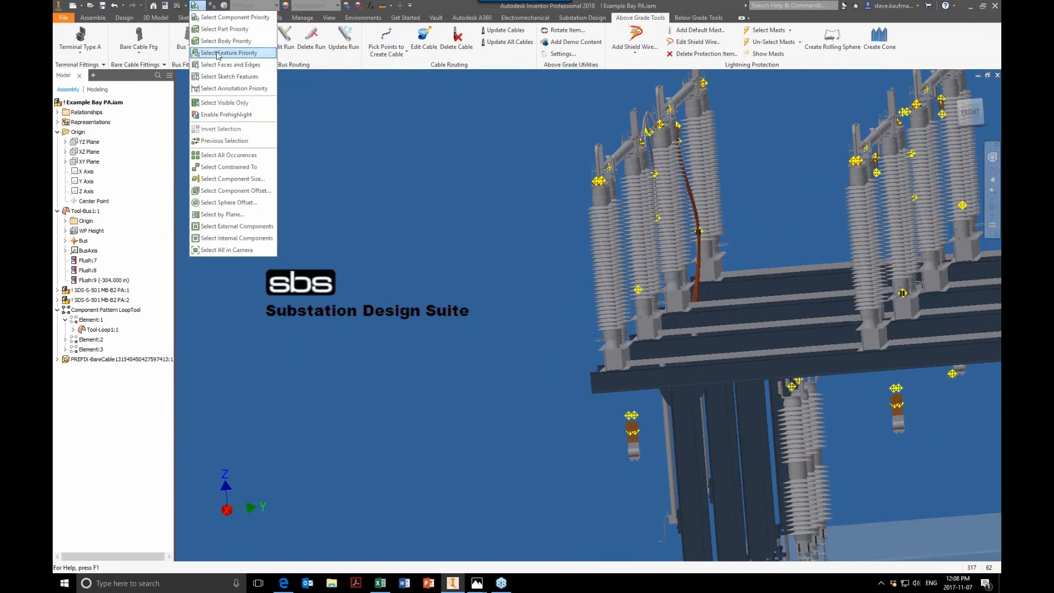
click(217, 33)
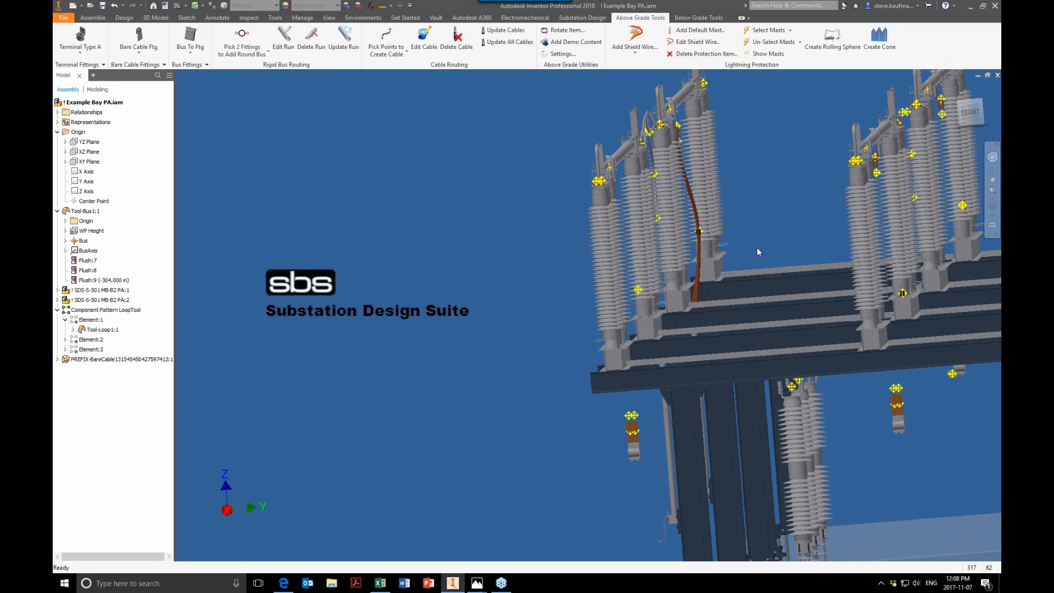
Step: Save the above-ground settings with the default sag for new cables at 5 %
click(699, 269)
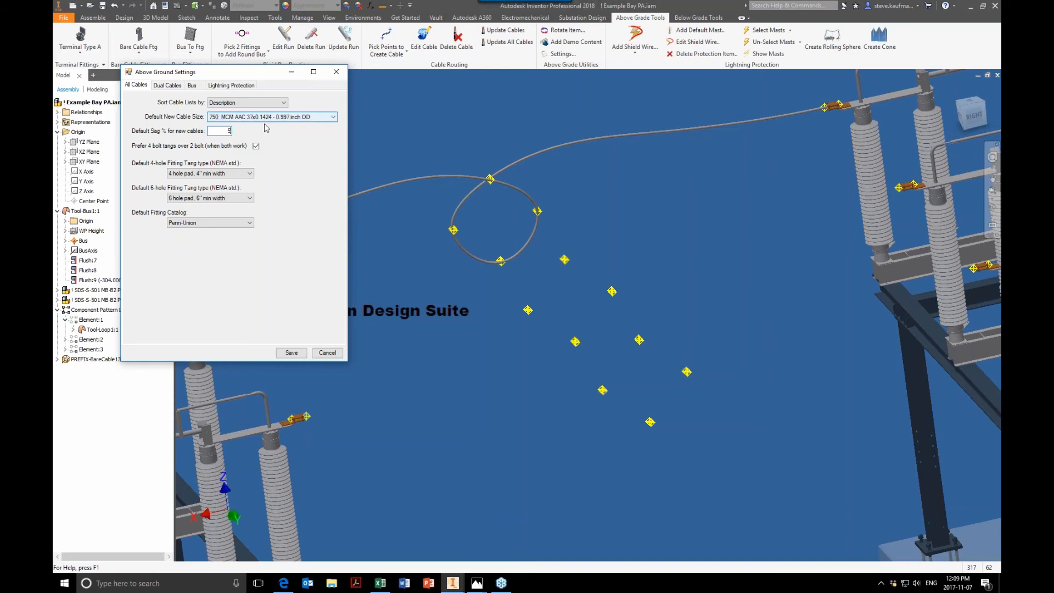
click(292, 353)
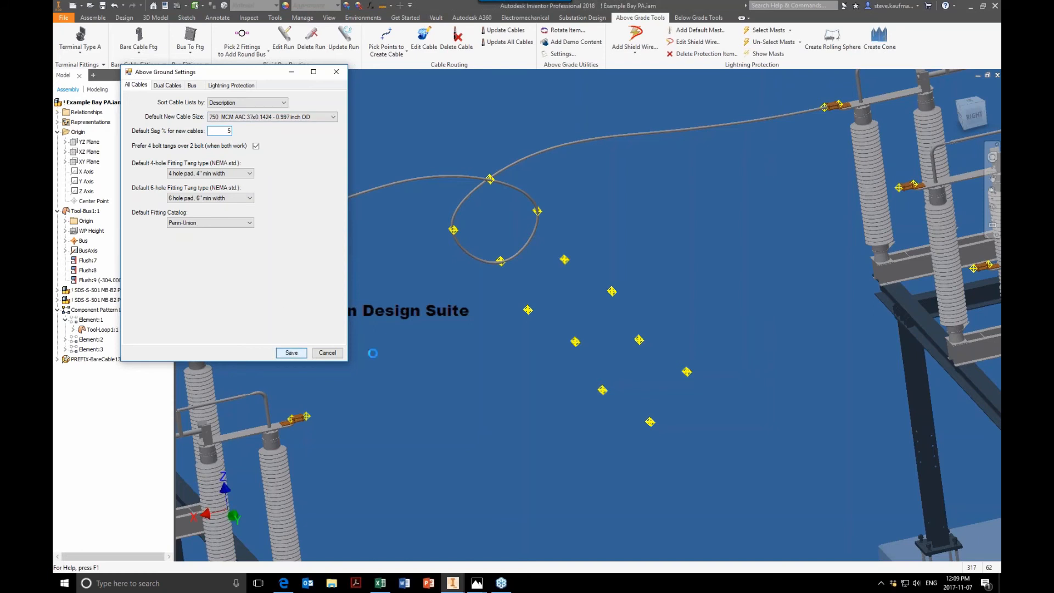
Step: Start a Pick Points cable at the terminal fitting on top of the switch insulator
click(388, 39)
scroll(784, 218, up, 3)
scroll(784, 218, up, 5)
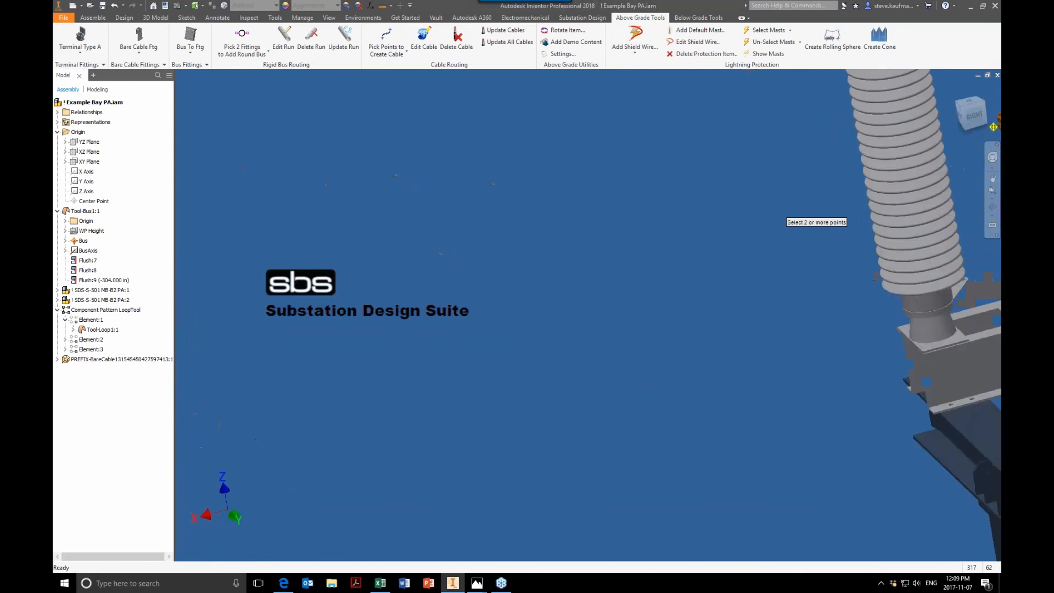
shift+middle_drag(784, 218, 698, 346)
scroll(784, 218, up, 2)
scroll(784, 219, up, 3)
shift+middle_drag(667, 233, 658, 192)
click(549, 185)
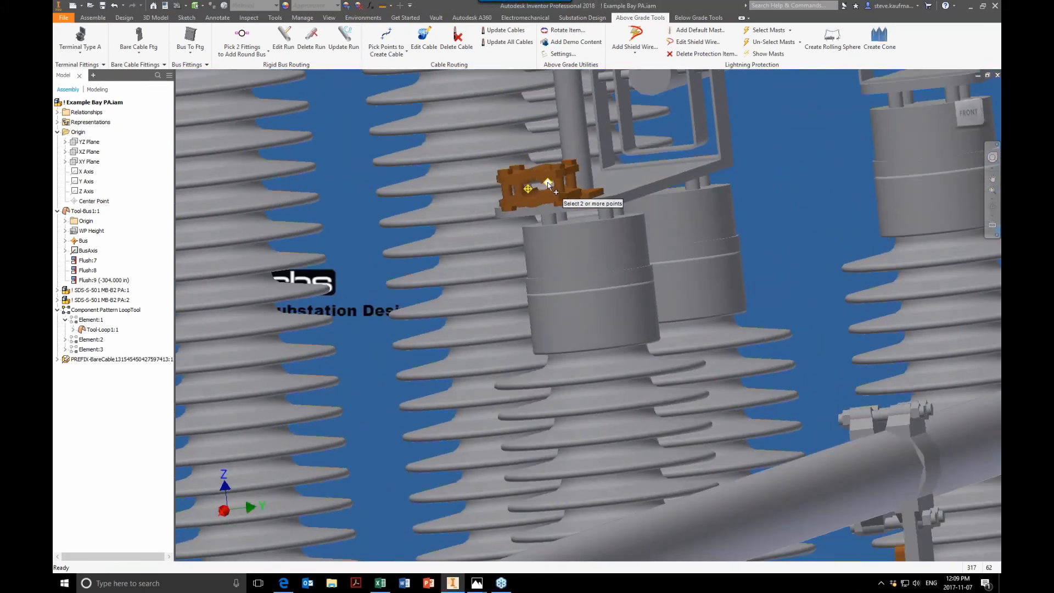
click(527, 190)
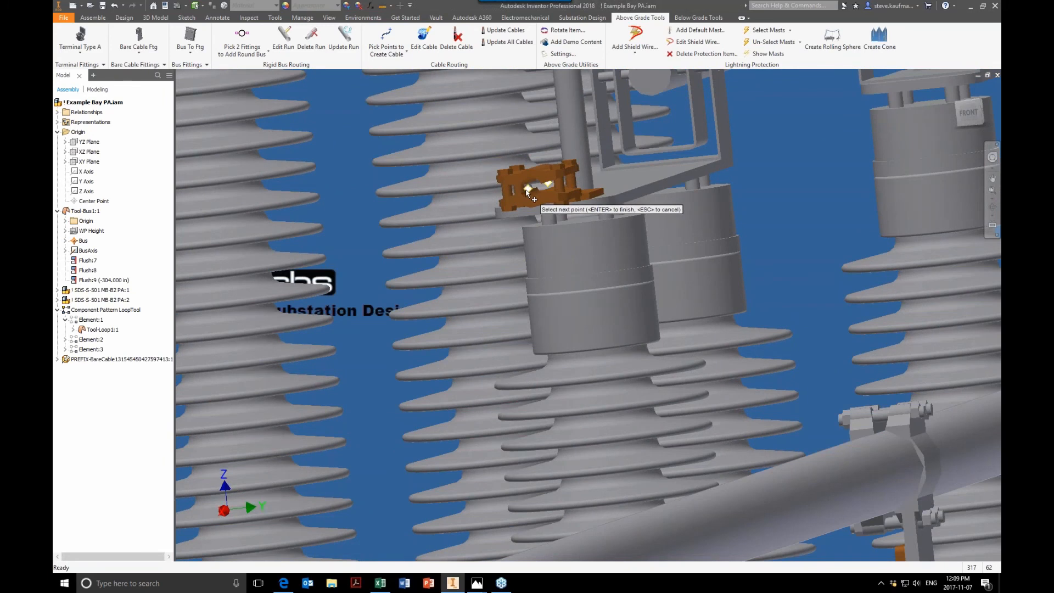
Step: Pick the six loop-tool work points in order to route the cable through a loop
scroll(572, 234, down, 5)
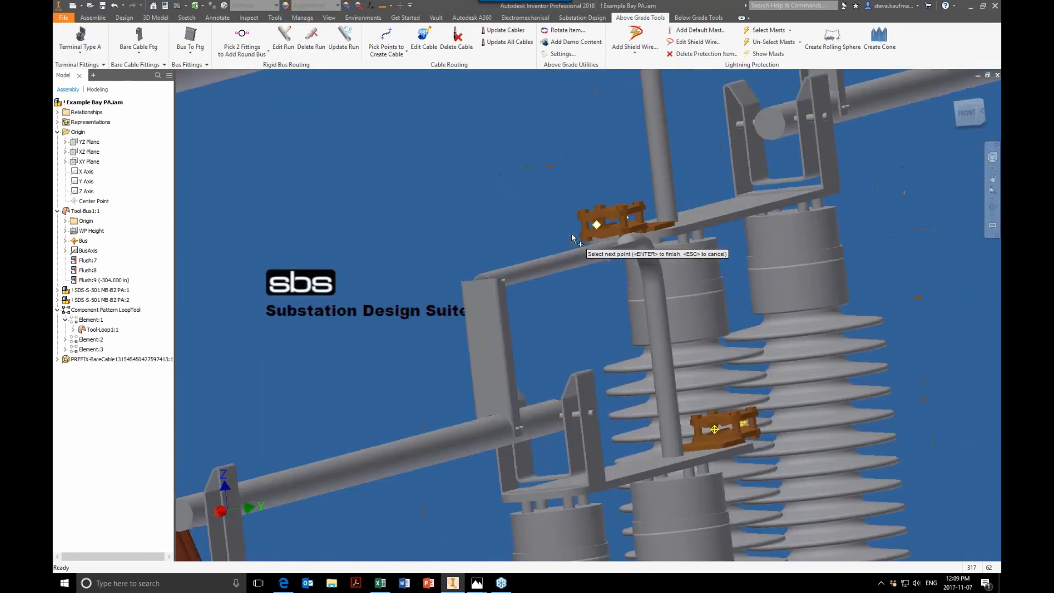
scroll(572, 234, down, 5)
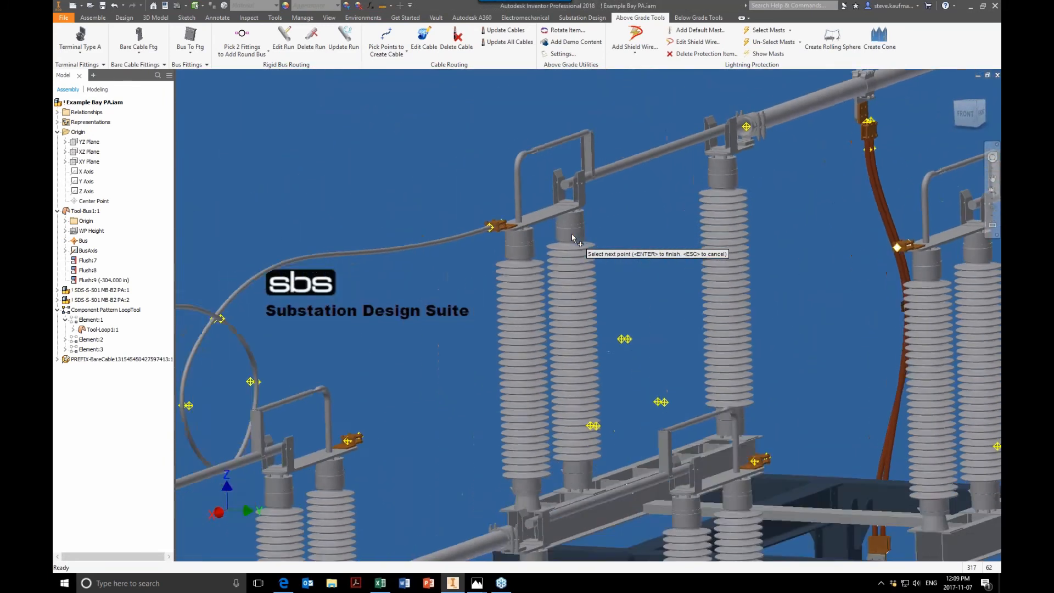
scroll(571, 234, up, 5)
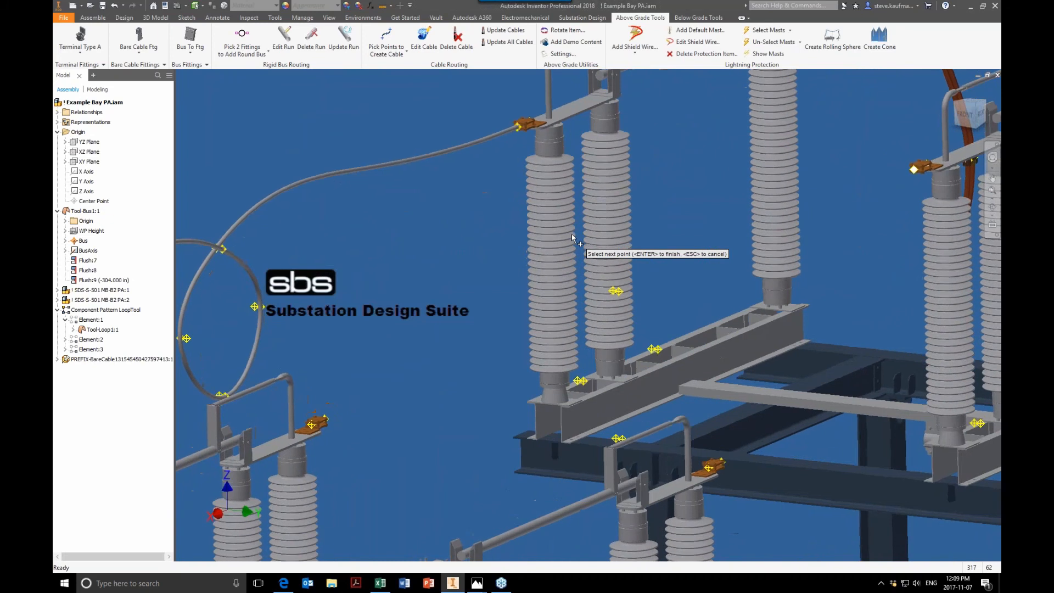
scroll(572, 234, up, 3)
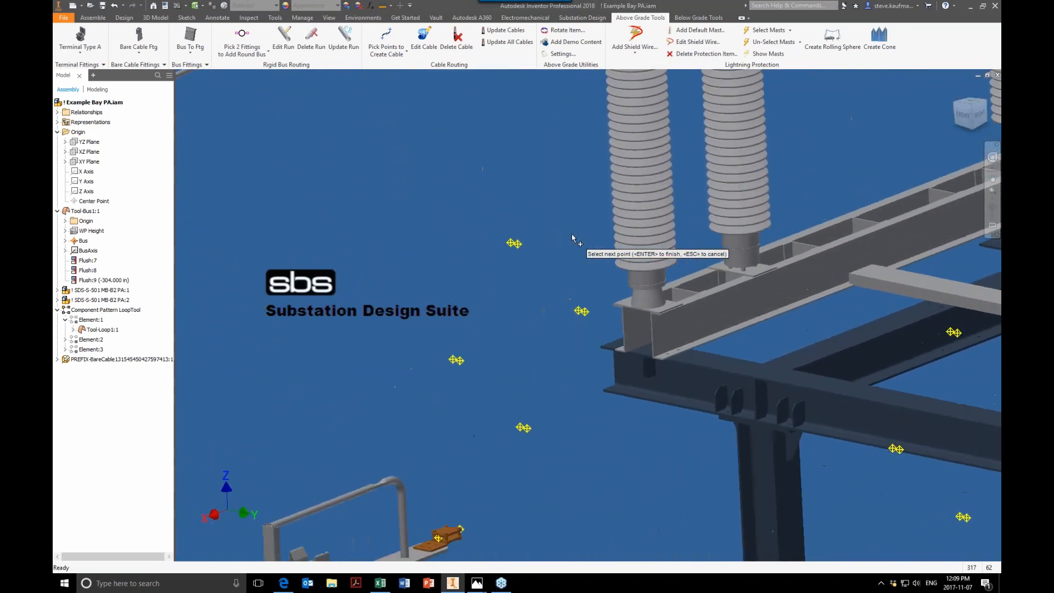
scroll(572, 234, up, 2)
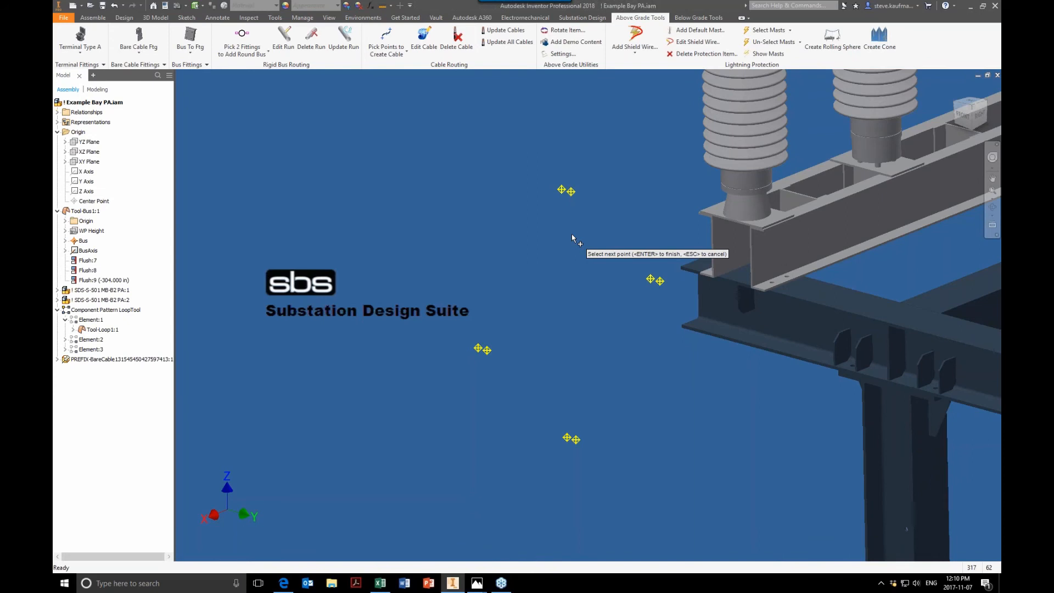
click(561, 189)
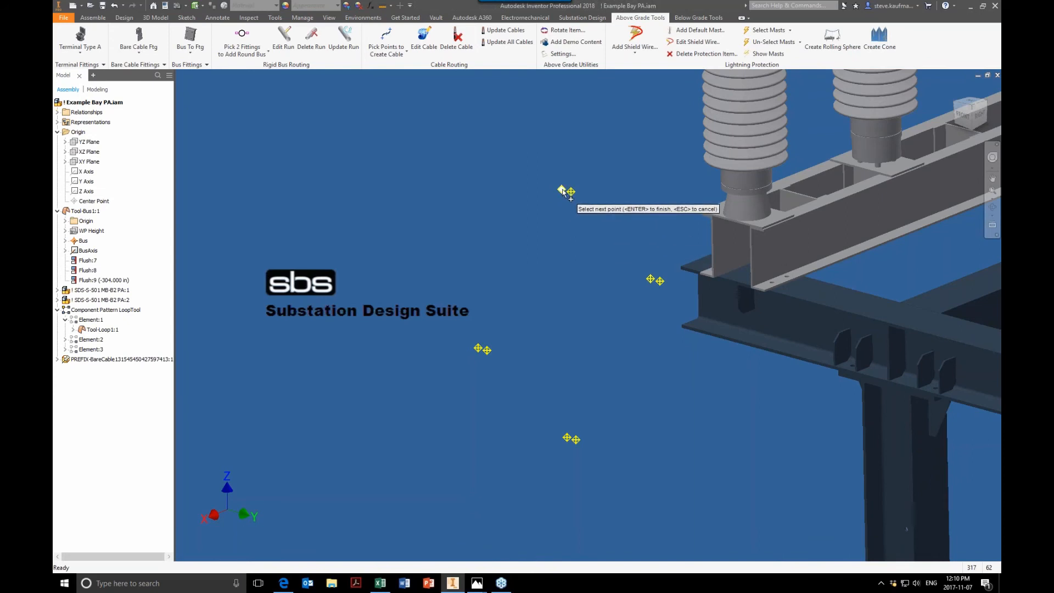
click(477, 348)
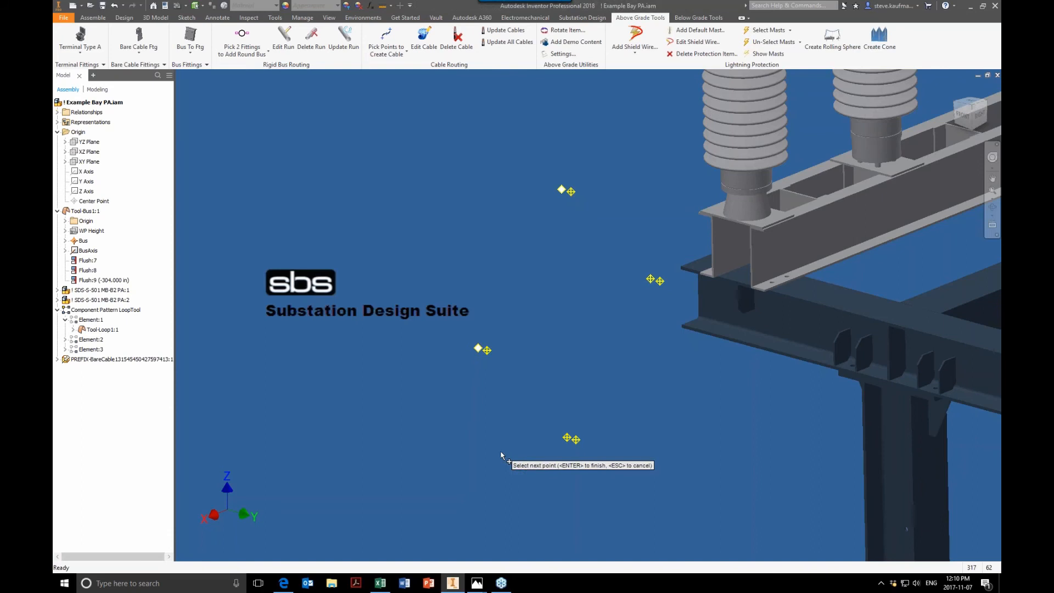
click(576, 441)
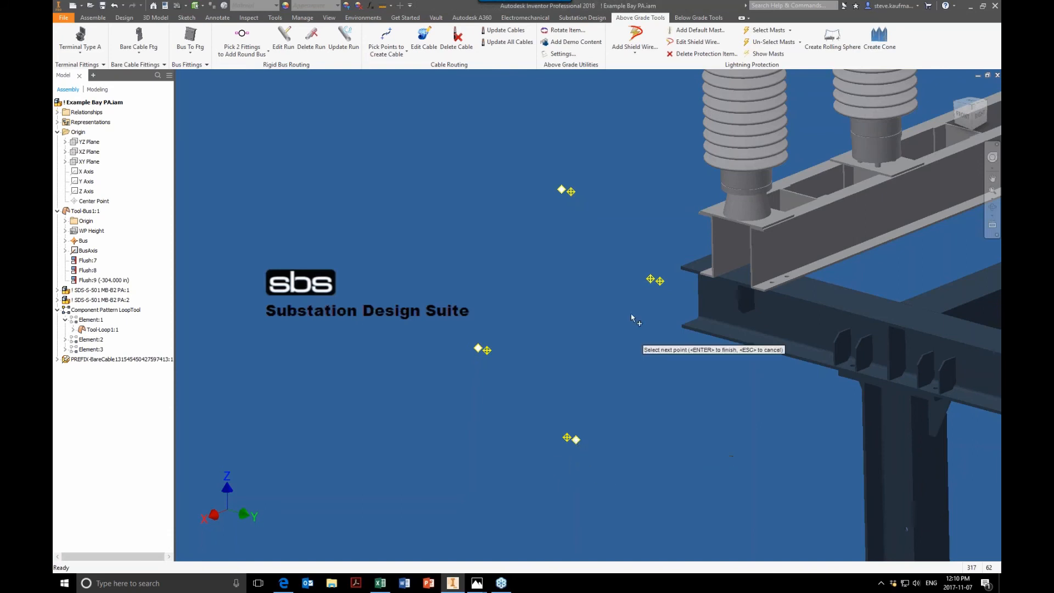
click(660, 282)
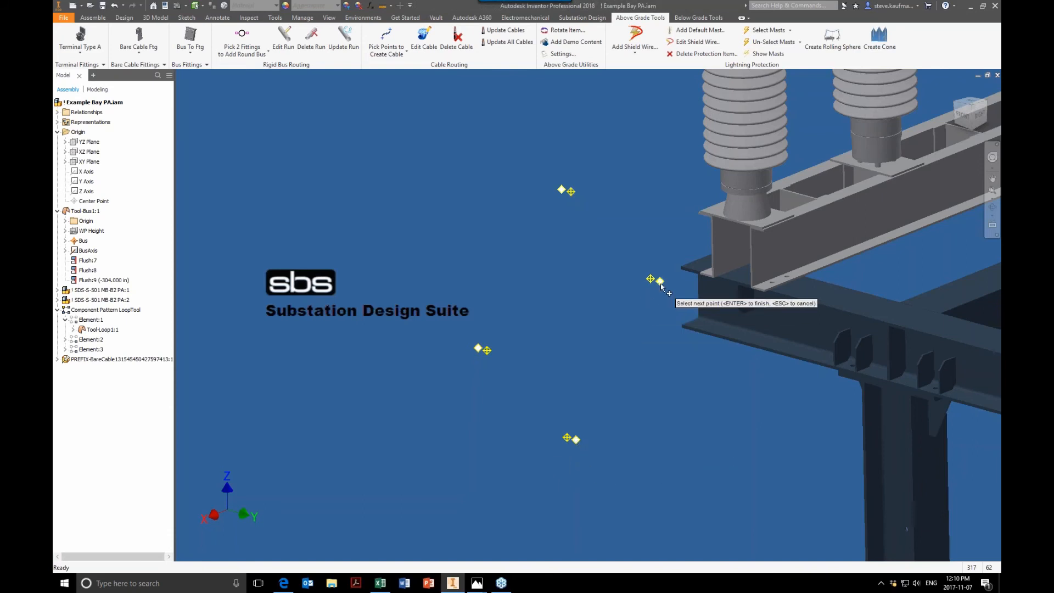
click(572, 192)
click(487, 349)
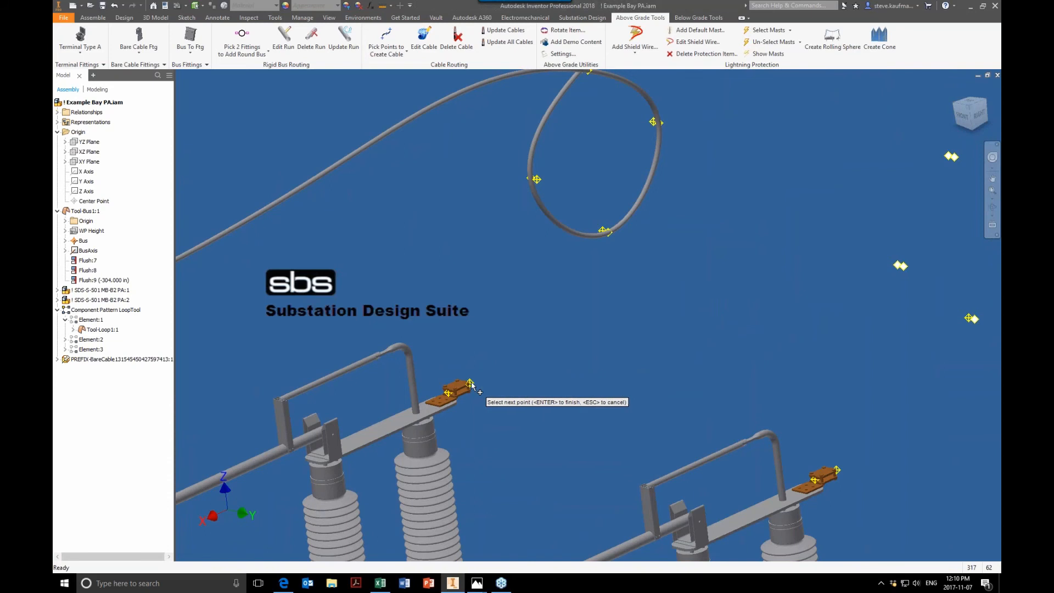
Step: End the cable at the terminal fitting on the adjacent insulator and finish the command
scroll(476, 386, up, 3)
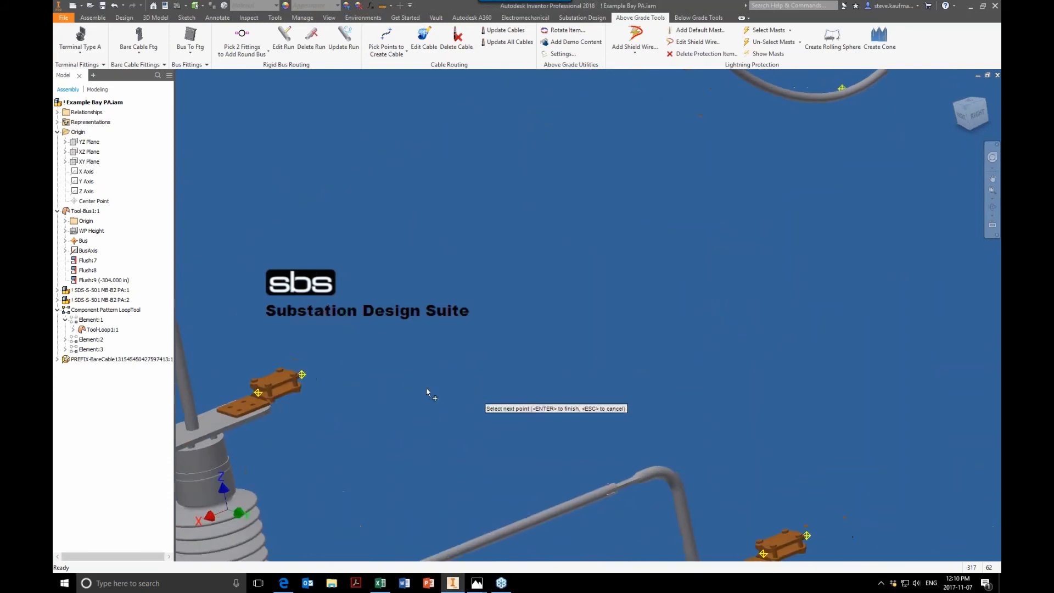
click(302, 375)
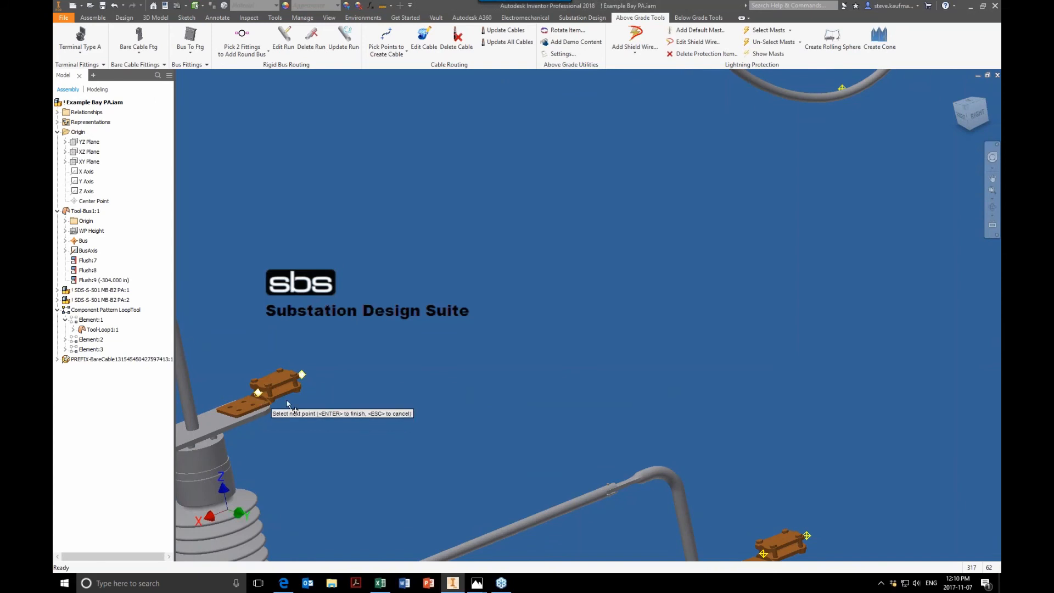
scroll(372, 399, down, 3)
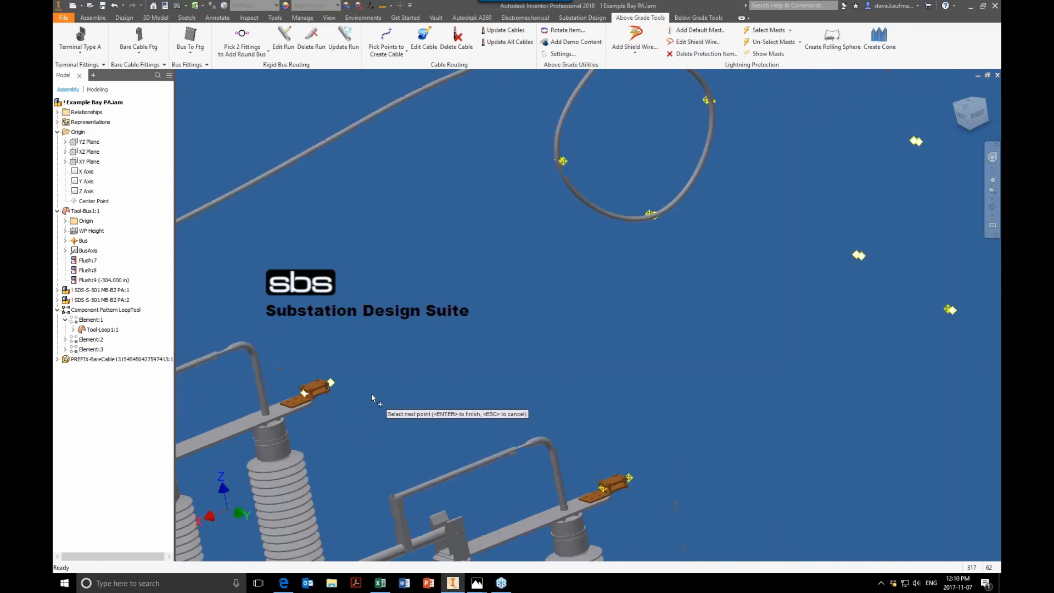
key(Return)
Step: Save the assembly together with its dependent files
shift+middle_drag(587, 330, 516, 316)
scroll(574, 321, down, 3)
shift+middle_drag(739, 291, 709, 291)
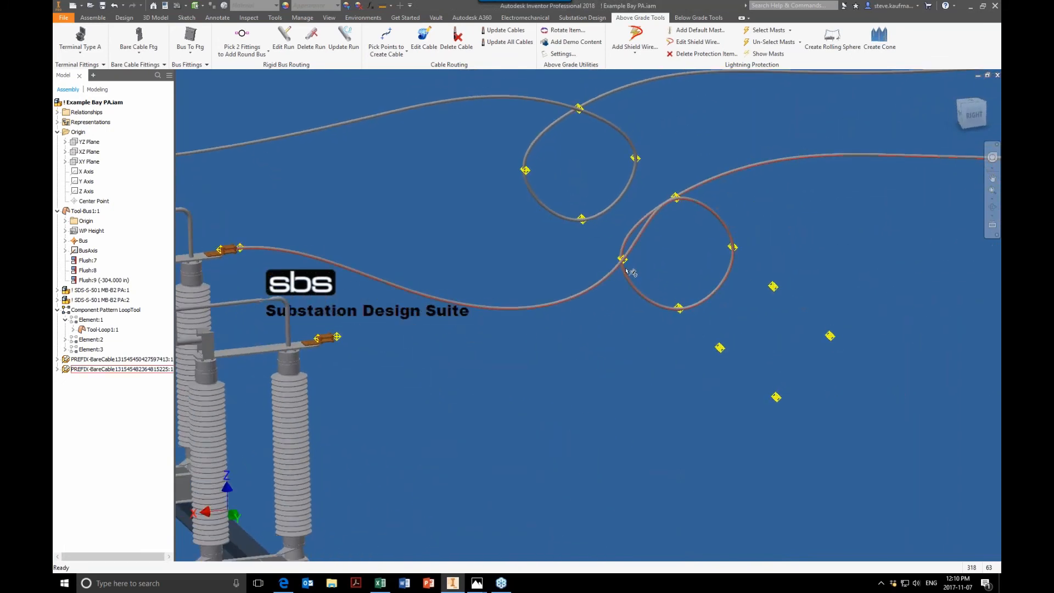
scroll(588, 345, down, 1)
scroll(589, 345, down, 5)
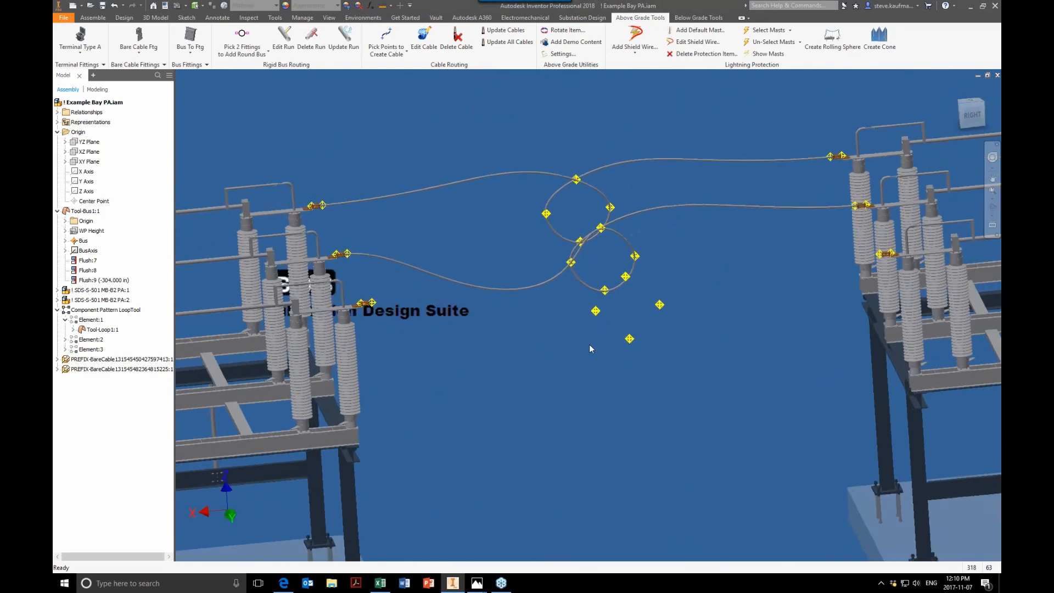
scroll(588, 344, up, 2)
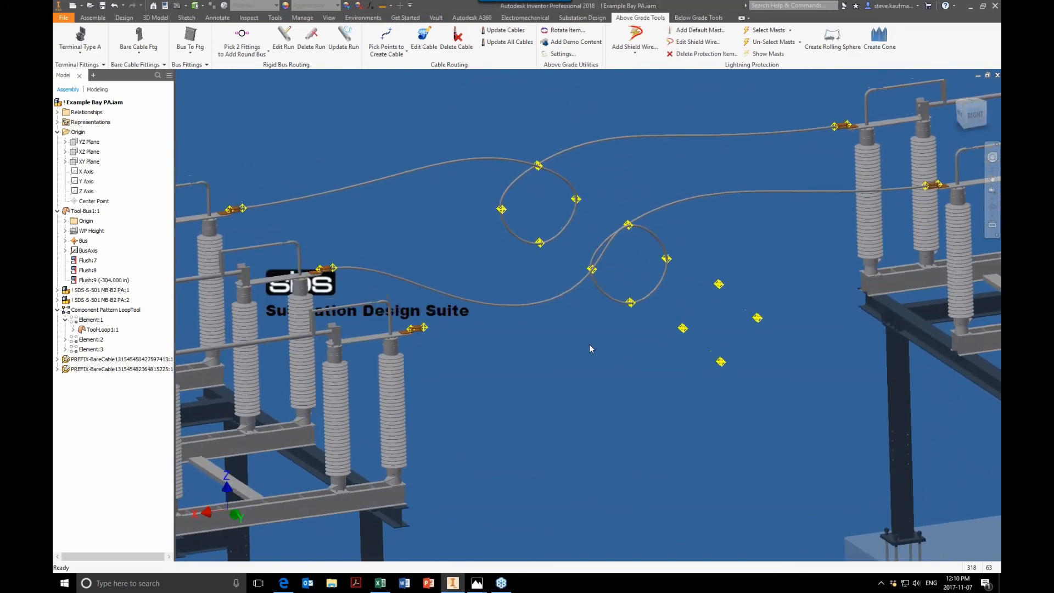
click(102, 5)
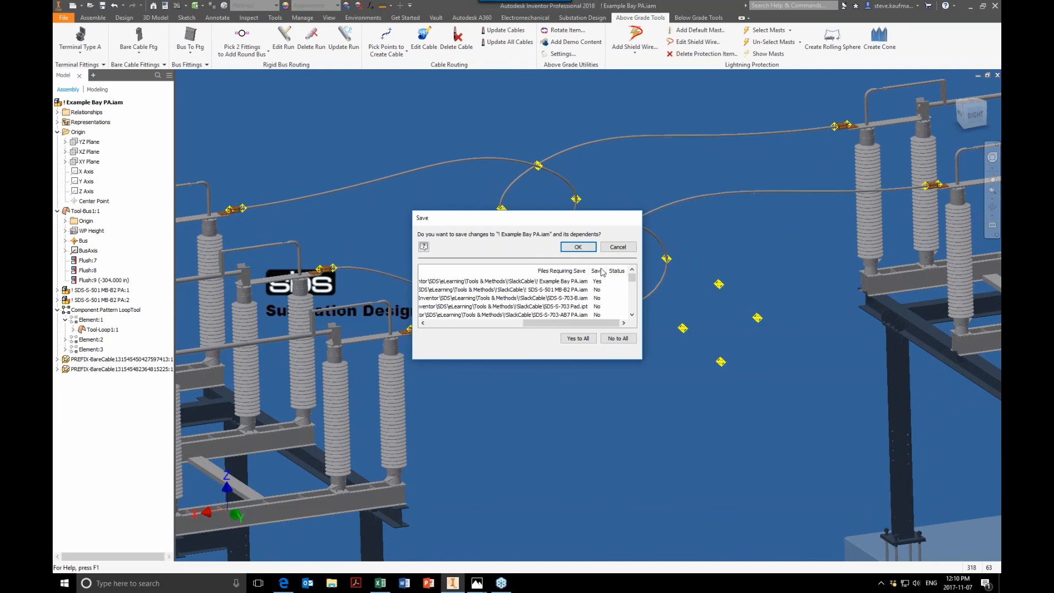
click(577, 248)
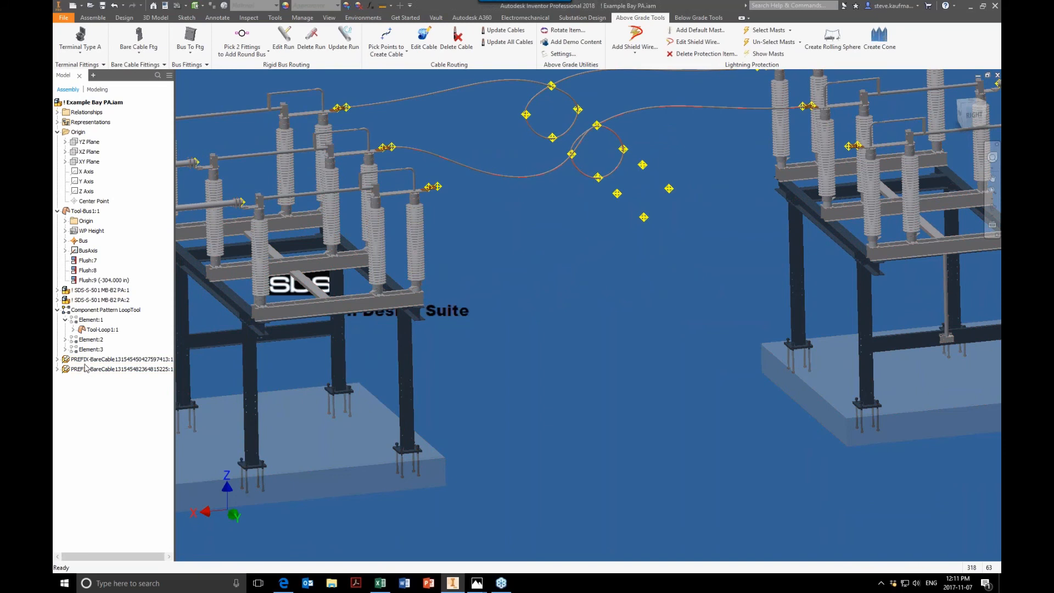
Step: Open the Tool-Loop:1 part from the component pattern in its own window
click(99, 331)
click(99, 330)
click(106, 311)
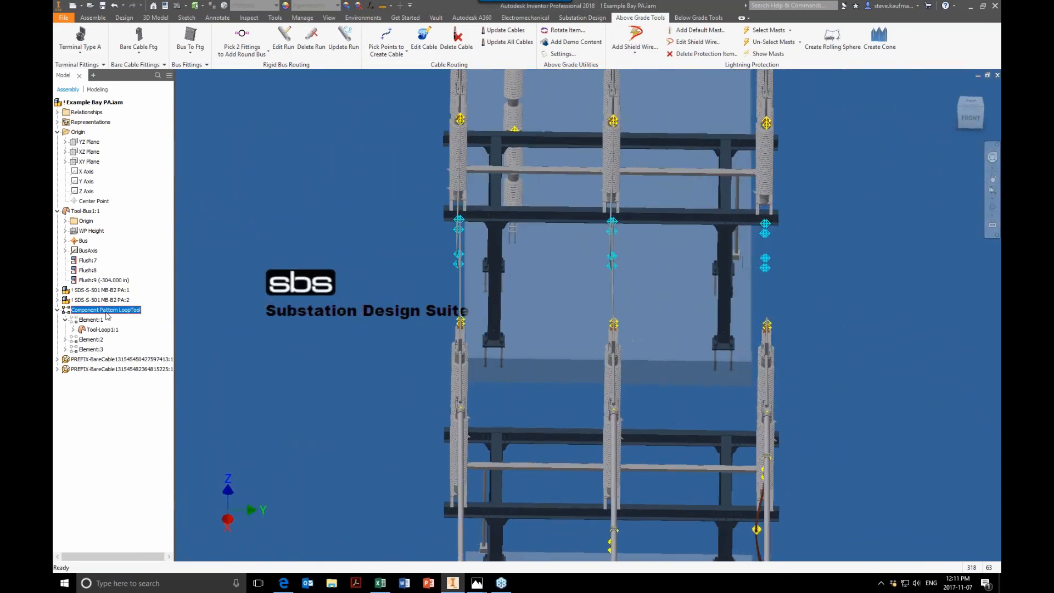
right_click(100, 331)
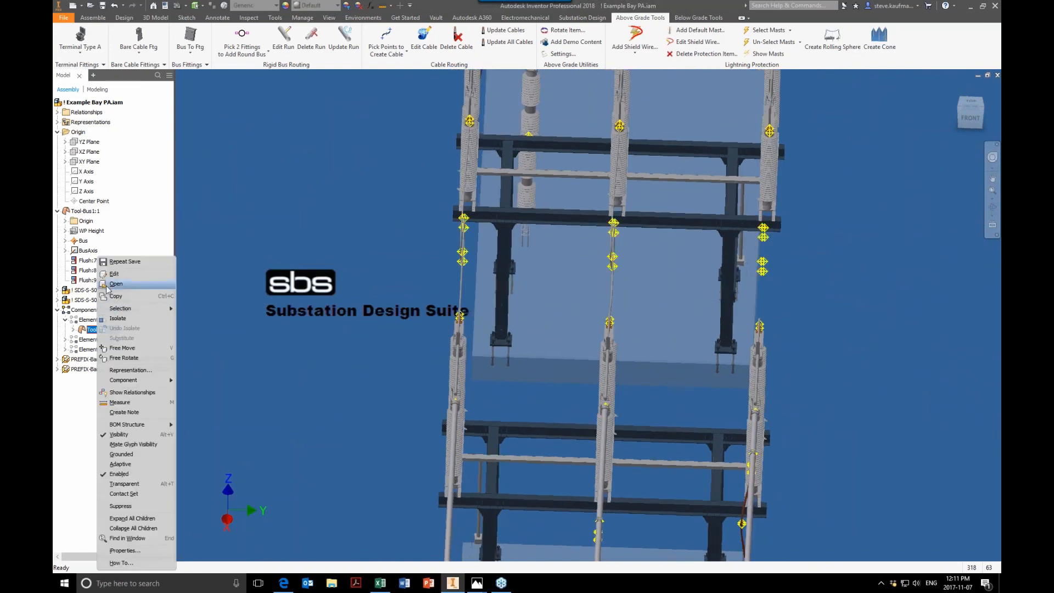
click(113, 284)
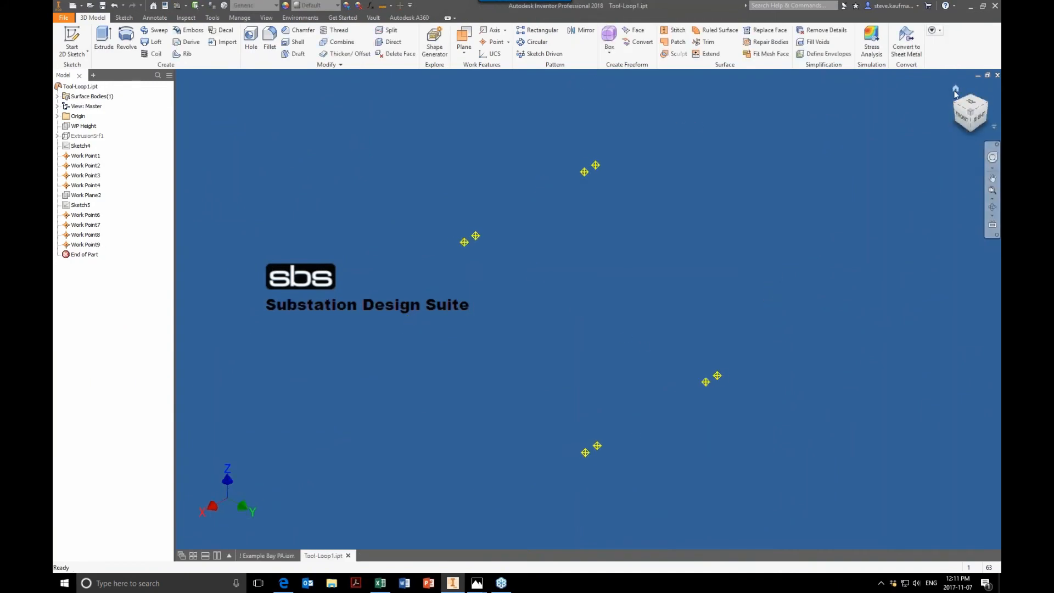
Step: Turn the ExtrusionSrf1 surface's translucency off and back on
click(956, 89)
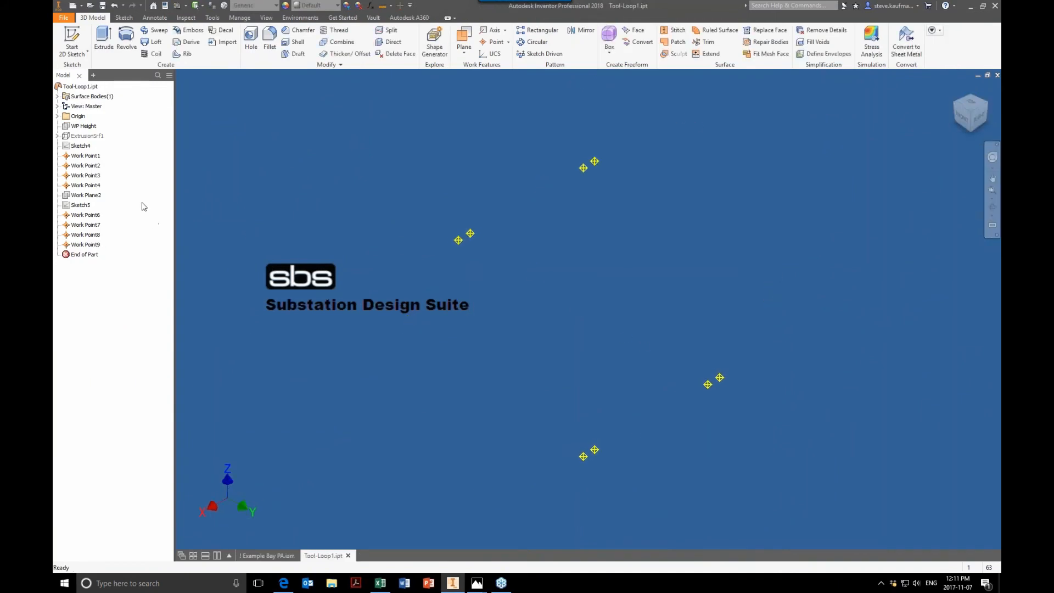
click(85, 136)
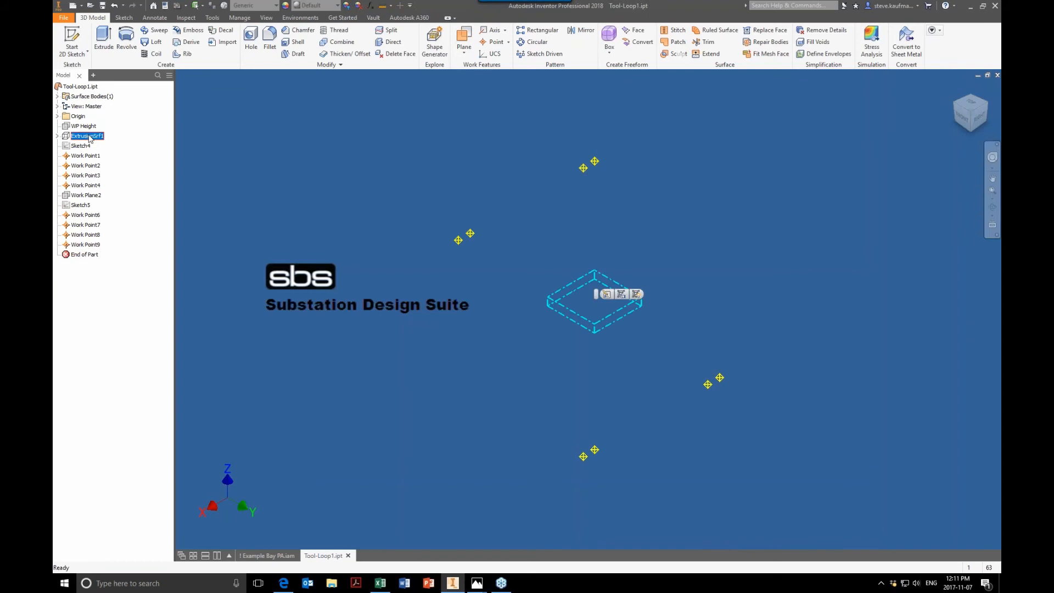
right_click(87, 136)
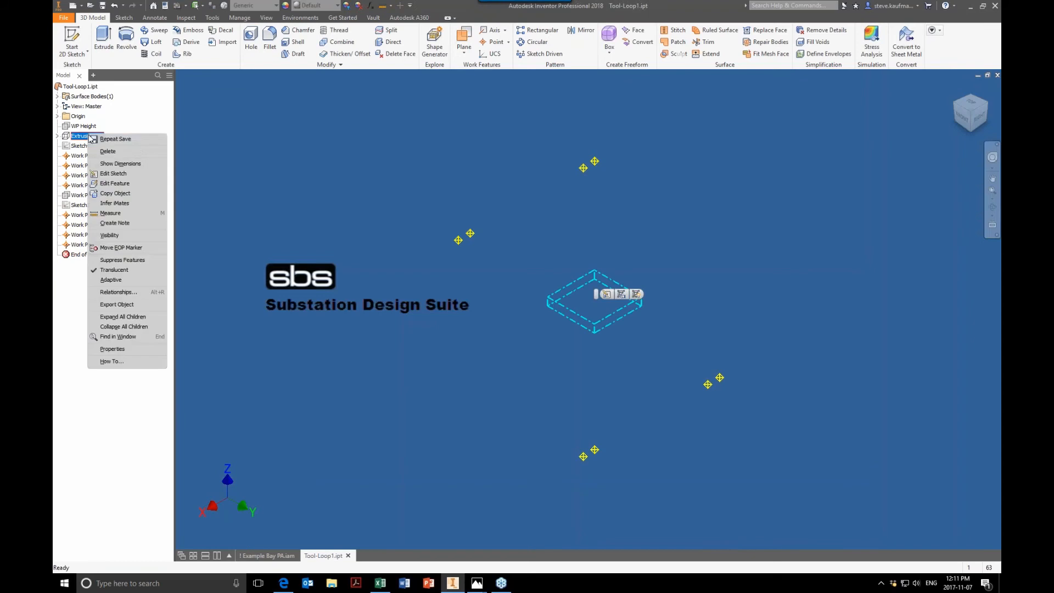
click(126, 270)
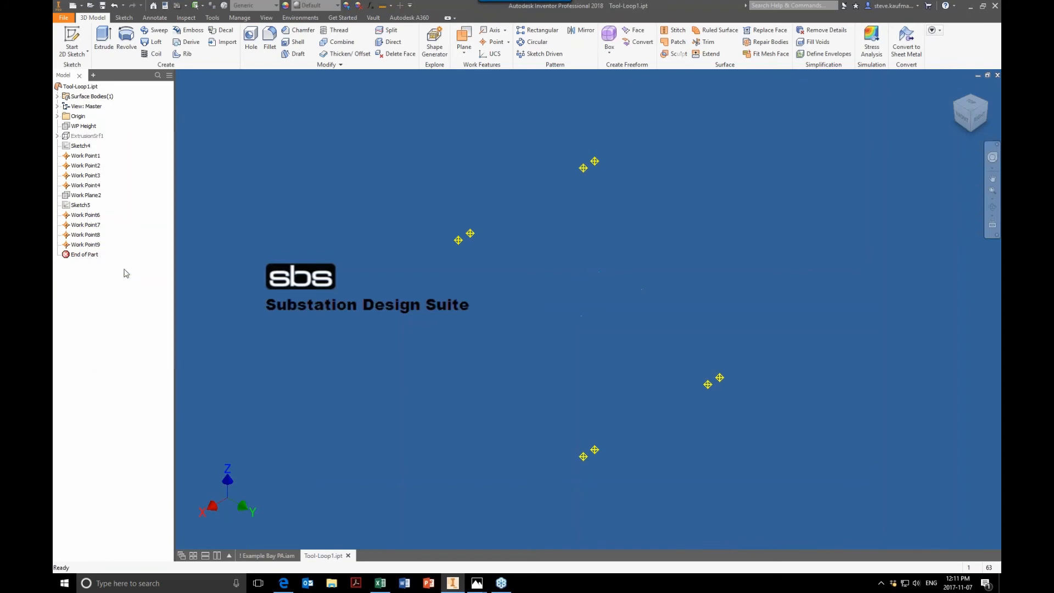
right_click(98, 144)
click(89, 136)
right_click(88, 136)
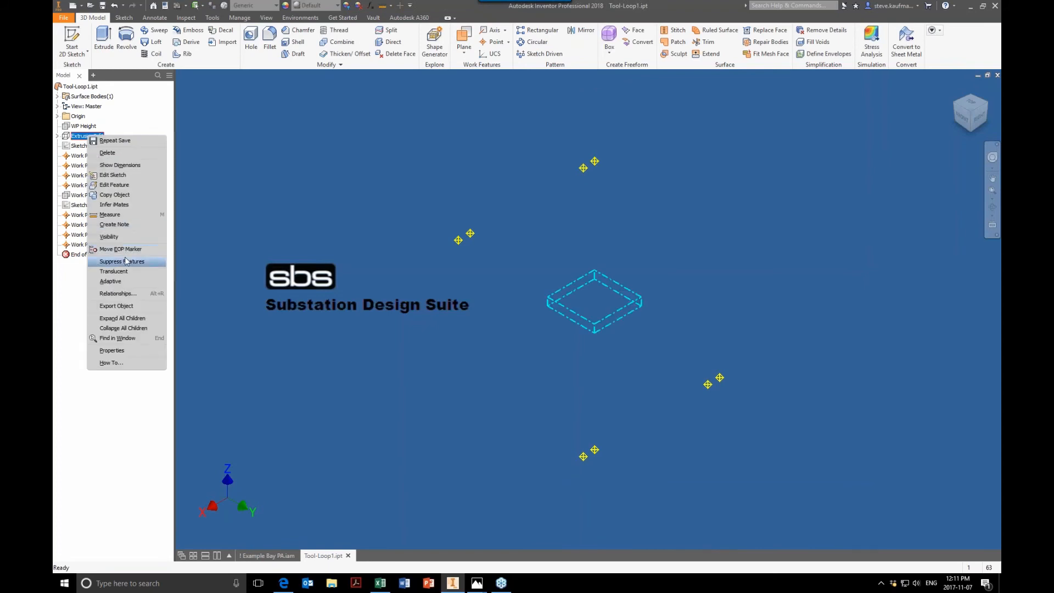
click(274, 257)
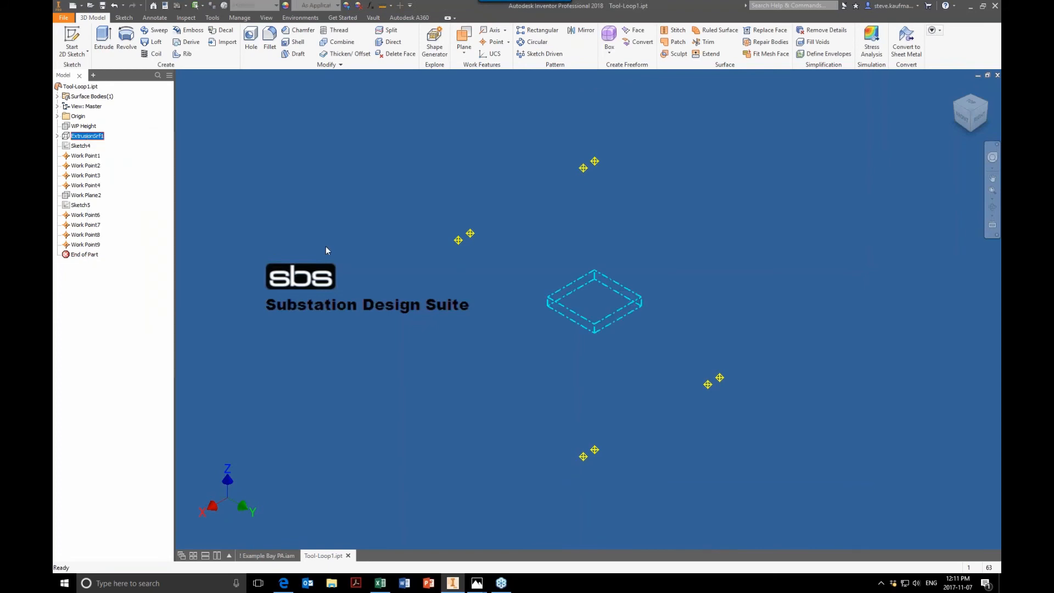
right_click(82, 141)
click(129, 271)
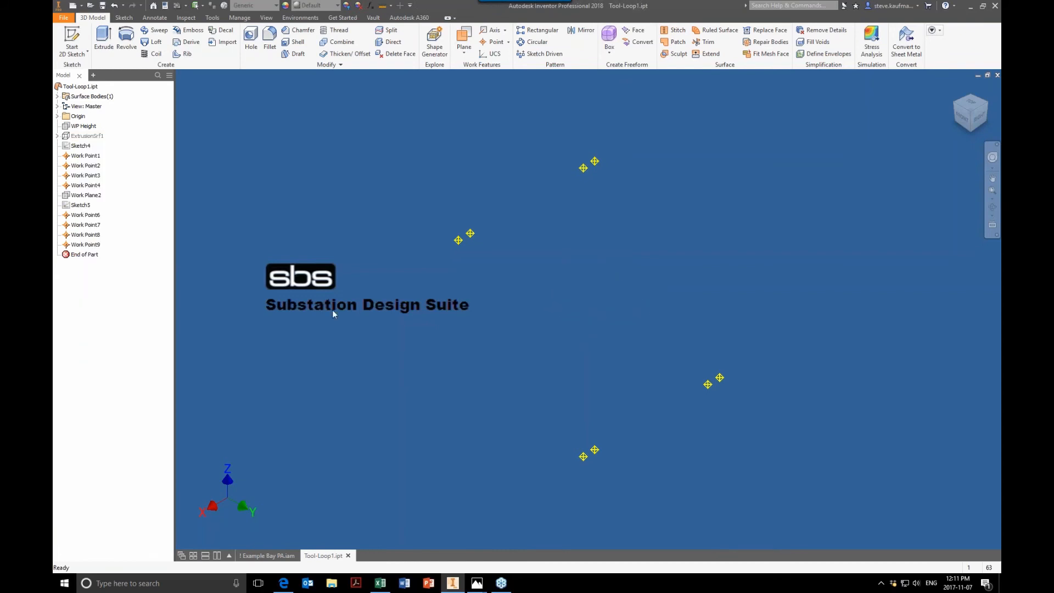
right_click(77, 137)
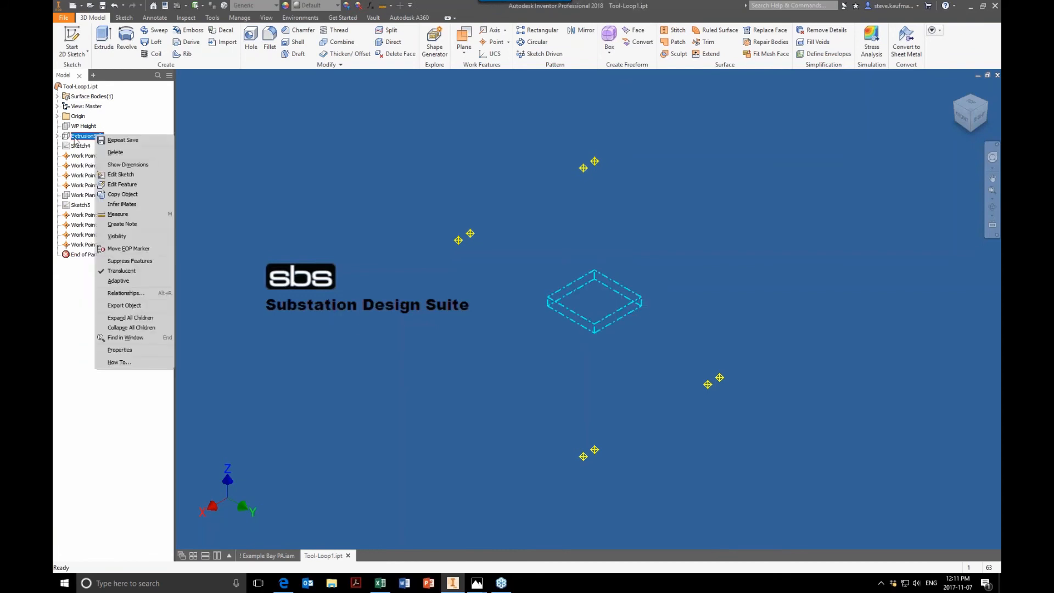
click(57, 135)
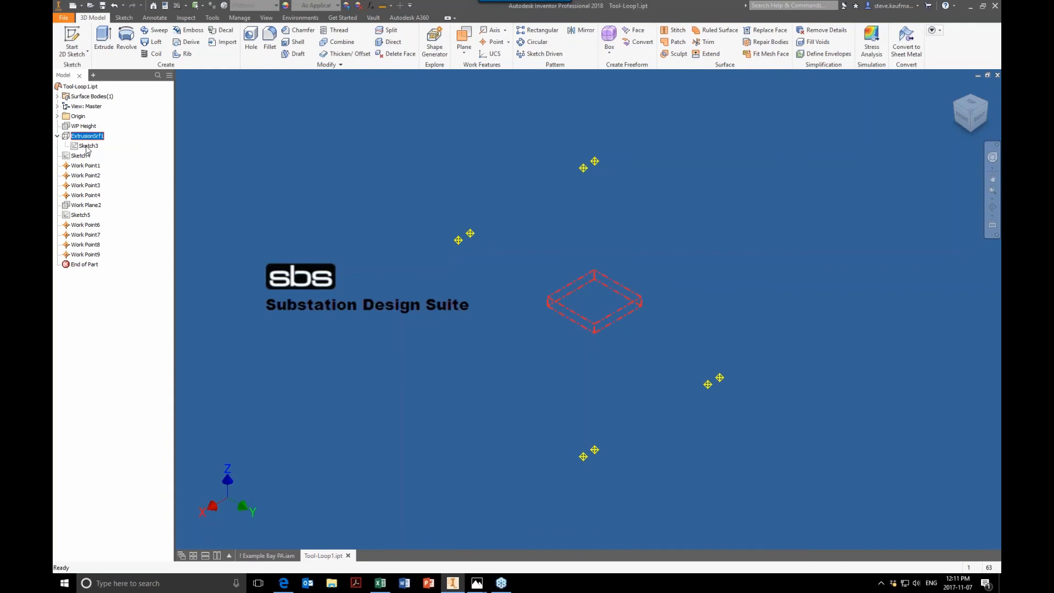
Step: Copy the ExtrusionSrf1 feature and make the surface visible
click(86, 137)
right_click(85, 138)
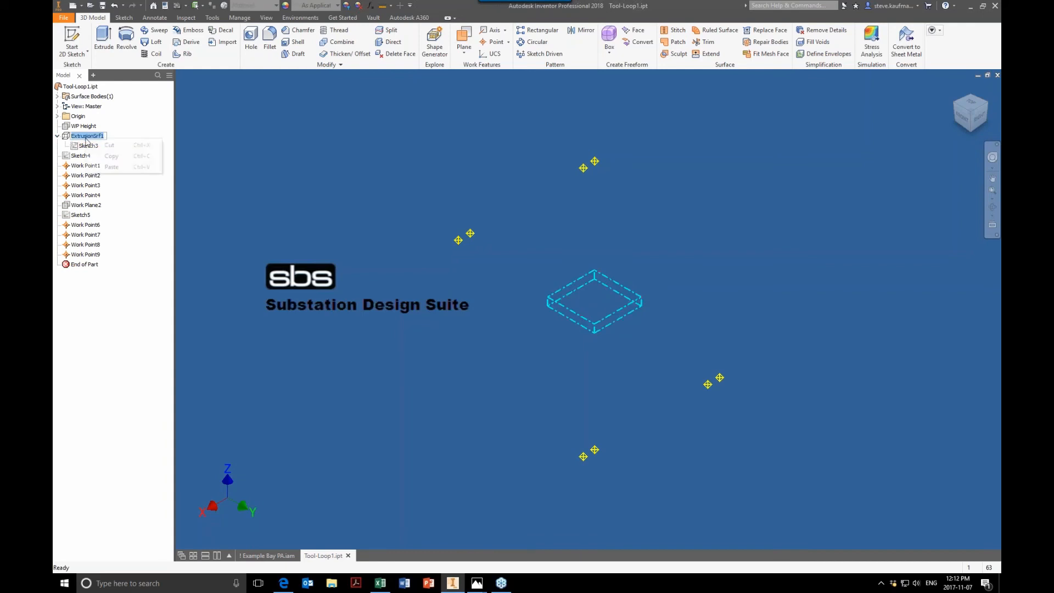
click(144, 157)
right_click(94, 137)
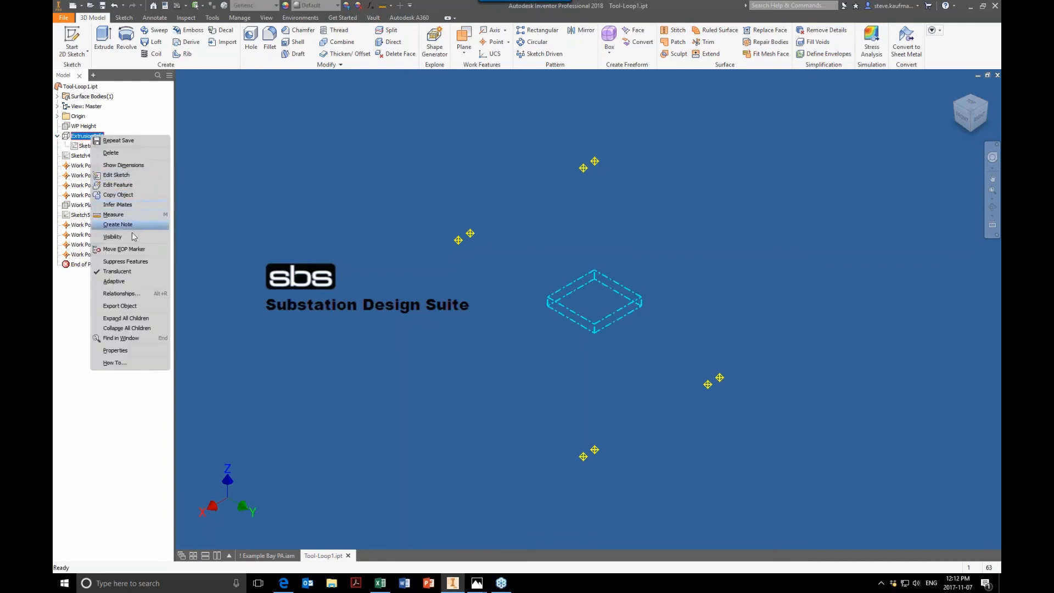
click(113, 237)
Step: Examine the loop part's origin planes and work points from several angles
shift+middle_drag(354, 313, 494, 331)
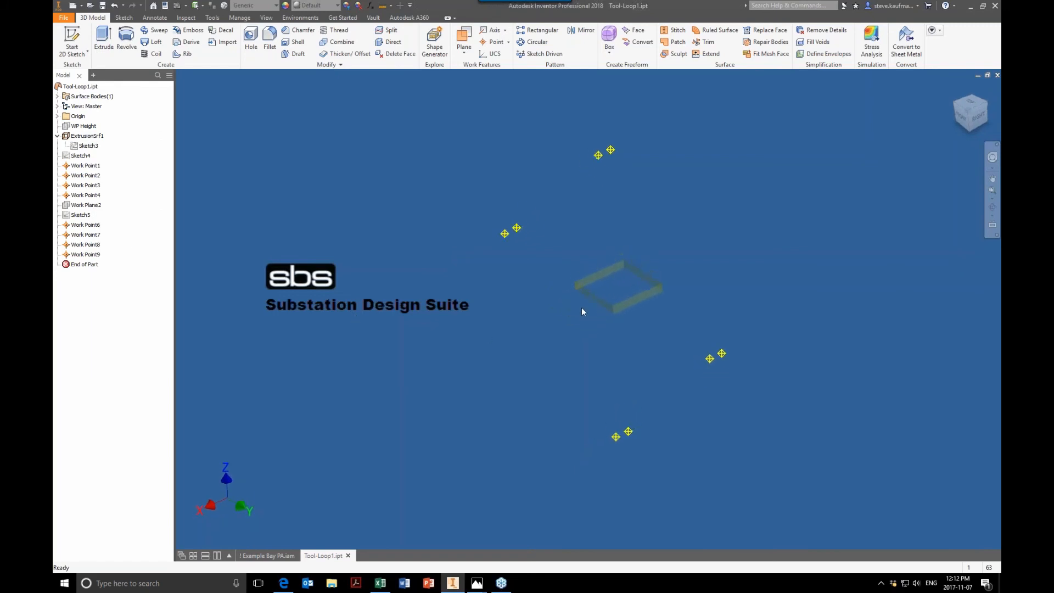
scroll(522, 309, down, 4)
scroll(522, 312, down, 5)
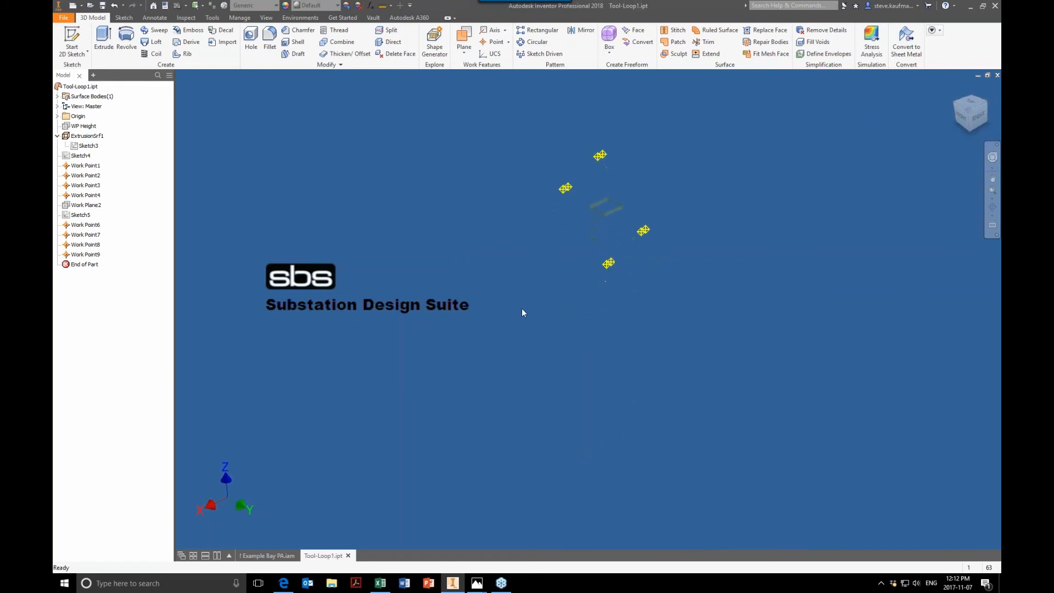
scroll(522, 309, down, 4)
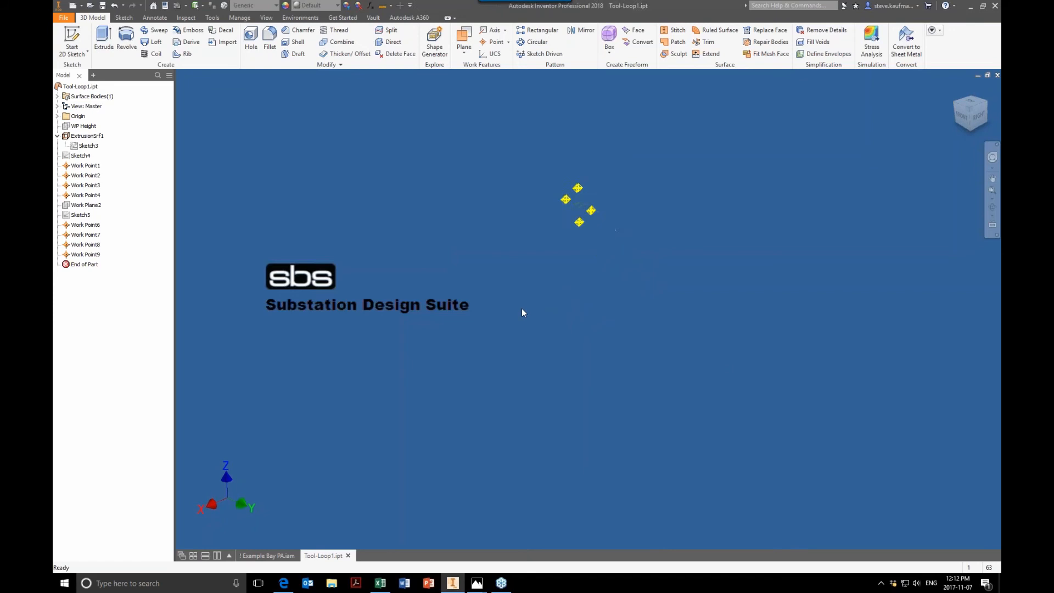
shift+middle_drag(522, 309, 508, 310)
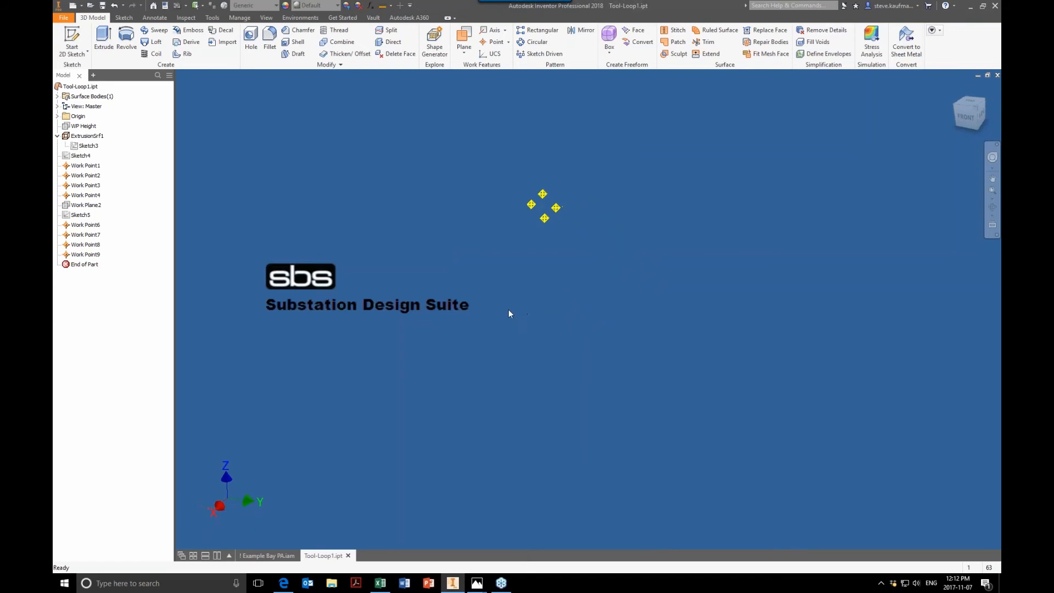
click(57, 116)
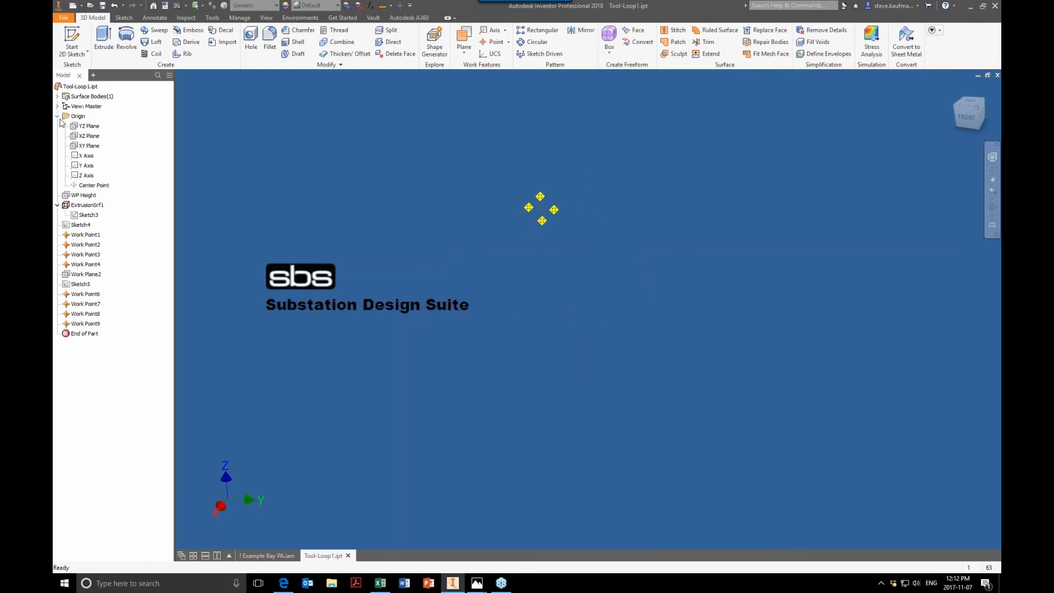
click(89, 126)
ctrl+click(89, 136)
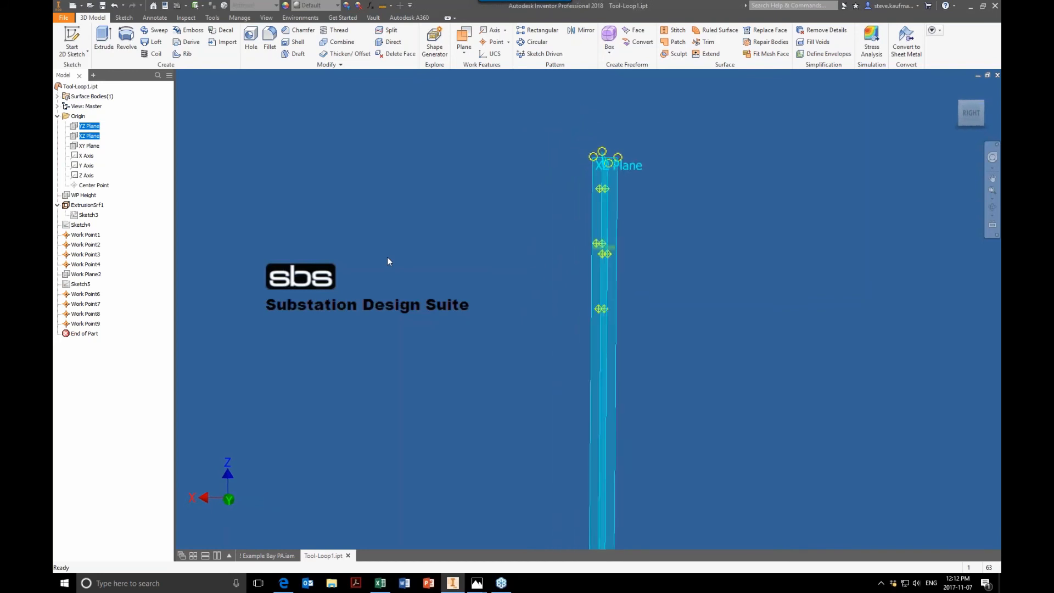
click(95, 146)
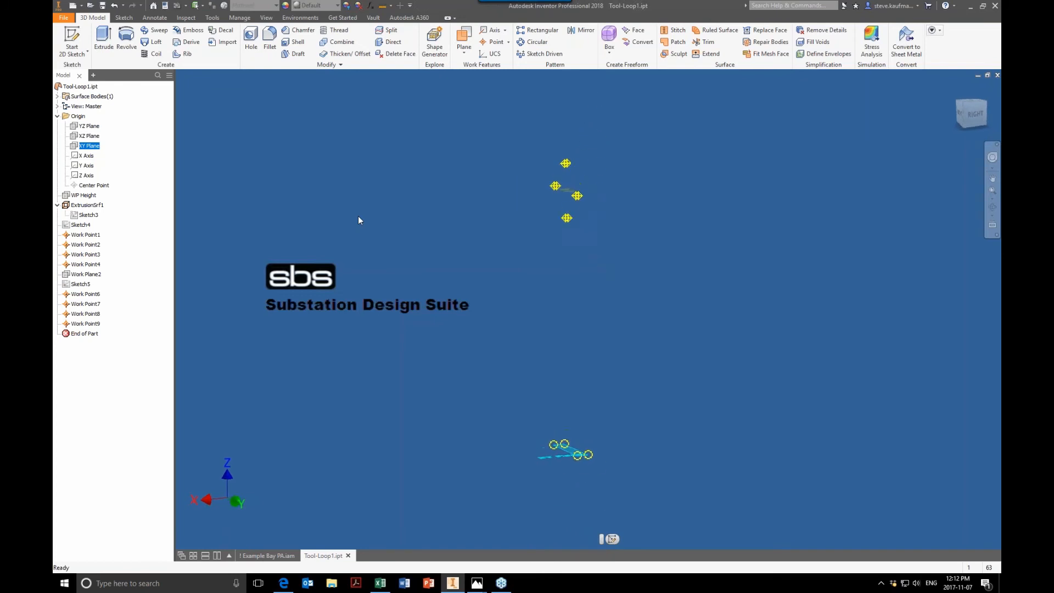
Step: Compare the loop tool with the routed cable in the assembly, then return to the loop part
click(263, 556)
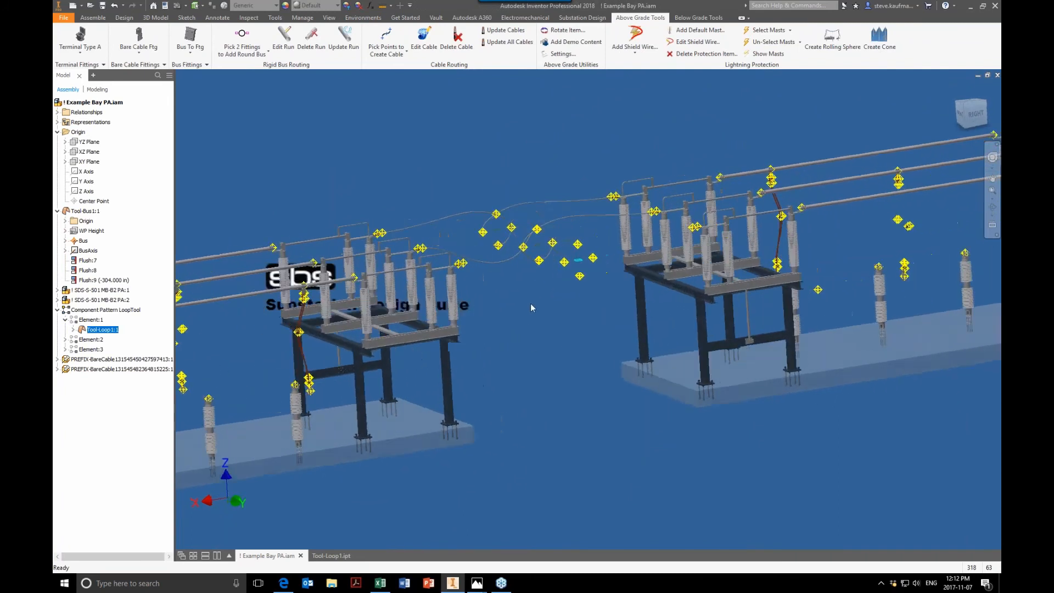
click(530, 303)
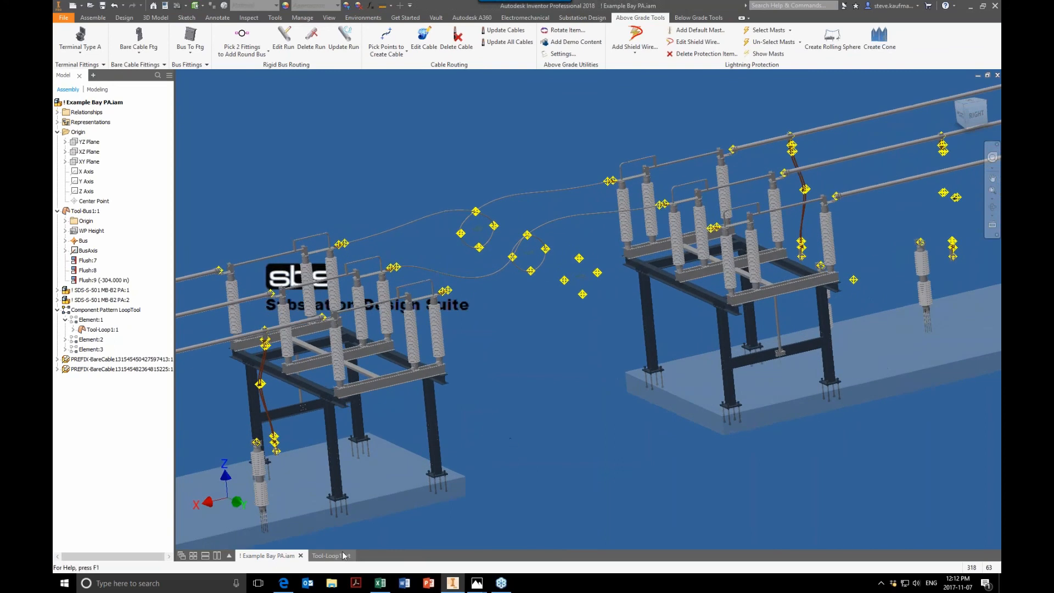
click(343, 554)
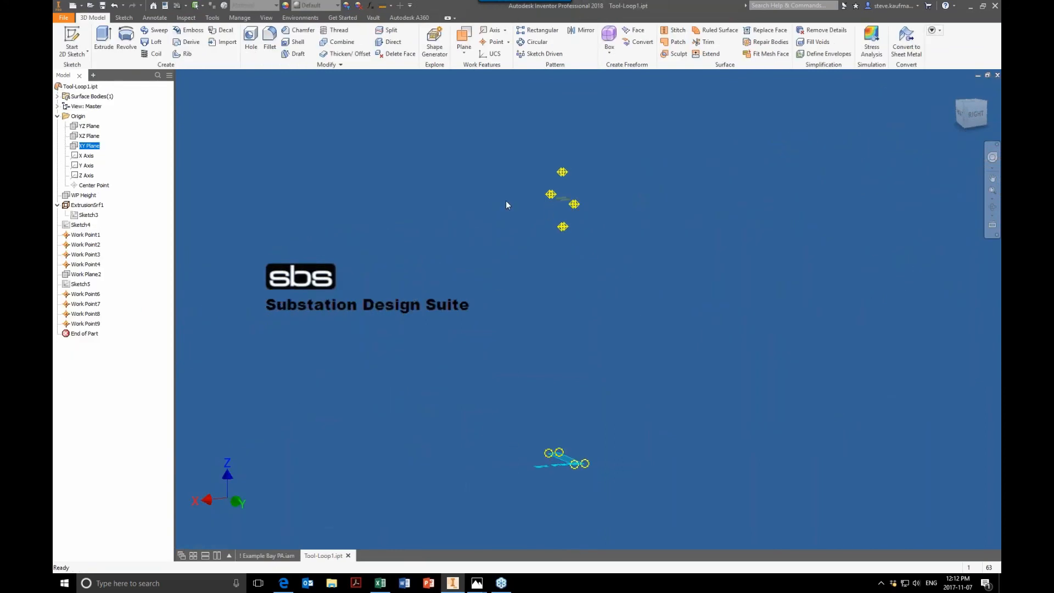
click(424, 216)
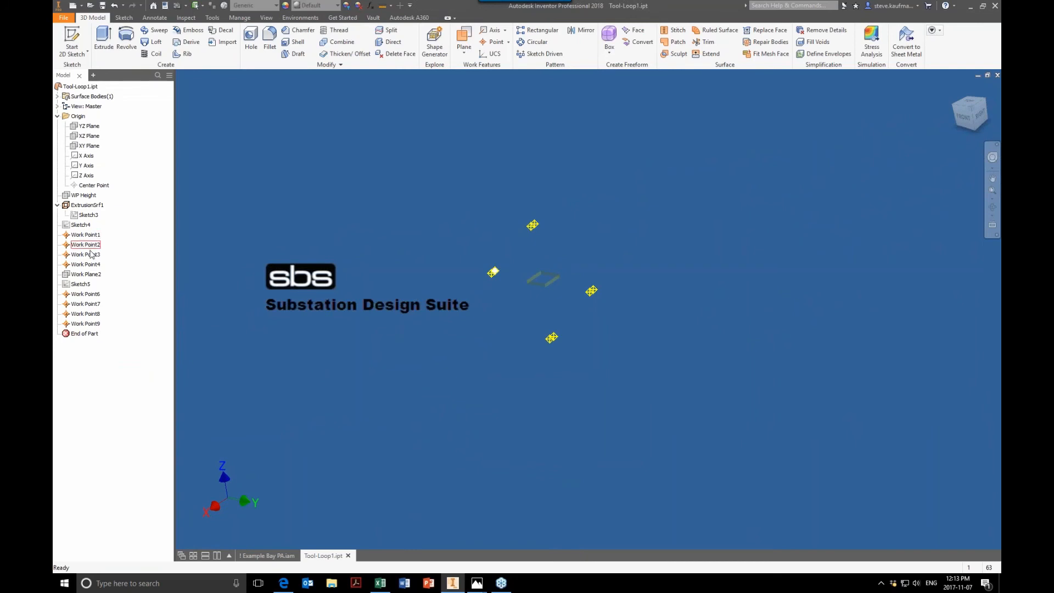
Step: Turn on Auto-Resize for Work Plane2 in the loop part
click(83, 195)
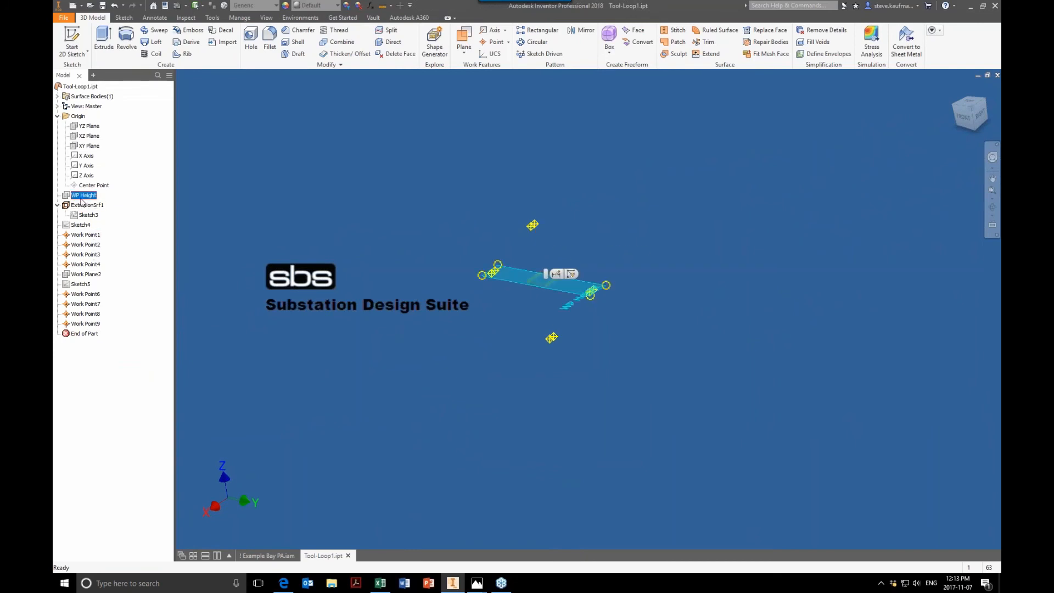
click(88, 275)
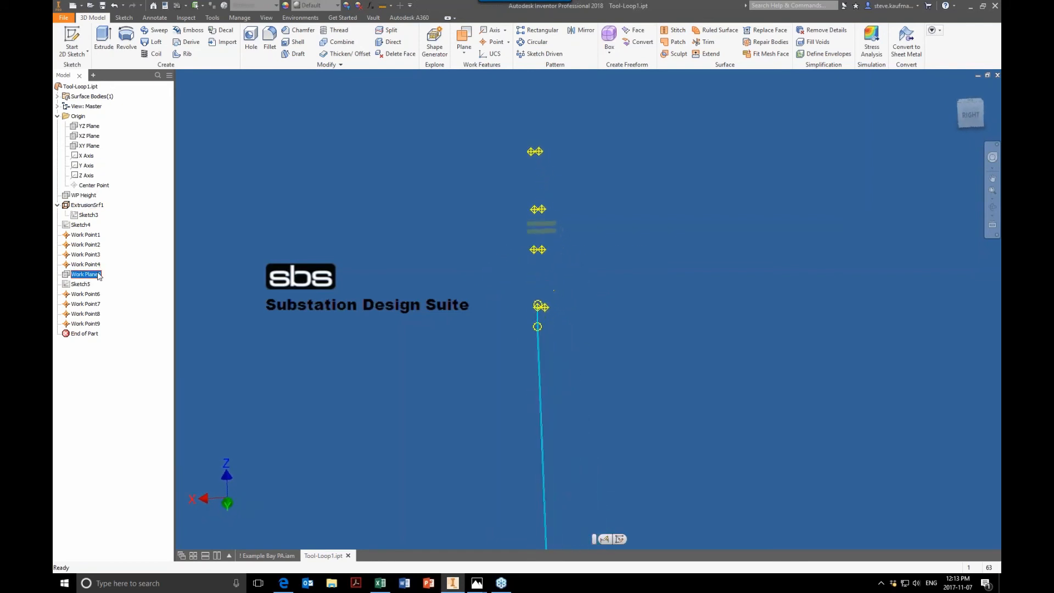
right_click(94, 275)
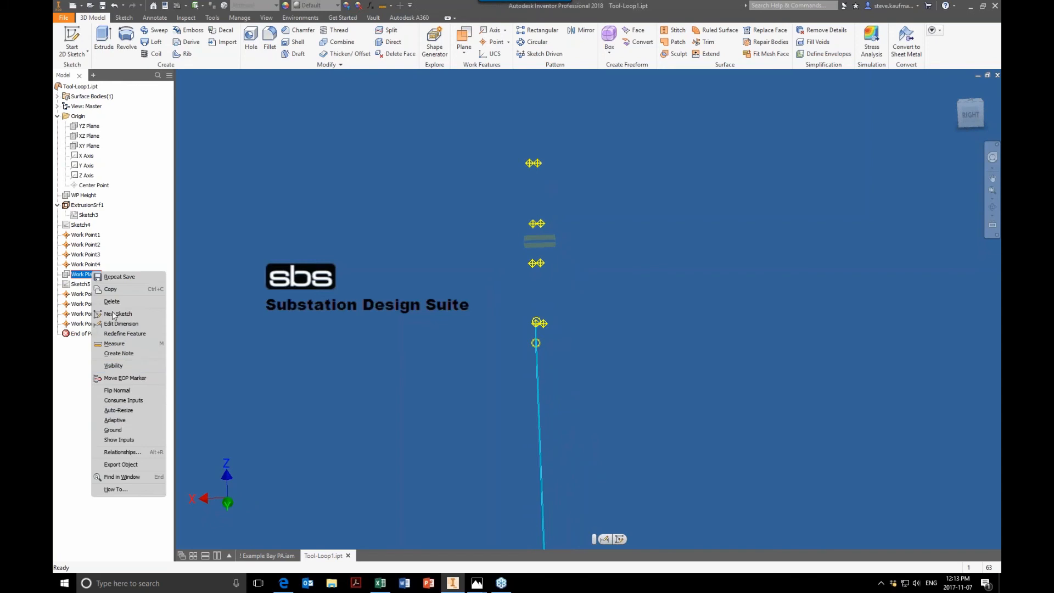
click(130, 411)
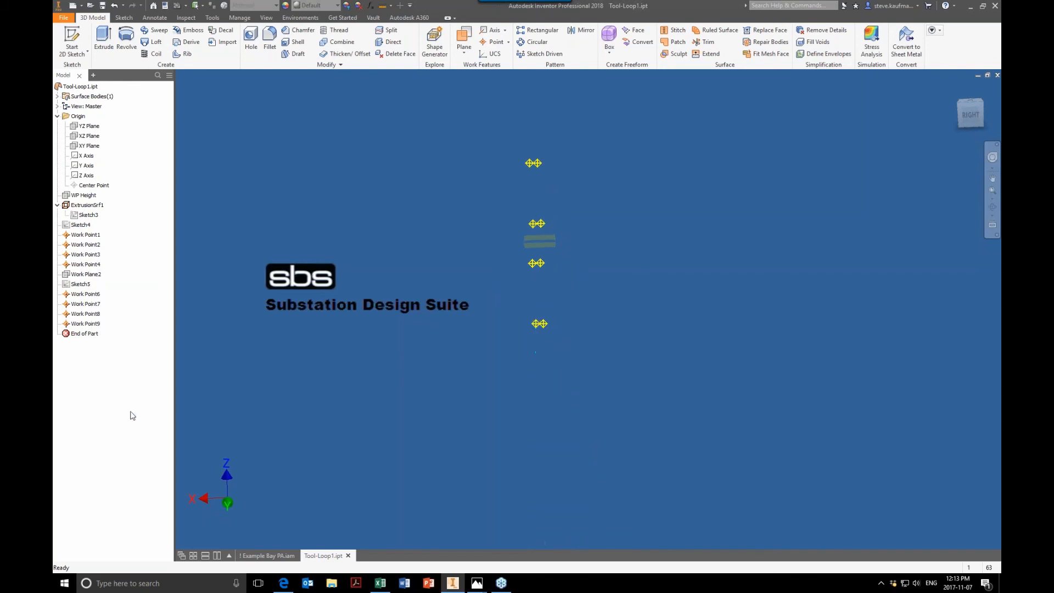
Step: Review Sketch4's diameter dimension and the part's user parameters table
click(86, 274)
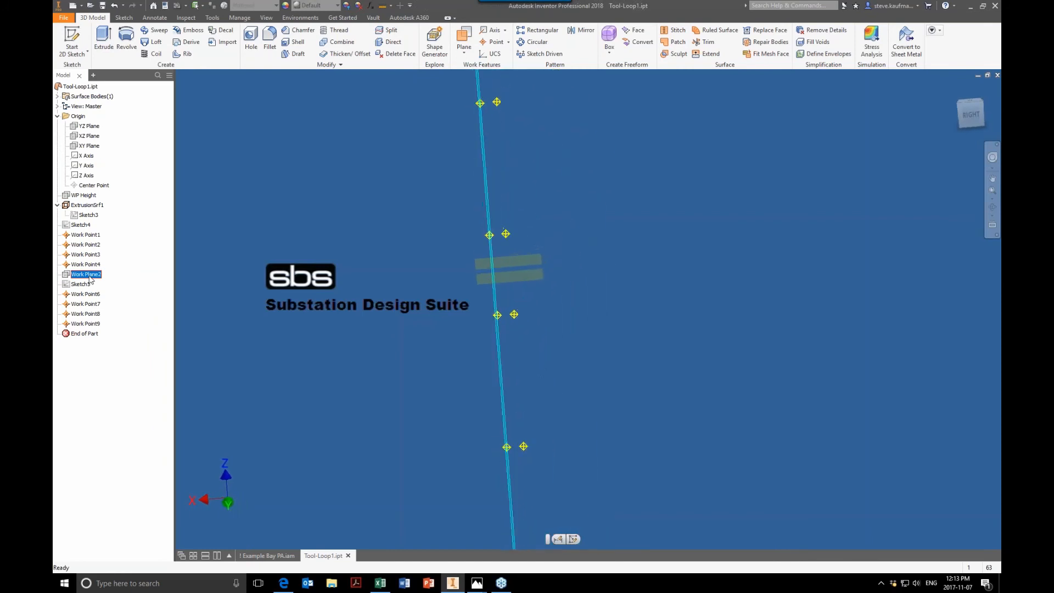
click(87, 225)
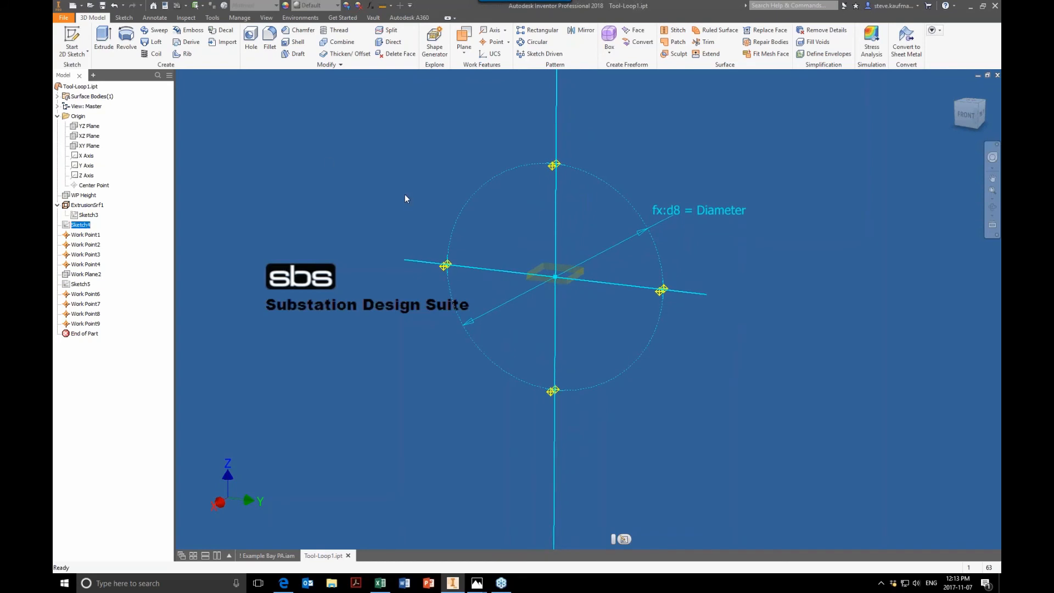
click(361, 182)
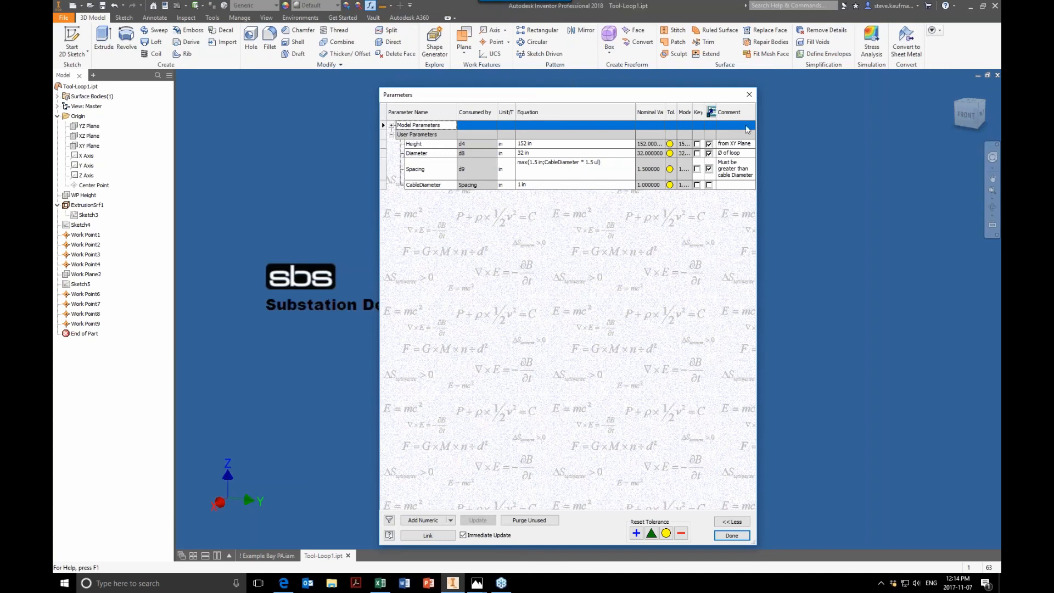
drag(689, 95, 425, 92)
click(510, 91)
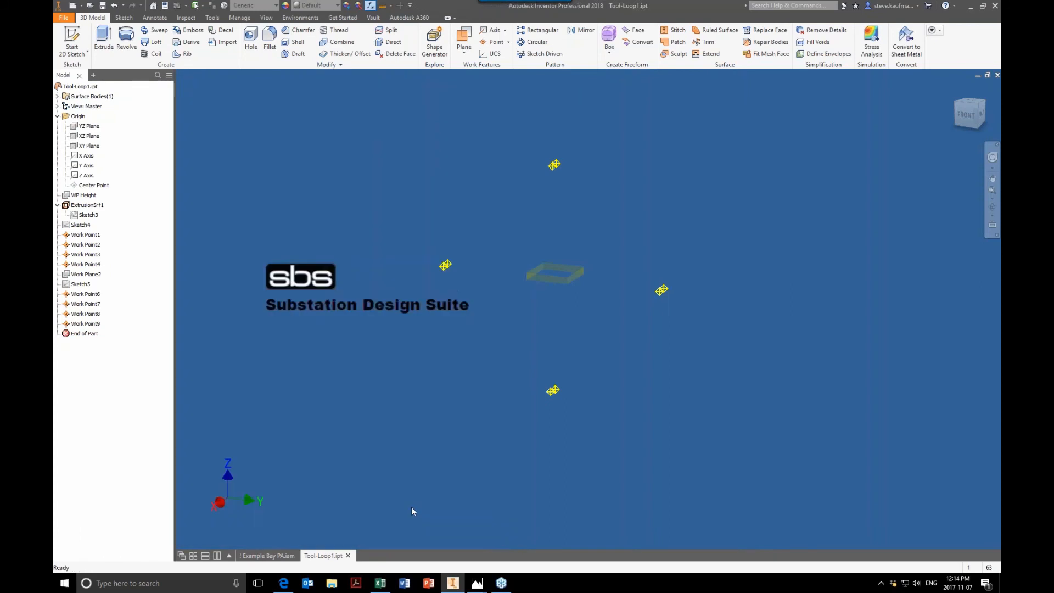
Step: Inspect the cable loop up close in the Example Bay PA assembly
click(268, 556)
shift+middle_drag(648, 247, 725, 242)
scroll(724, 241, up, 7)
scroll(670, 237, up, 3)
shift+middle_drag(521, 294, 590, 316)
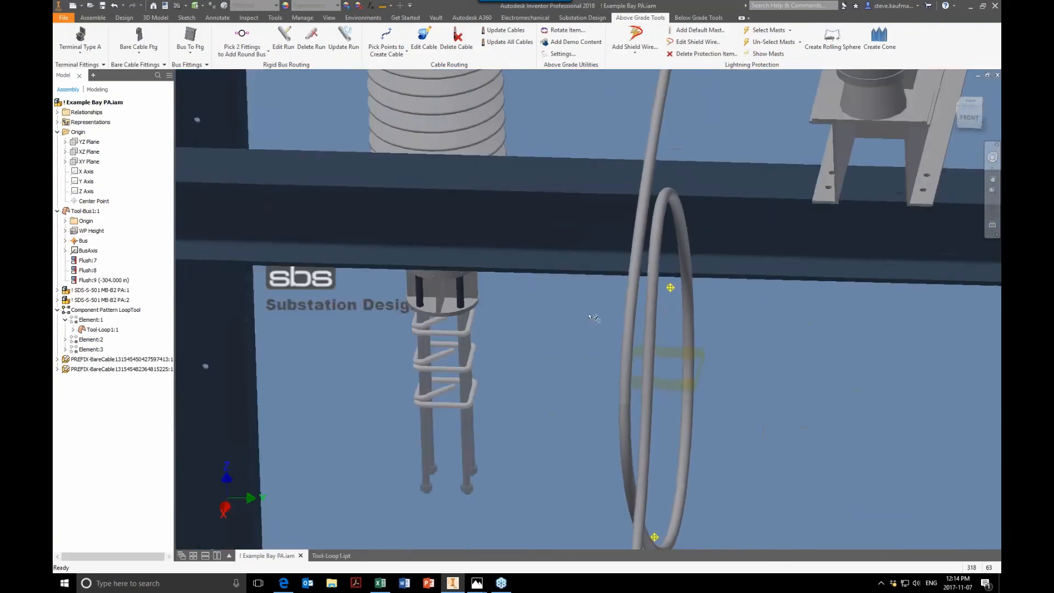
click(647, 247)
Step: Switch to the loop tool part and examine its ExtrusionSrf1 feature
click(327, 555)
shift+middle_drag(393, 369, 374, 288)
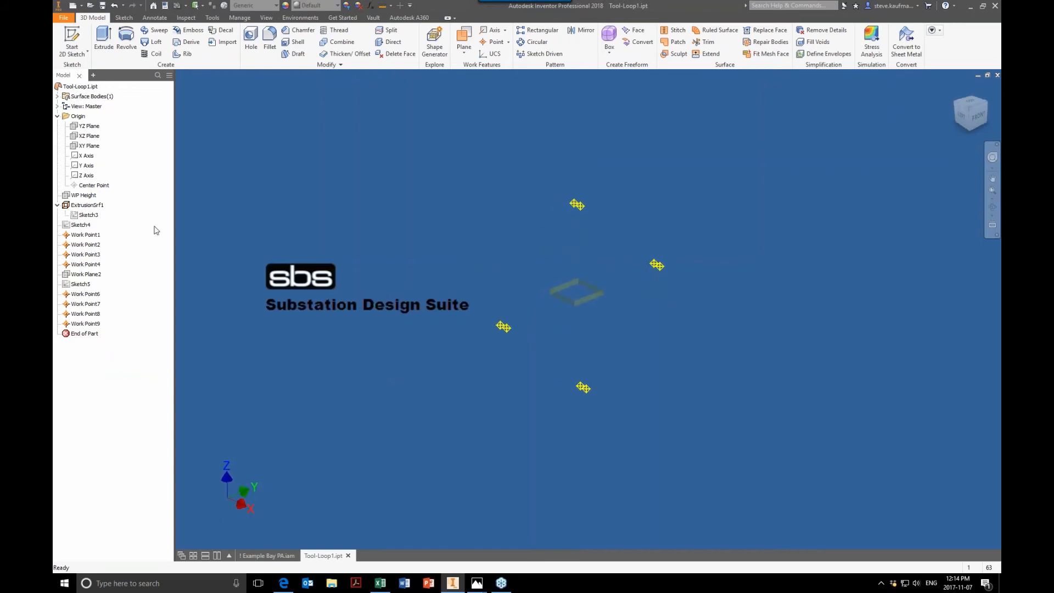
right_click(97, 207)
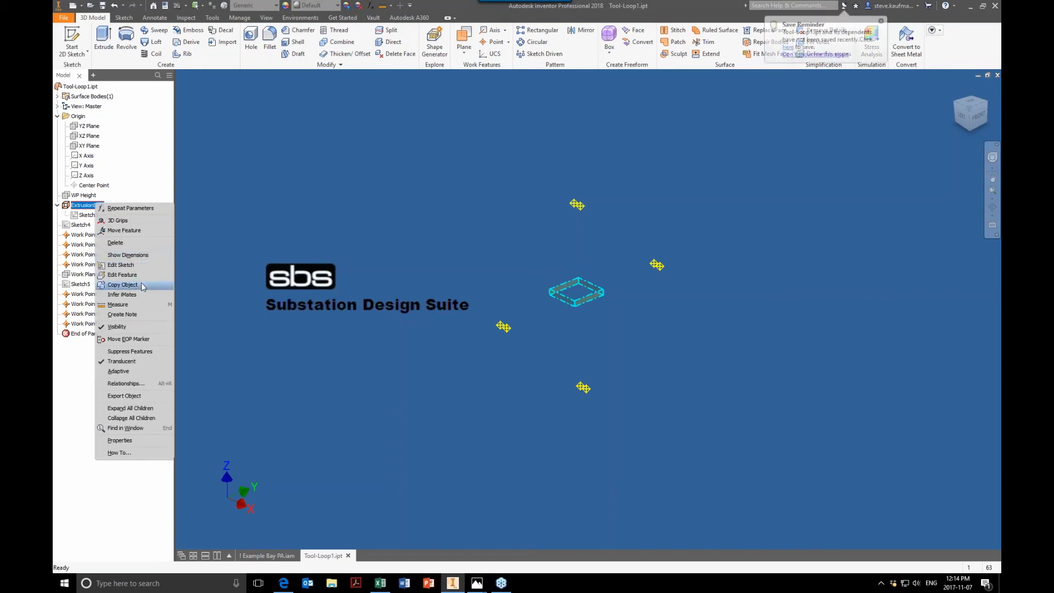
click(392, 172)
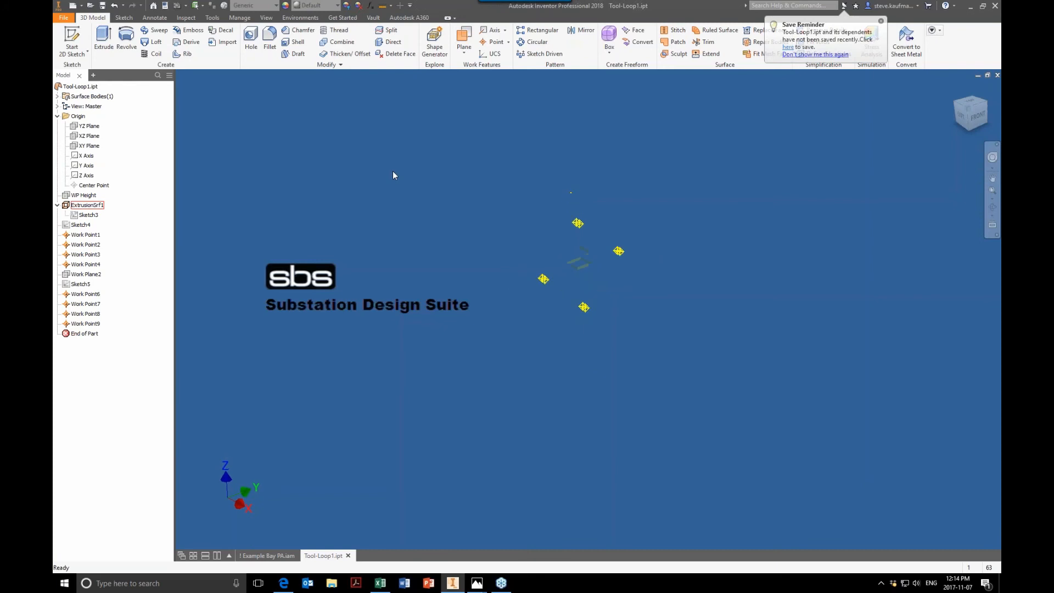
Step: In the loop part's parameters, set Diameter to 36 in and CableDiameter to 1.25 in
click(371, 6)
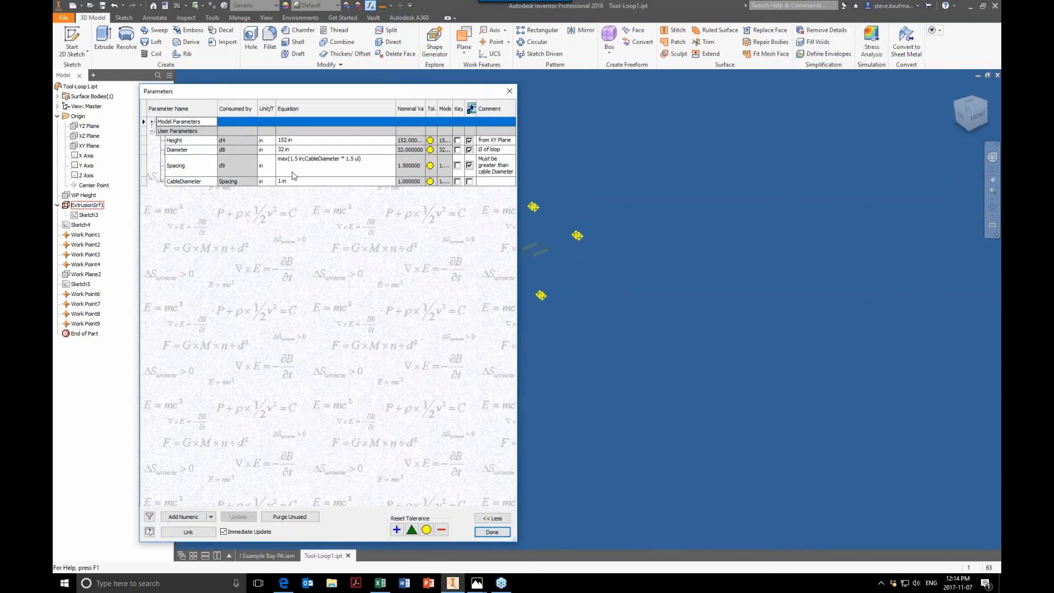
click(291, 149)
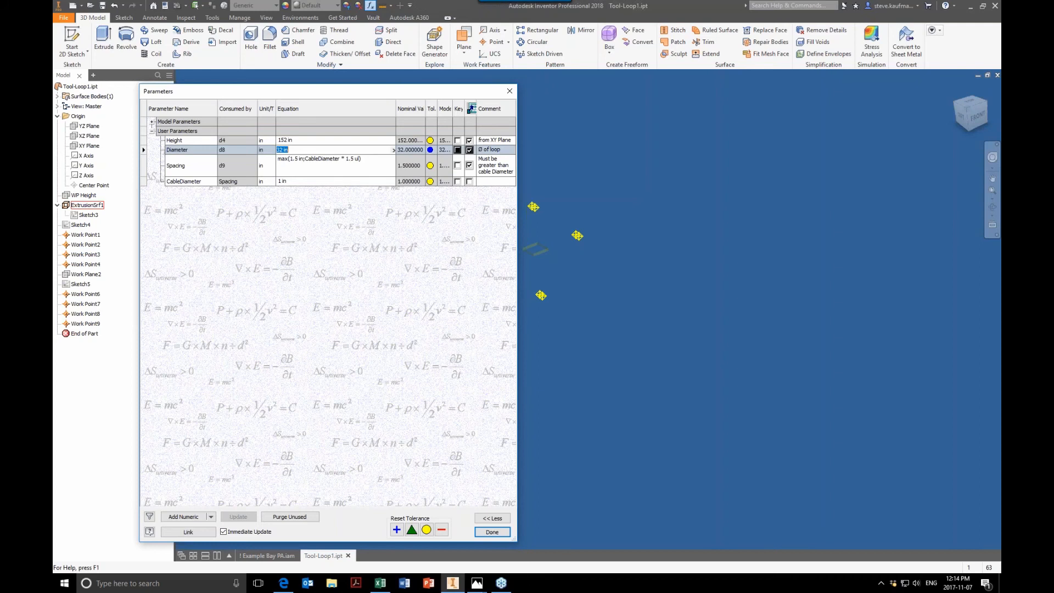
text(36)
key(Return)
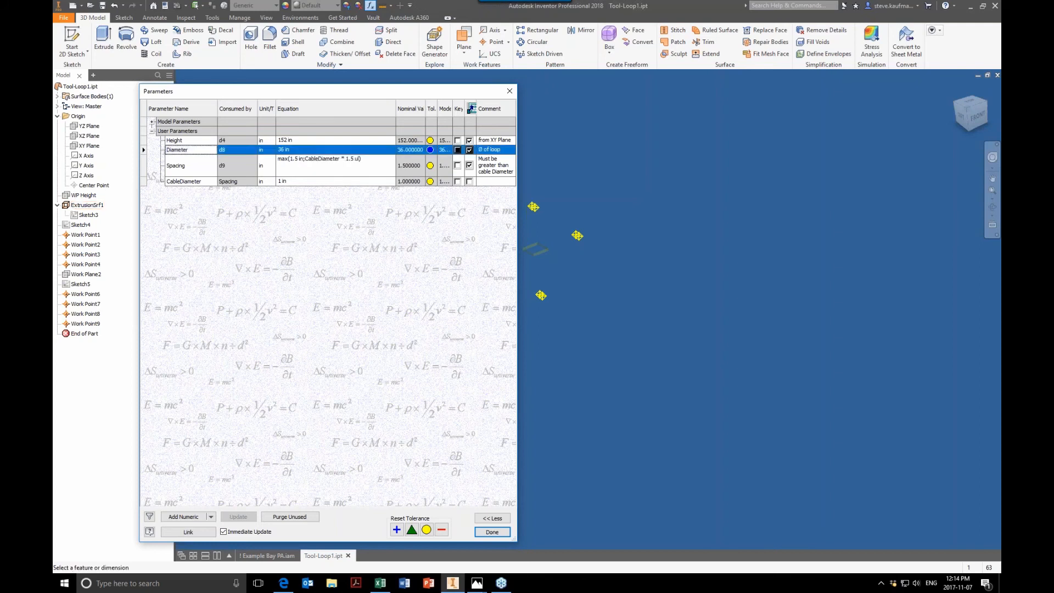
click(291, 181)
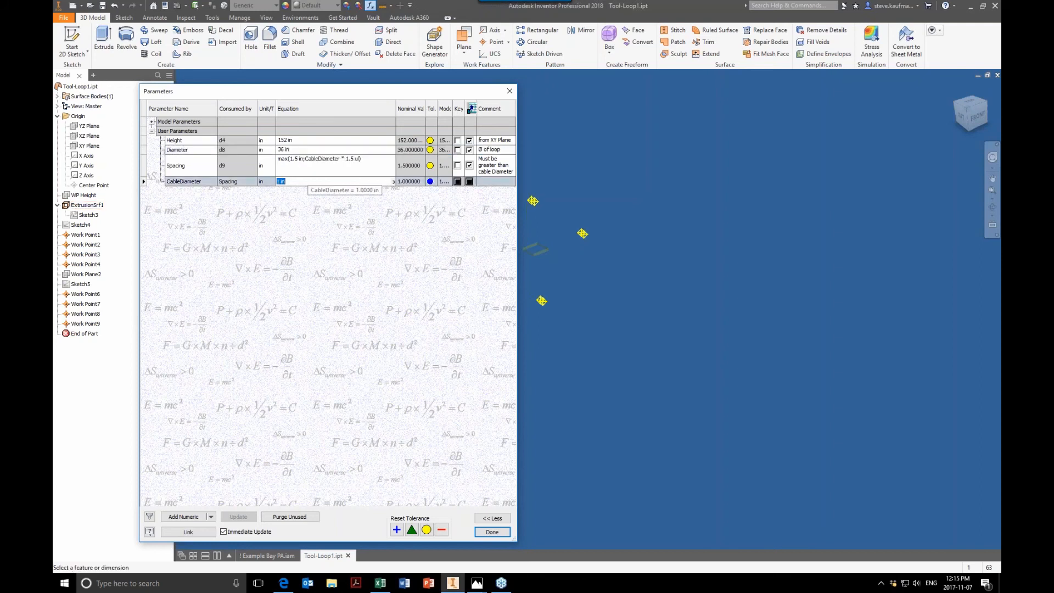
text(1.25)
key(Return)
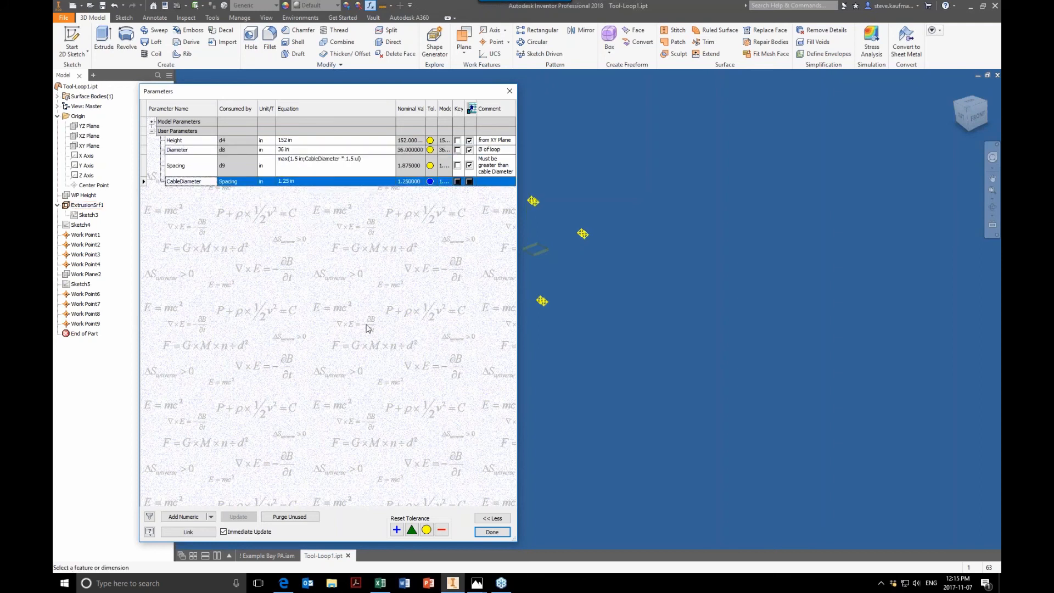
click(491, 532)
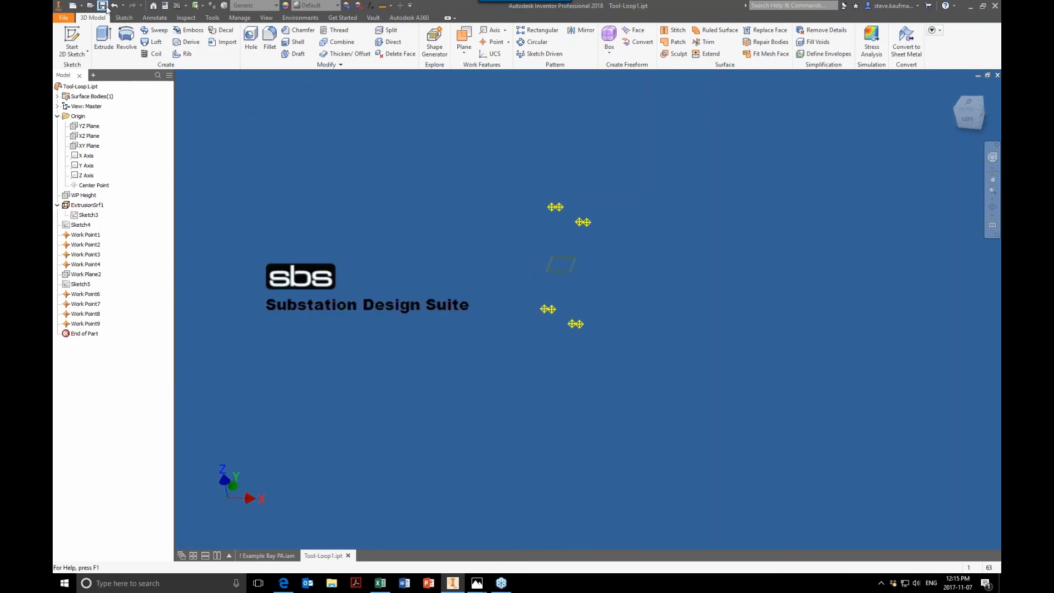
Step: Return to the Example Bay PA assembly and save it with its dependents
click(285, 553)
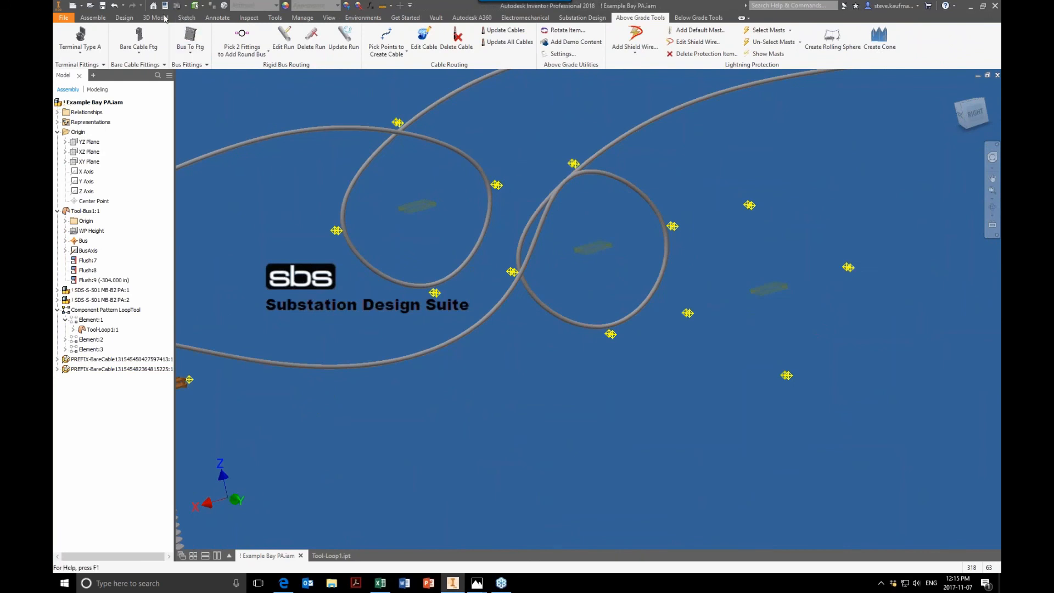
click(102, 6)
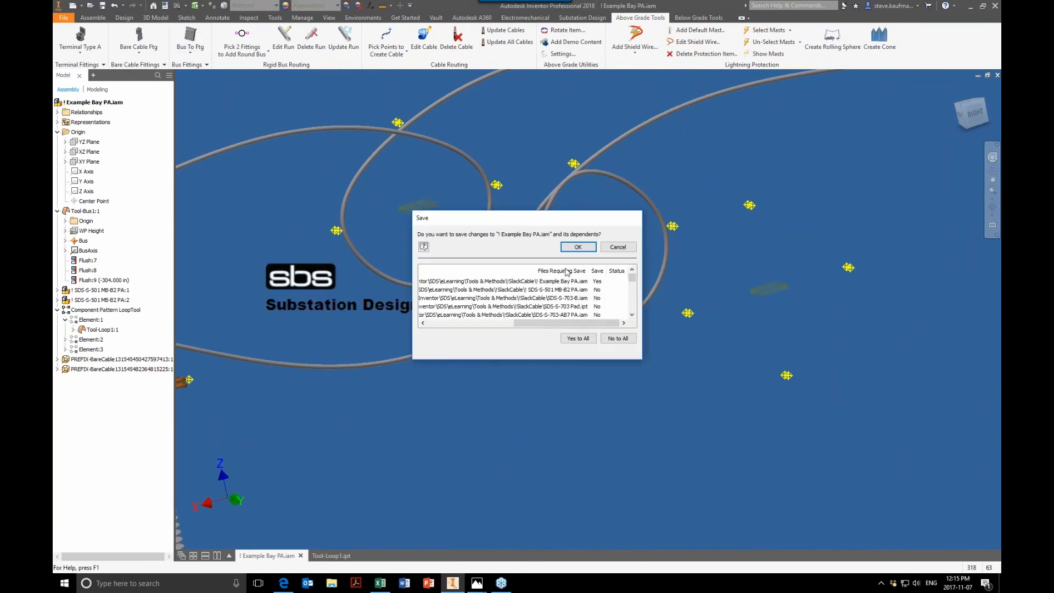
click(575, 247)
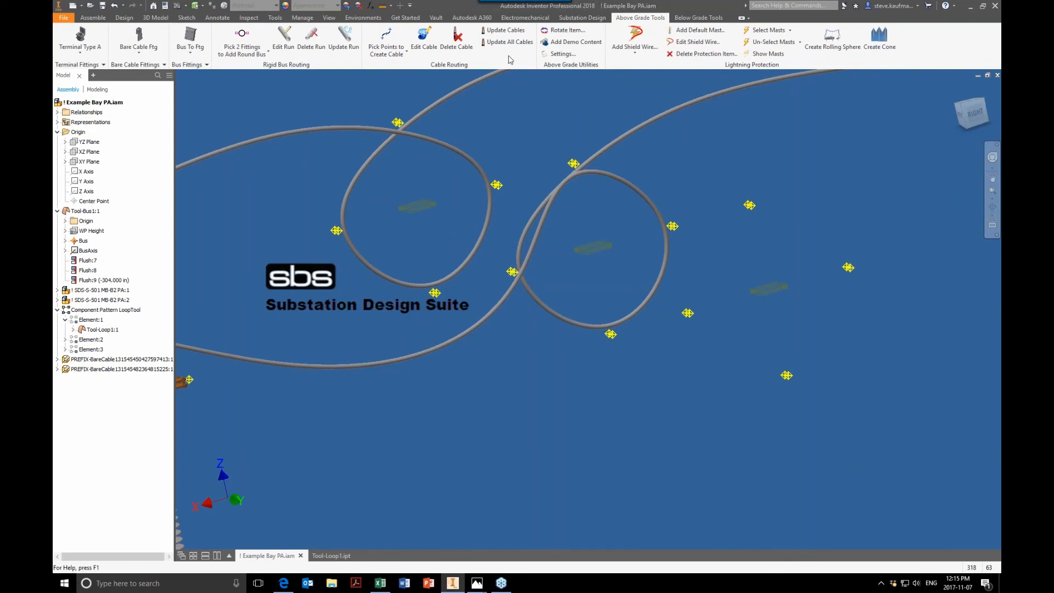
Step: Update both slack cables so they follow the resized loop tools
click(505, 30)
click(647, 125)
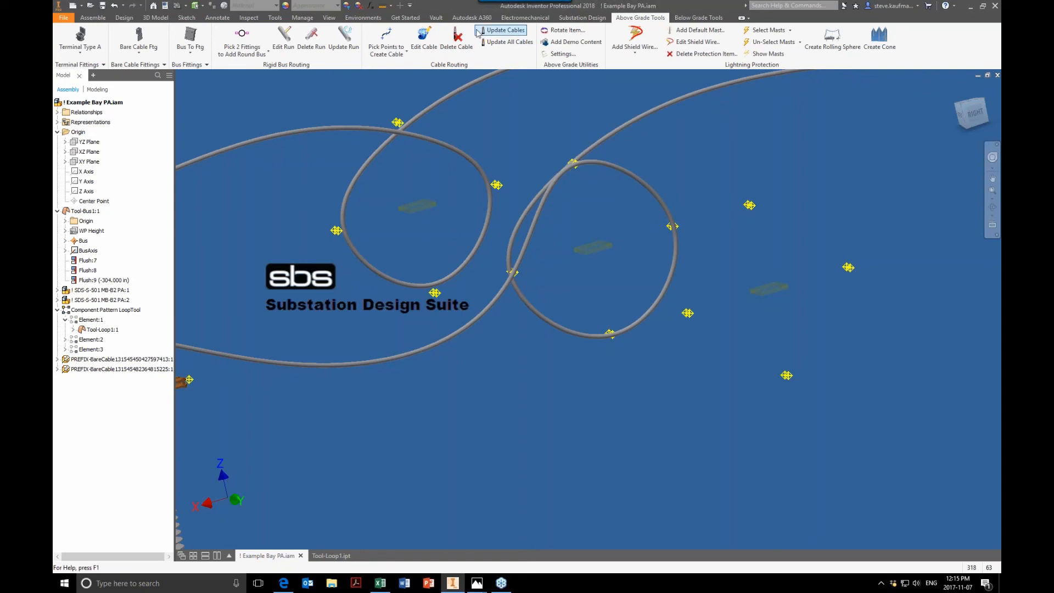
click(496, 35)
click(420, 127)
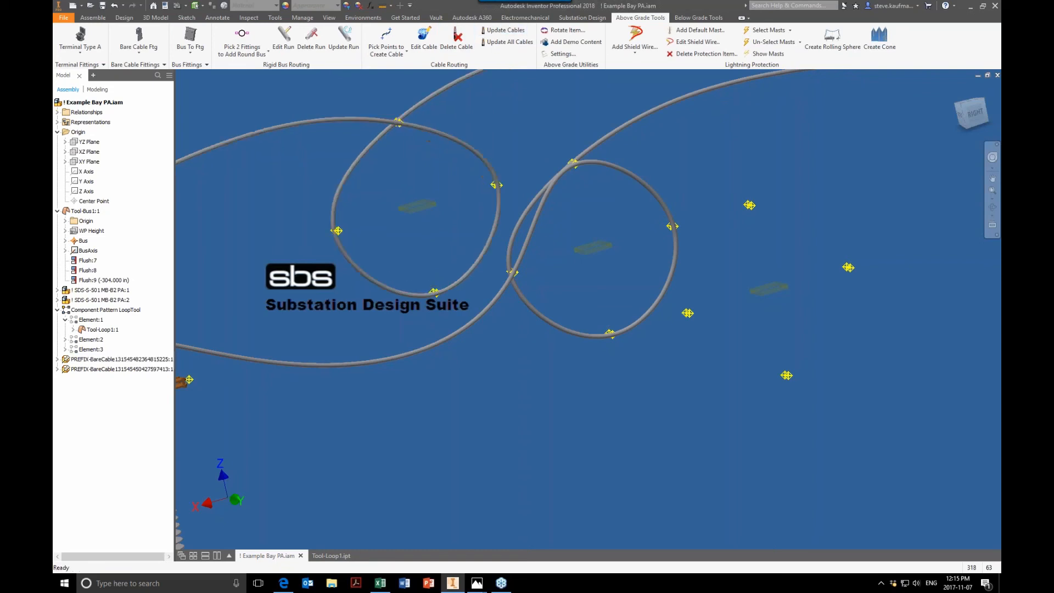
Step: Examine the resized cable loops between the substation structures
scroll(493, 460, down, 5)
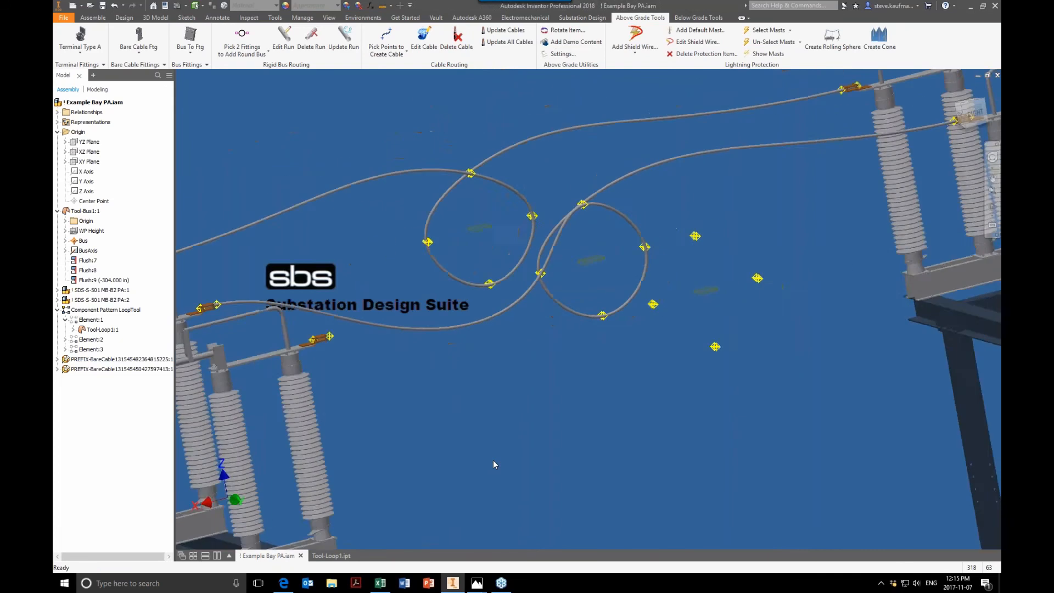
scroll(493, 460, down, 2)
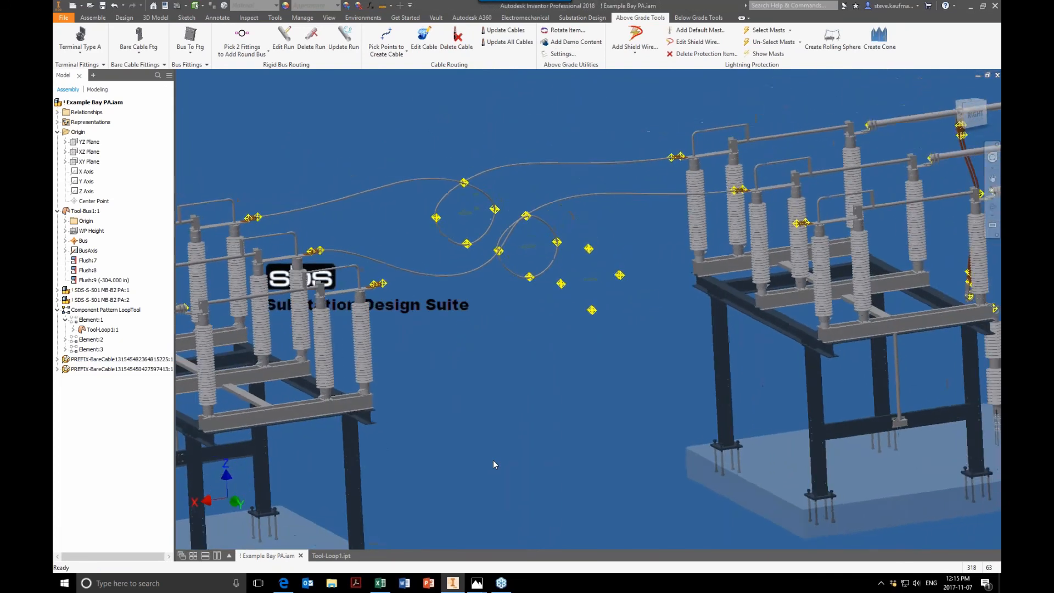
scroll(493, 464, up, 3)
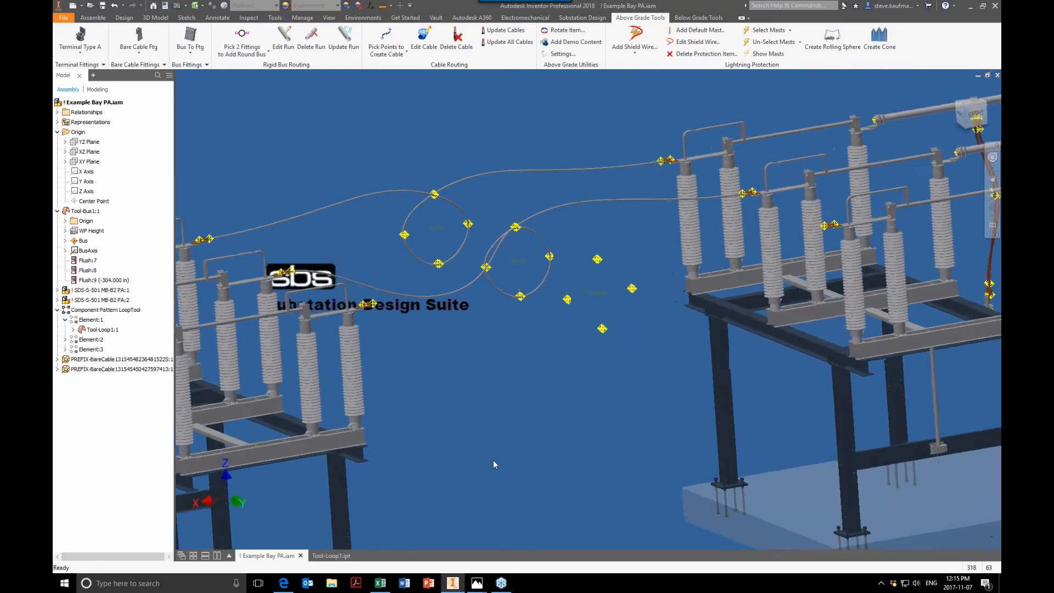
scroll(493, 465, up, 3)
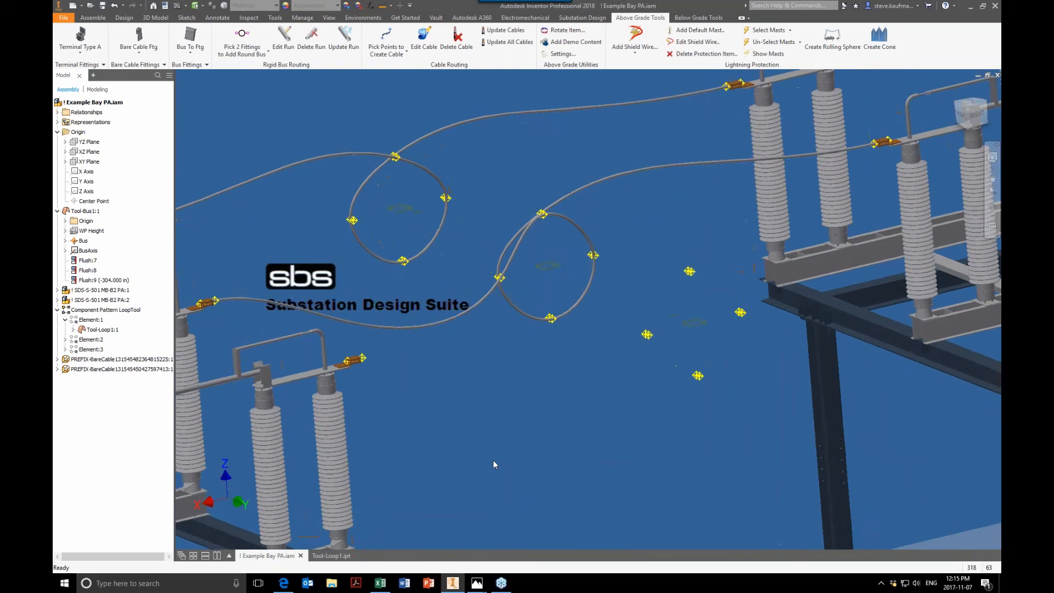
scroll(493, 465, down, 2)
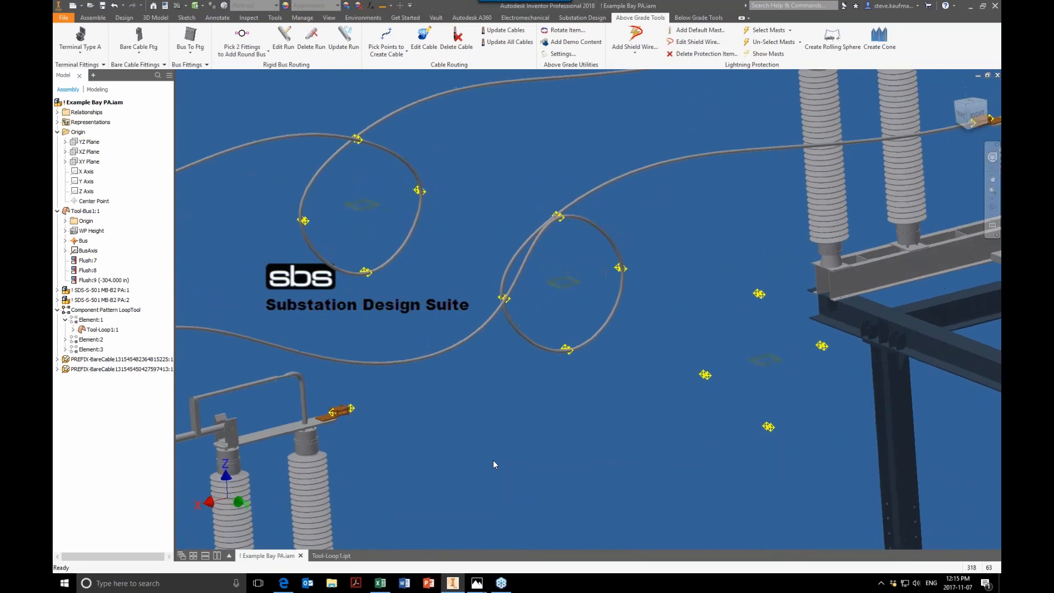
scroll(493, 461, down, 1)
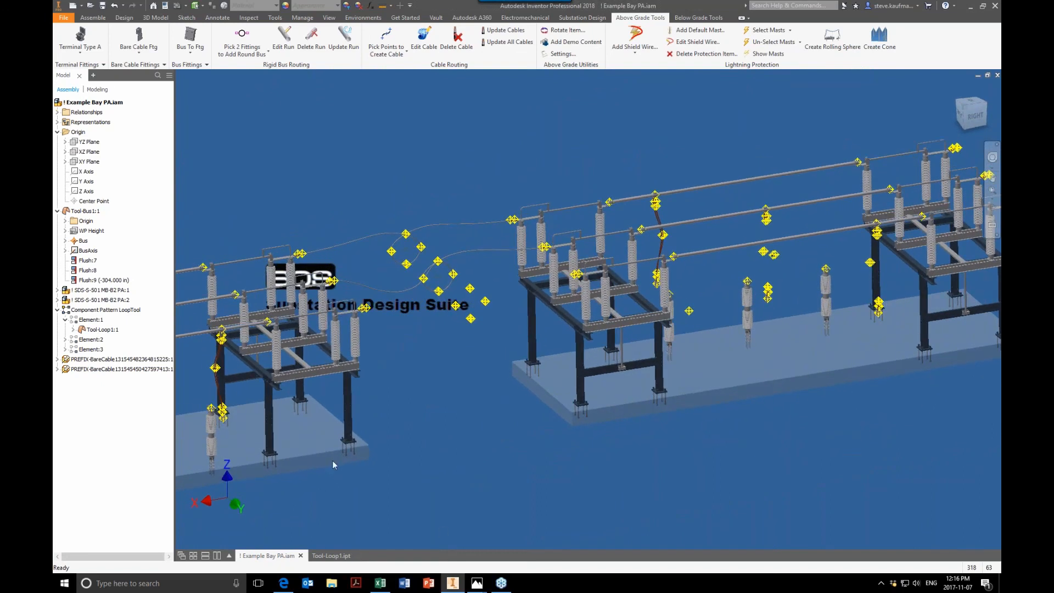
Step: Open the SDS-S-501 MB-B2 PA:1 subassembly and view its jumper cable
click(117, 291)
right_click(117, 292)
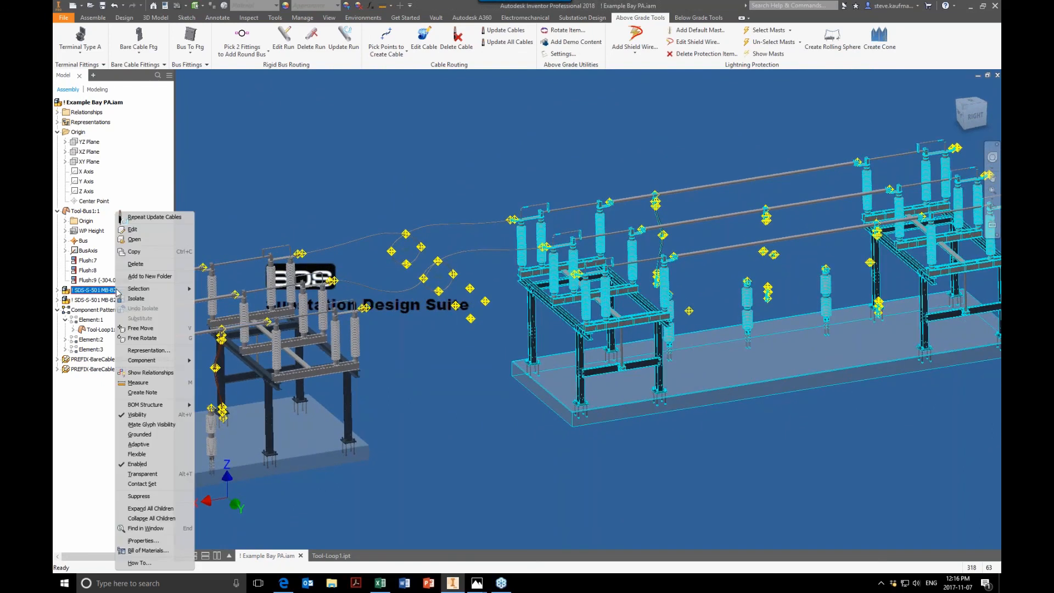
click(133, 240)
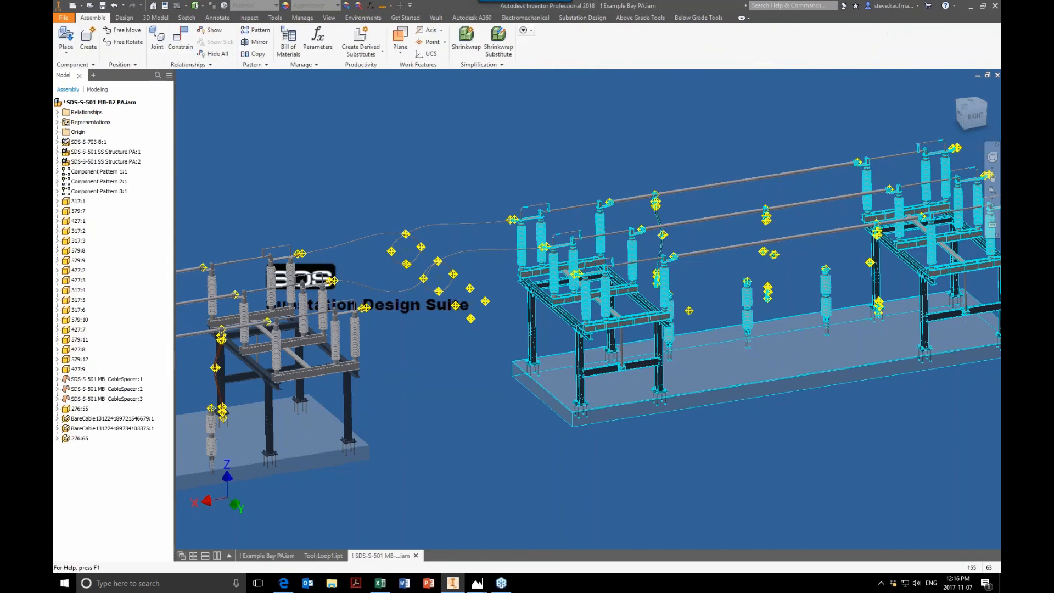
shift+middle_drag(587, 319, 582, 266)
scroll(549, 308, up, 5)
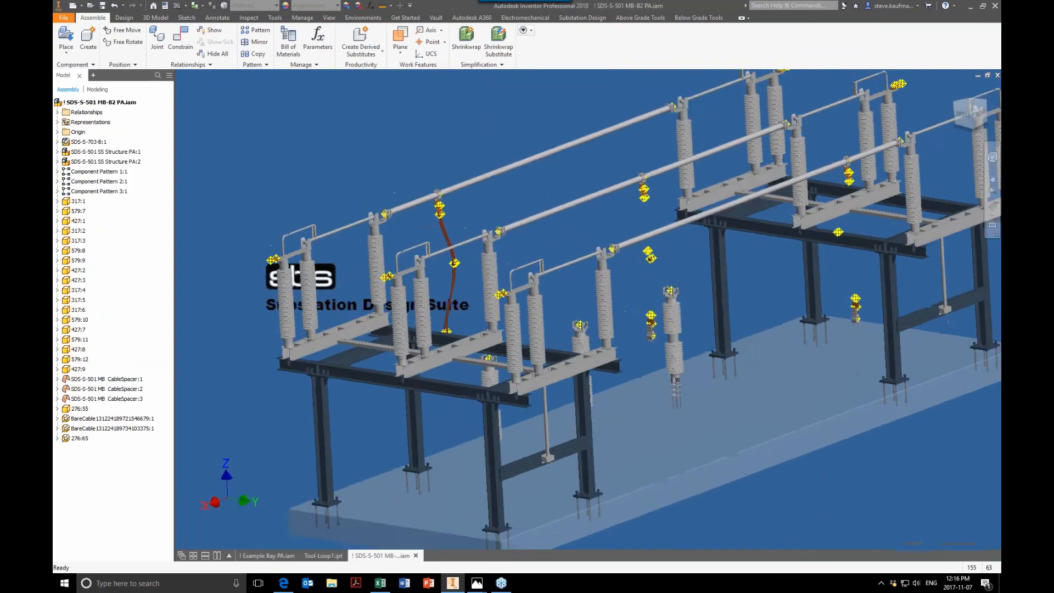
scroll(604, 296, down, 4)
scroll(604, 296, up, 1)
Step: Open the SDS-S-501 MB CableSpacer:1 part from the subassembly
click(129, 381)
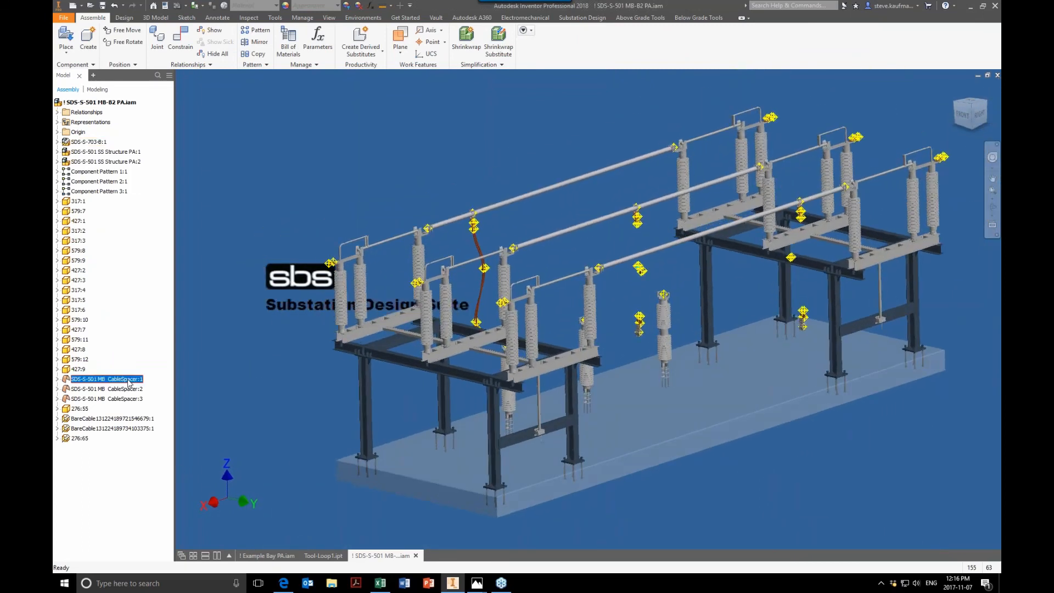
key(End)
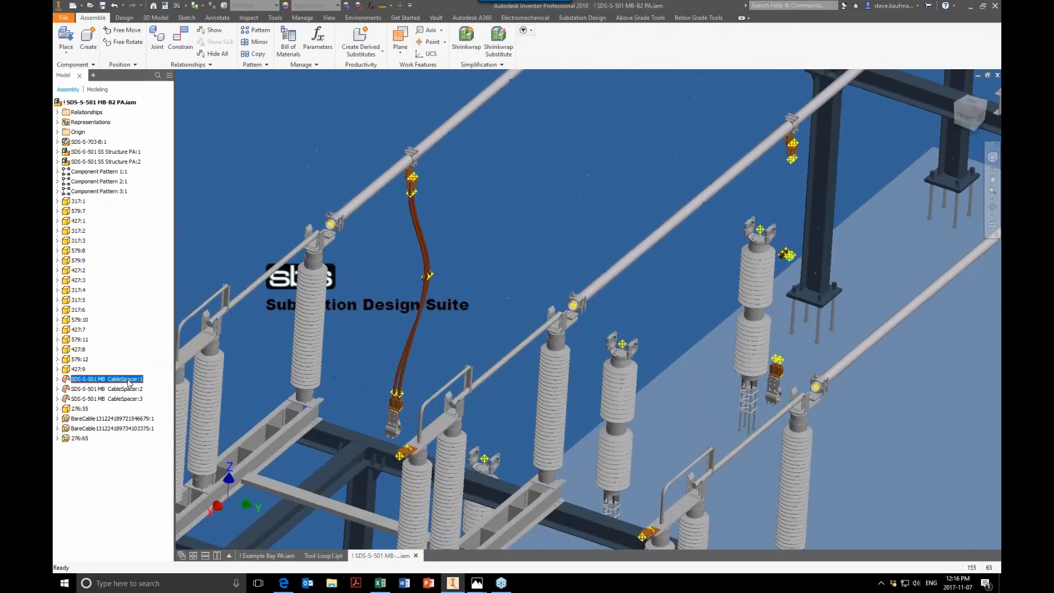
right_click(128, 381)
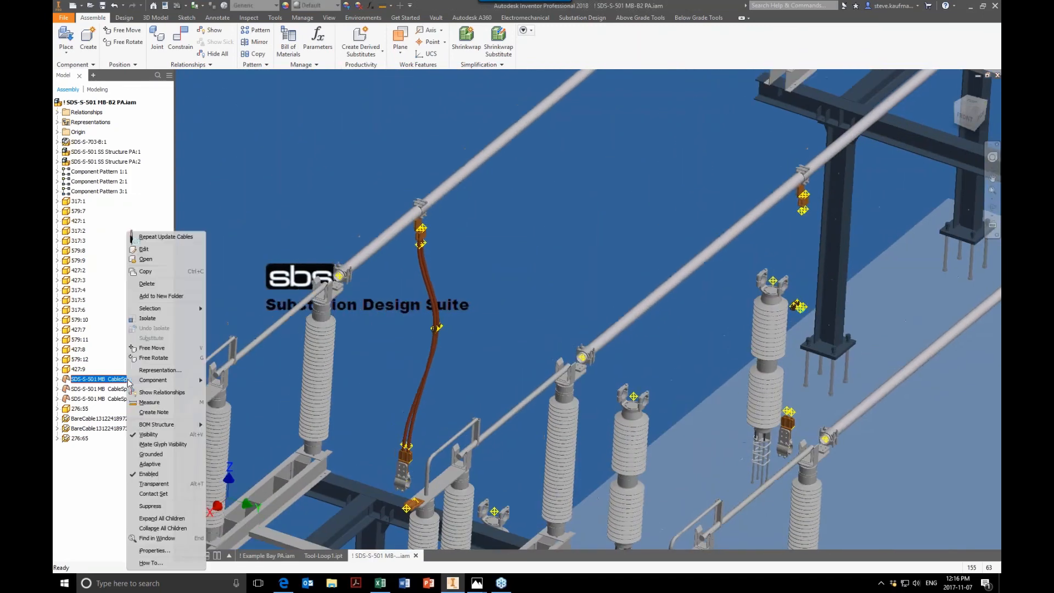
click(146, 259)
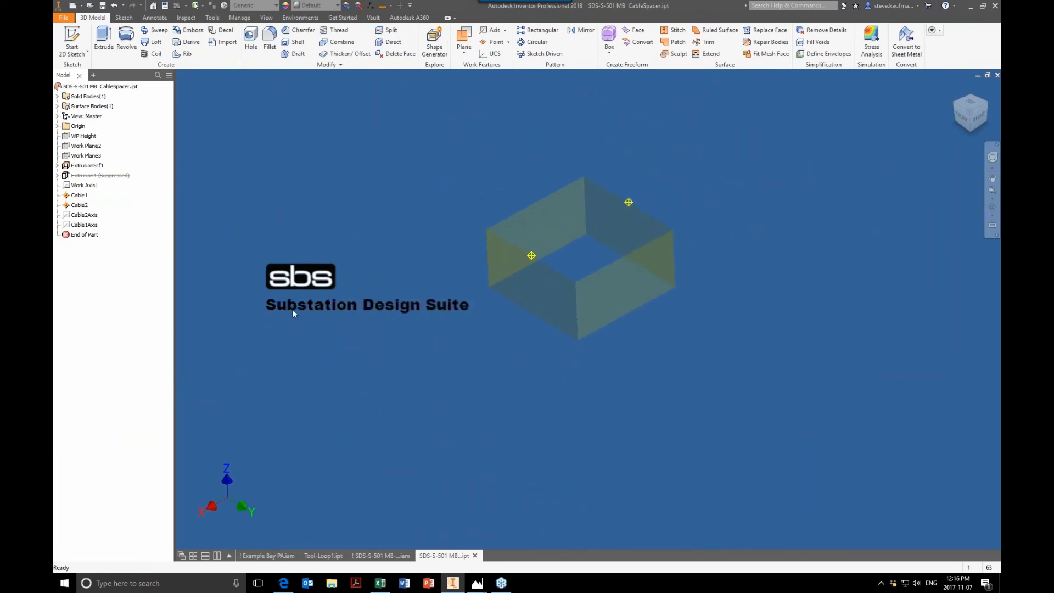
Step: Switch to Adobe Acrobat, open SDS Part Automation Requirements.pdf and read the cable fittings work geometry pages
right_click(360, 585)
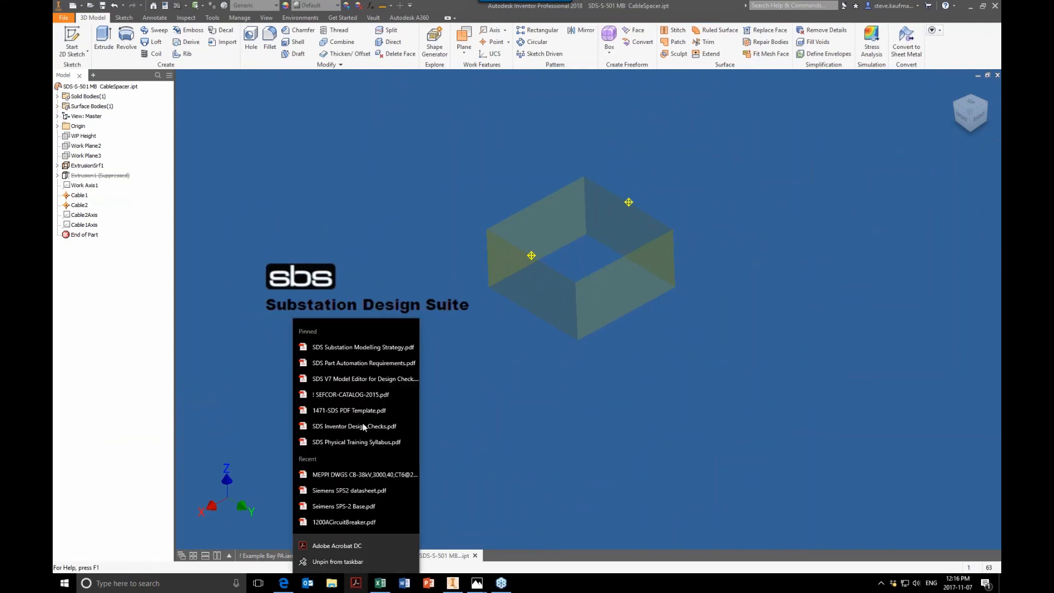
click(359, 363)
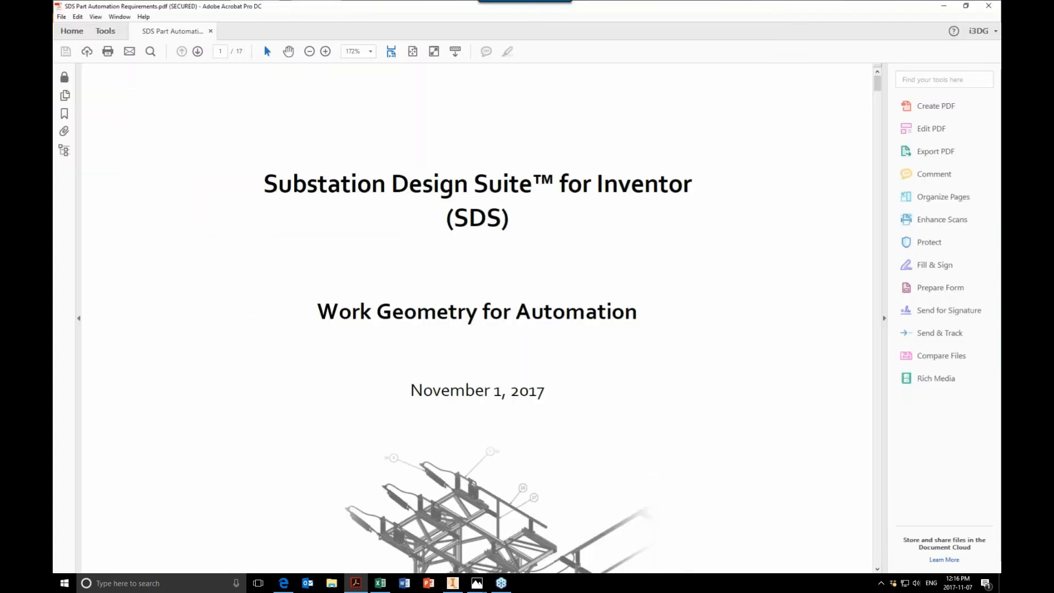
click(412, 51)
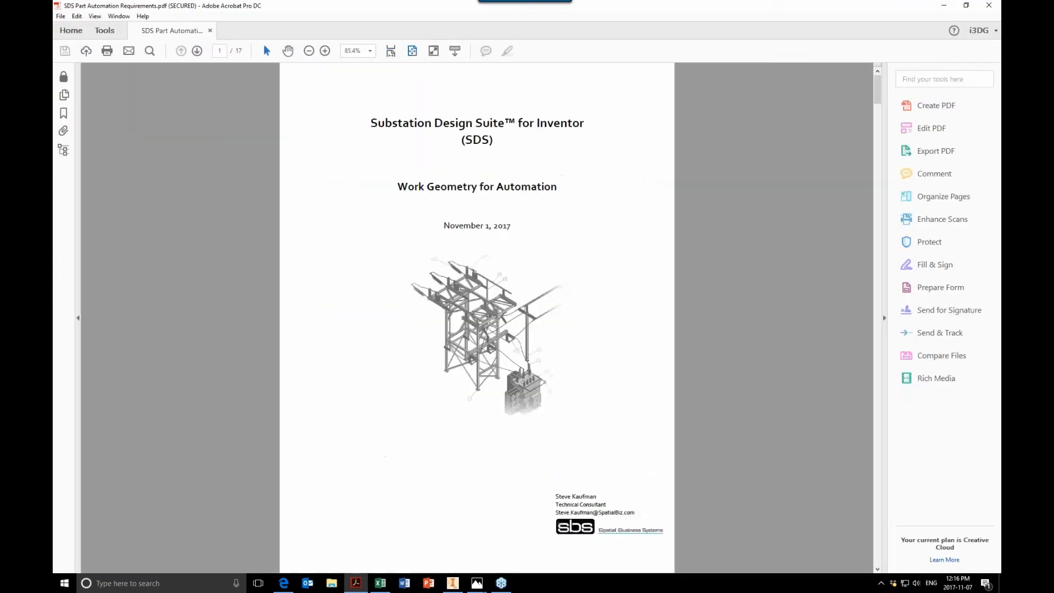
scroll(440, 287, down, 6)
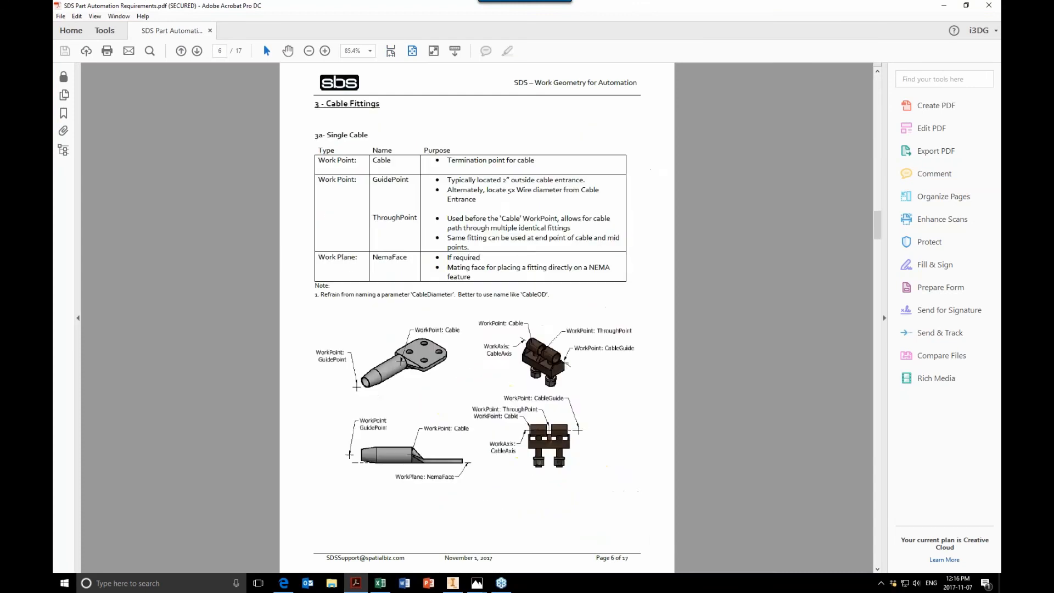
scroll(476, 317, down, 3)
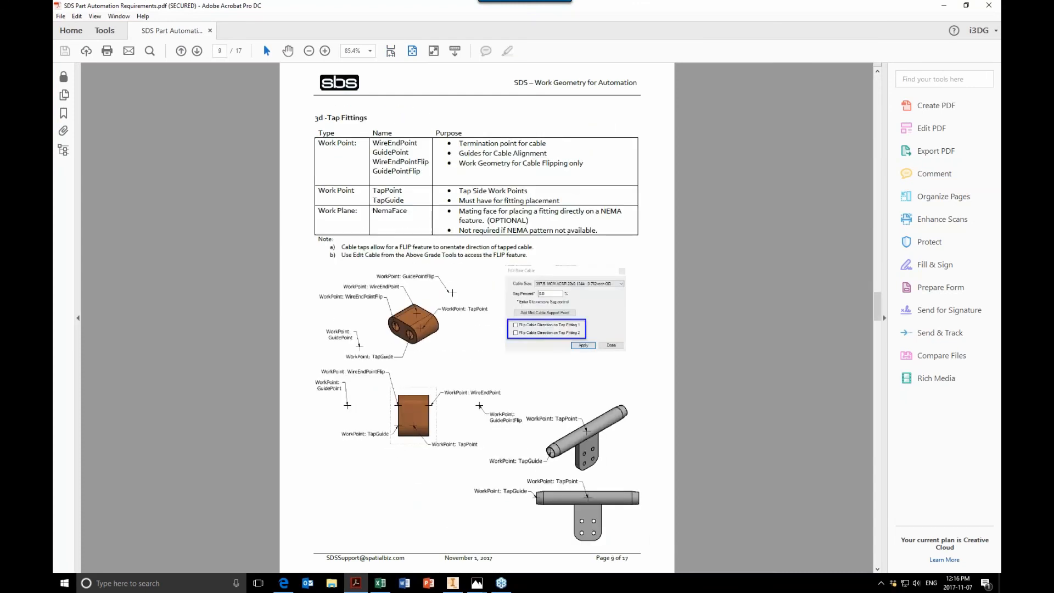
scroll(476, 317, up, 2)
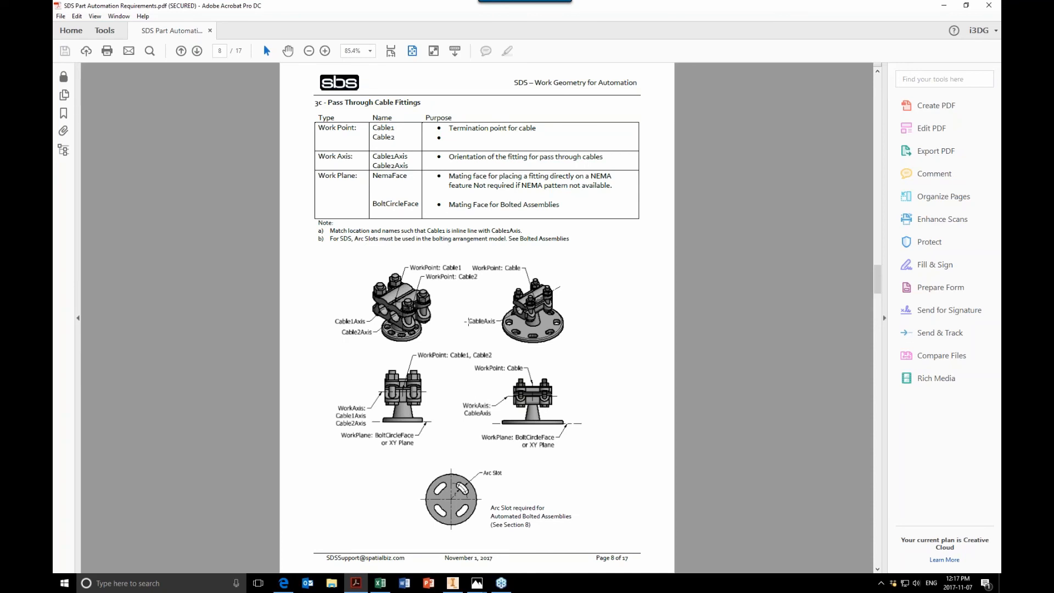
scroll(469, 321, down, 2)
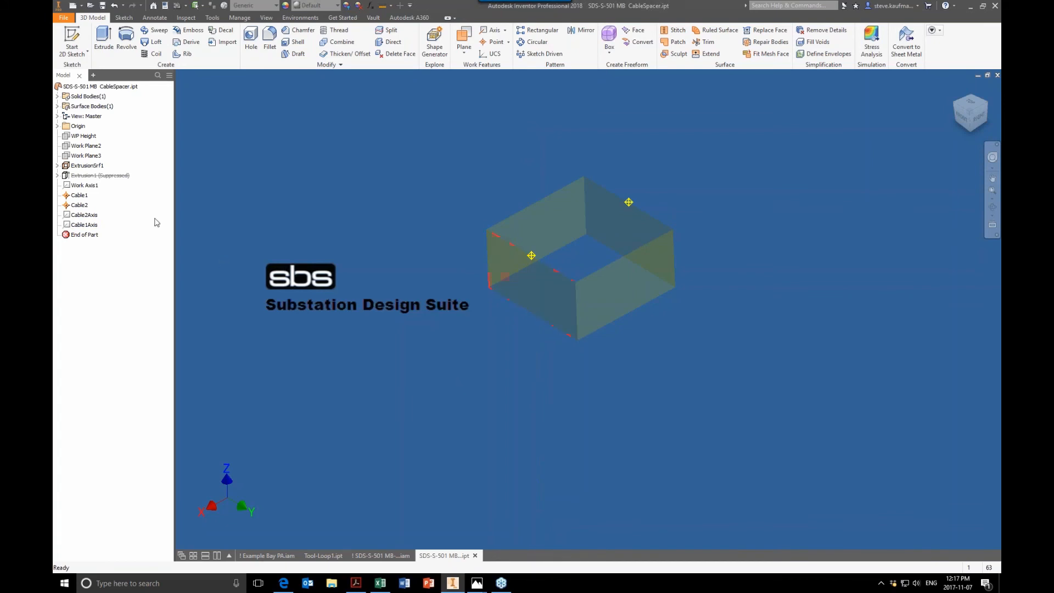
Step: Open the ExtrusionSrf1 feature of the cable spacer for editing and cancel without changes
right_click(95, 169)
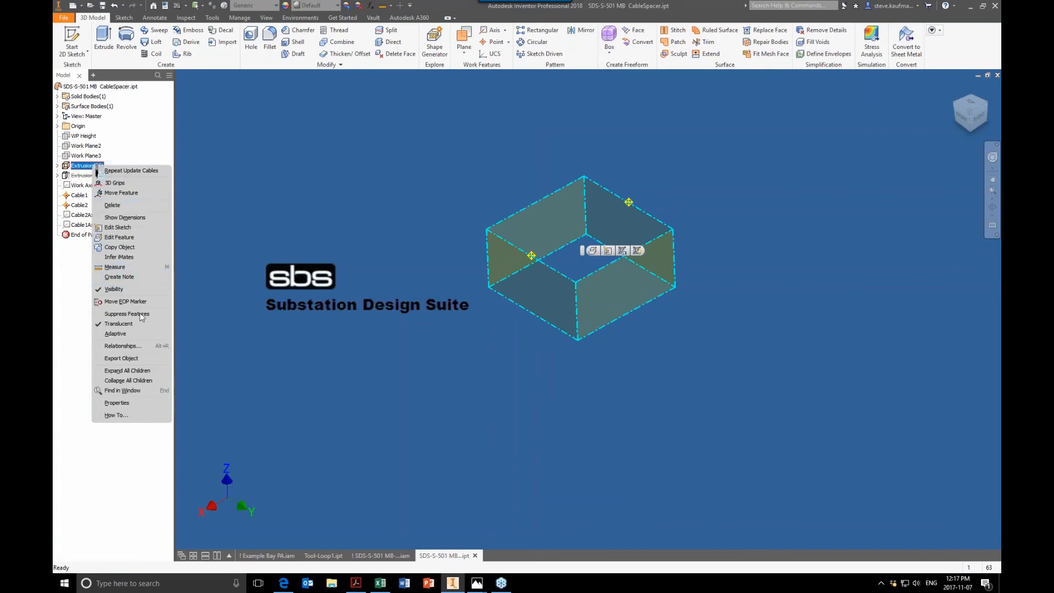
click(131, 237)
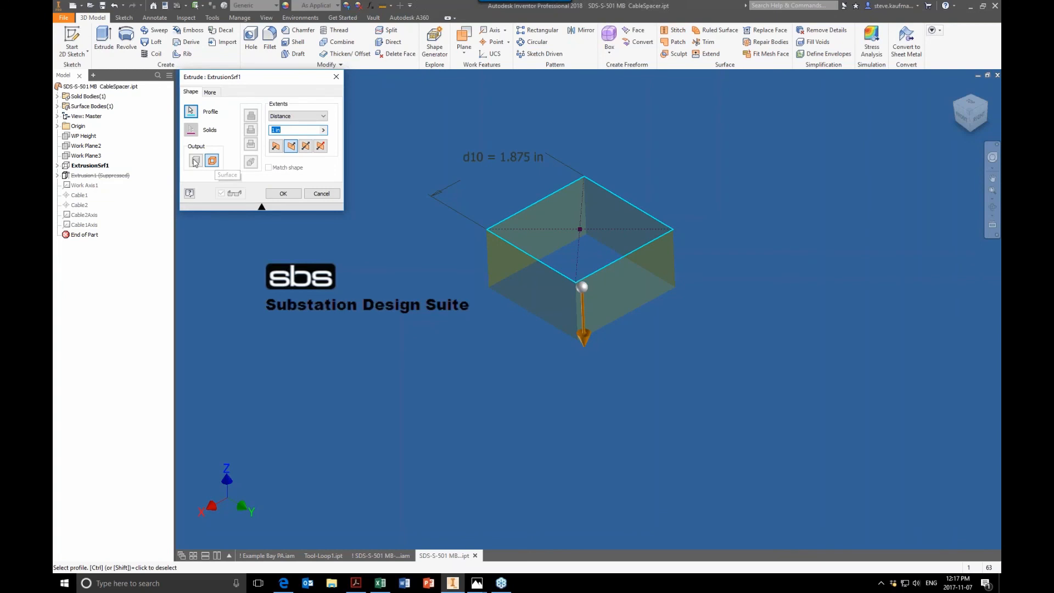
click(322, 193)
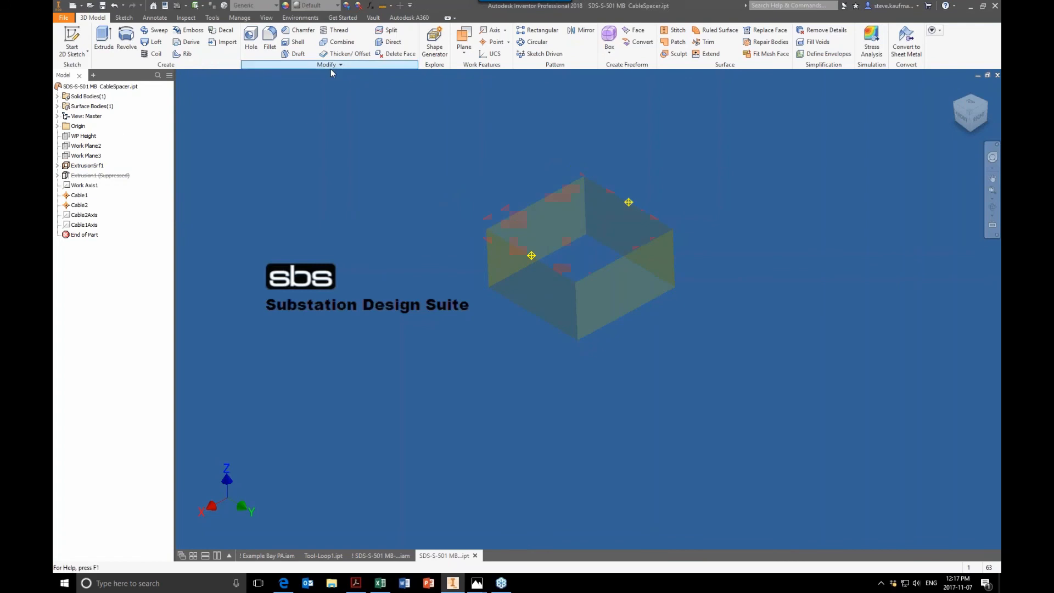
Step: Close the cable spacer part and return to the SDS-S-501 MB-B2 PA assembly
scroll(407, 234, down, 5)
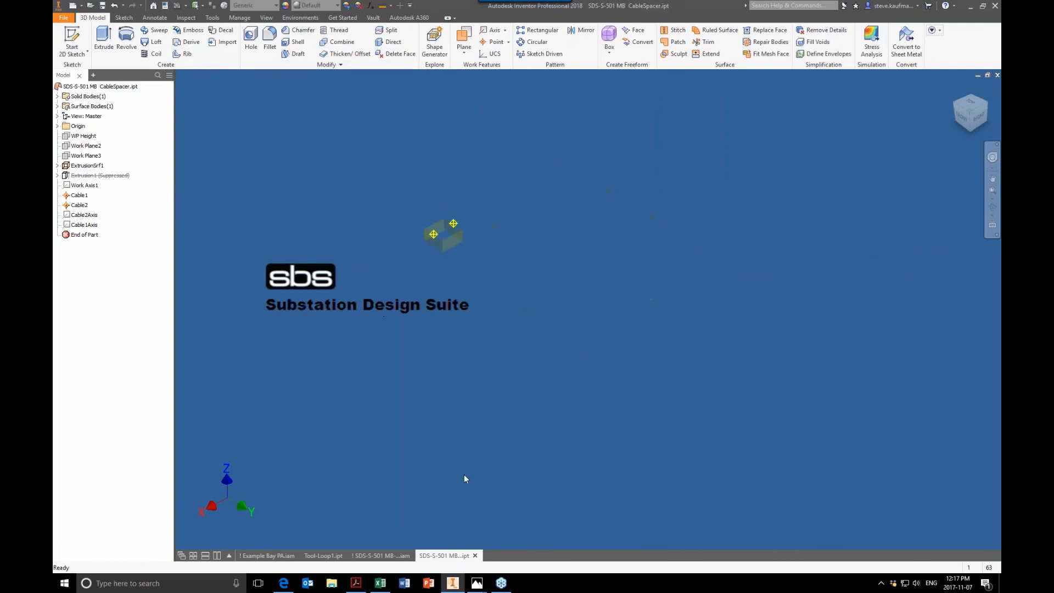
click(998, 75)
scroll(575, 271, up, 3)
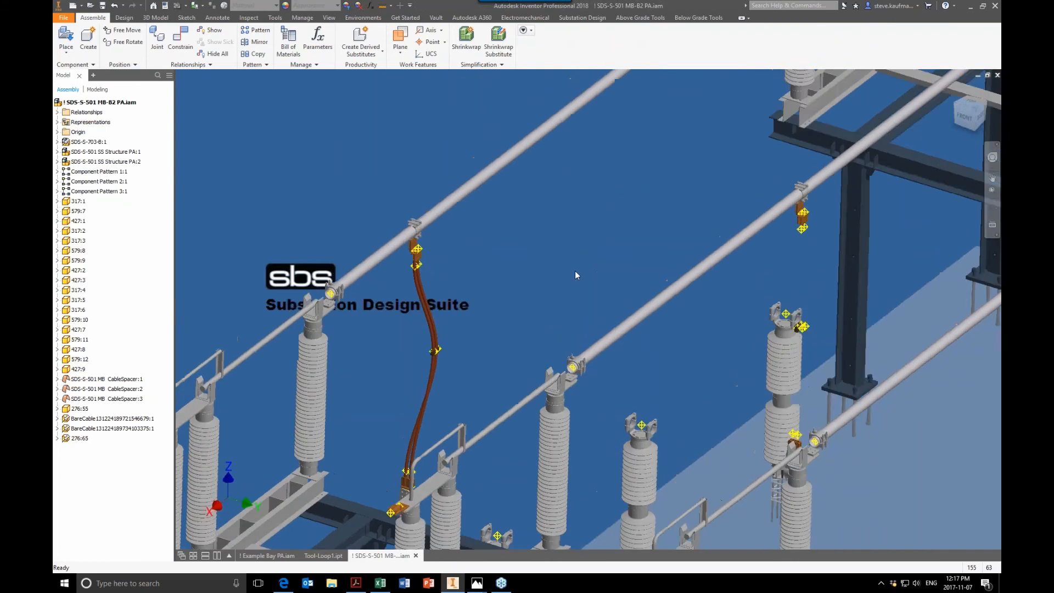
Step: Select the first cable spacer in the assembly and inspect its flush constraints in the model tree
shift+middle_drag(575, 272, 620, 281)
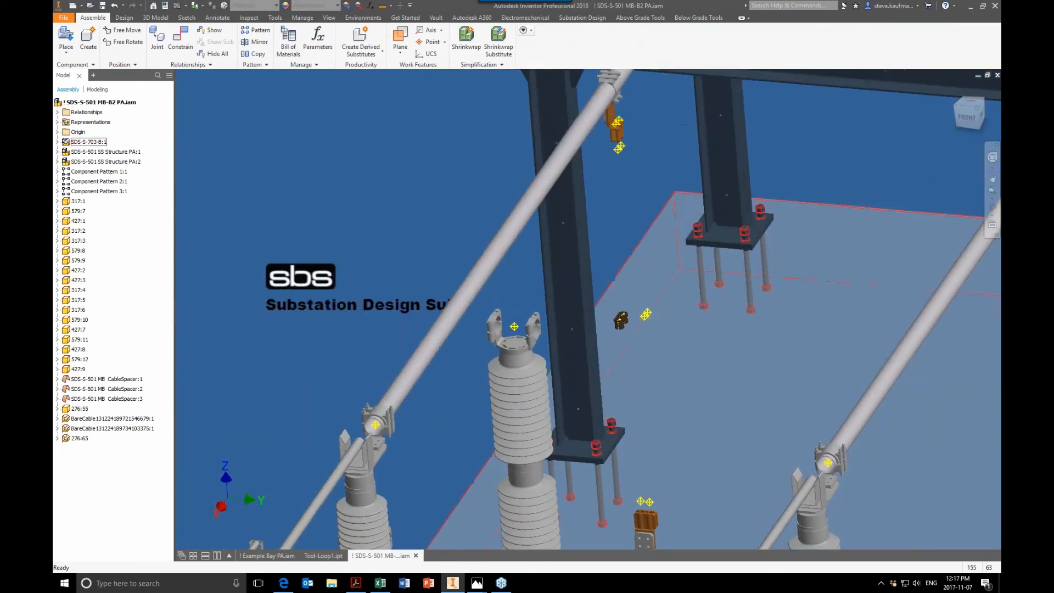
click(652, 319)
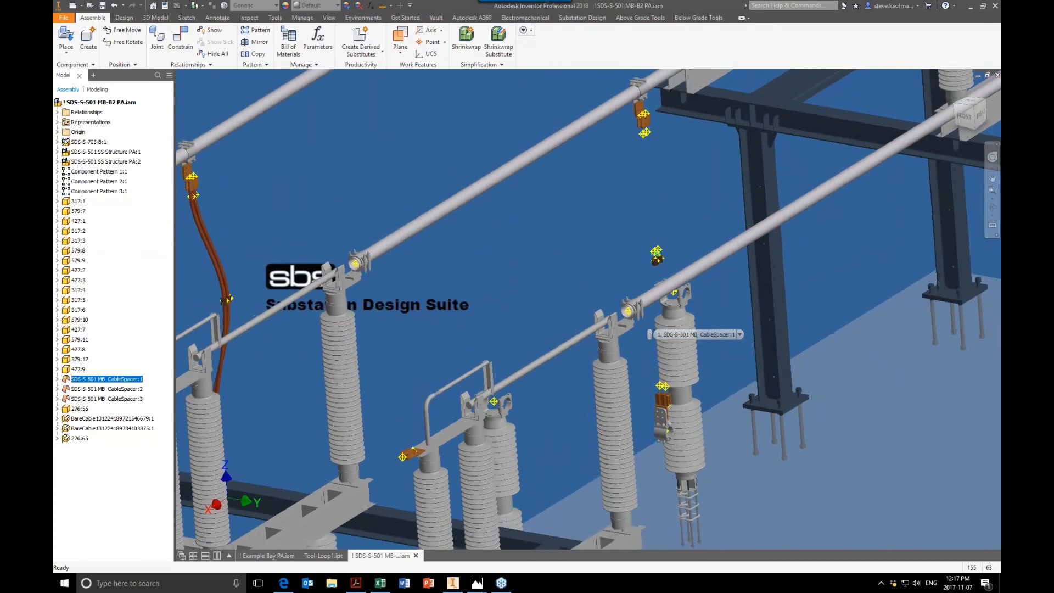
click(57, 378)
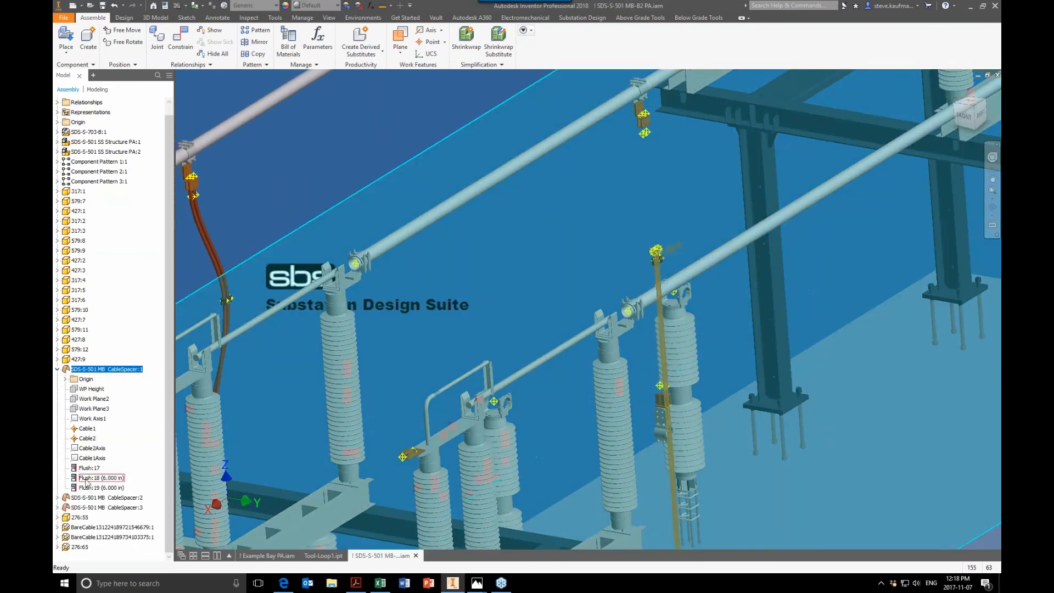
double_click(87, 487)
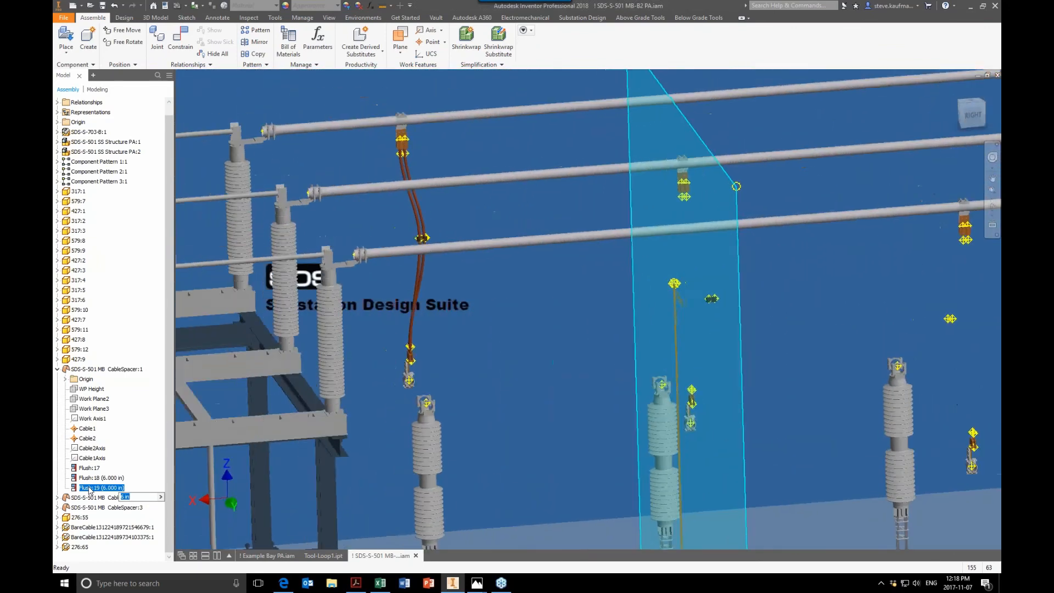
click(536, 350)
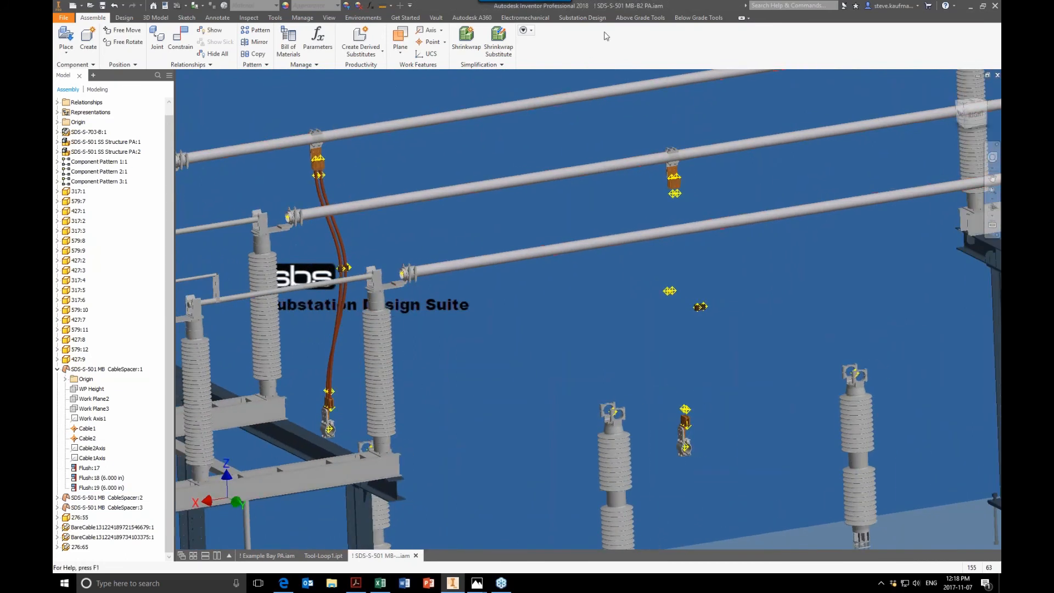
Step: Use Pick fittings to Add Cable to route a cable from the upper fitting through the cable spacer to the lower fitting
click(640, 18)
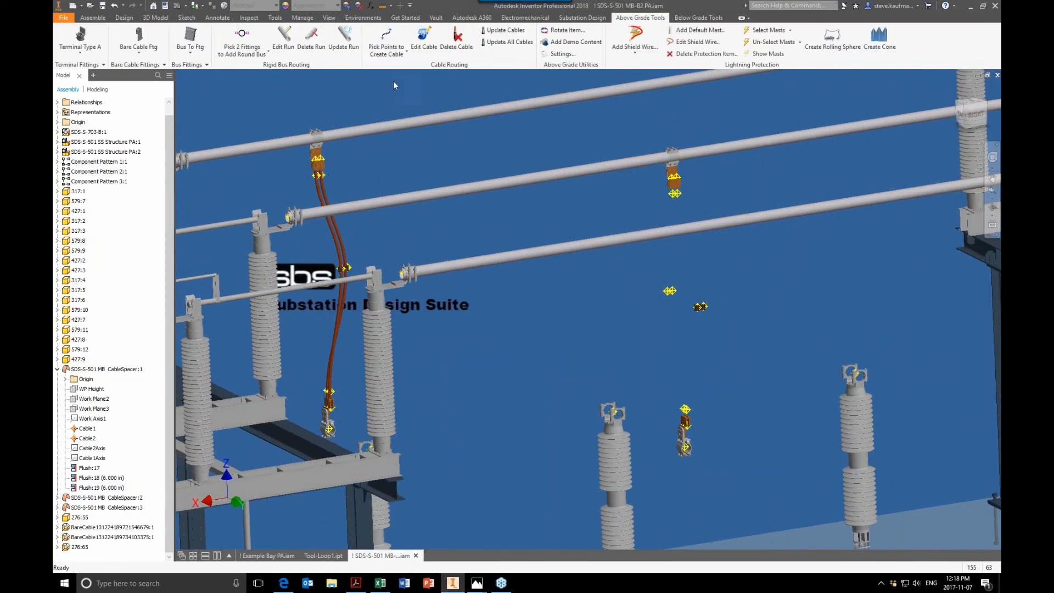
click(389, 58)
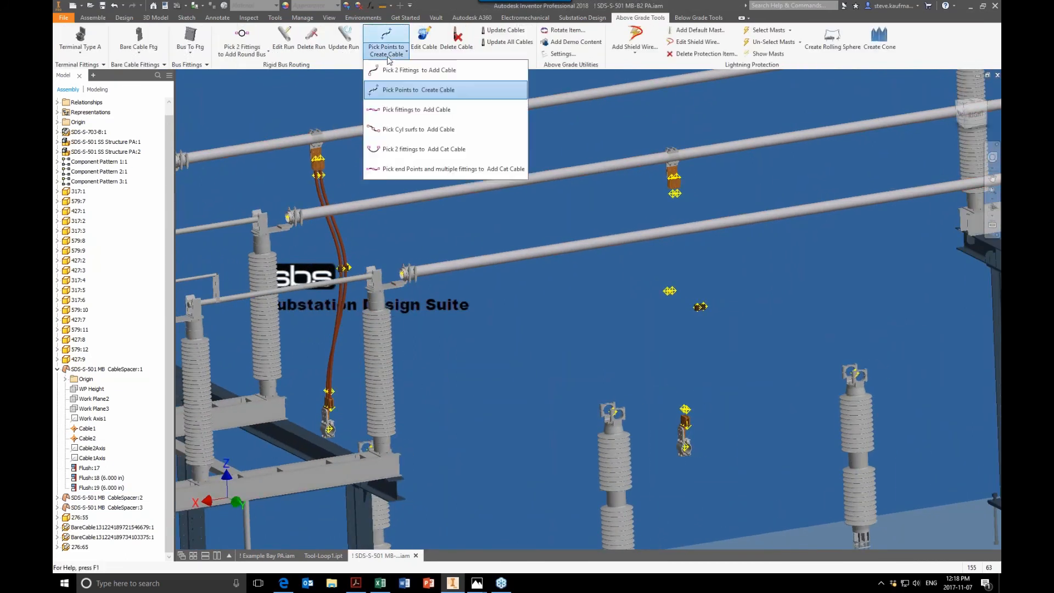
click(399, 110)
click(674, 178)
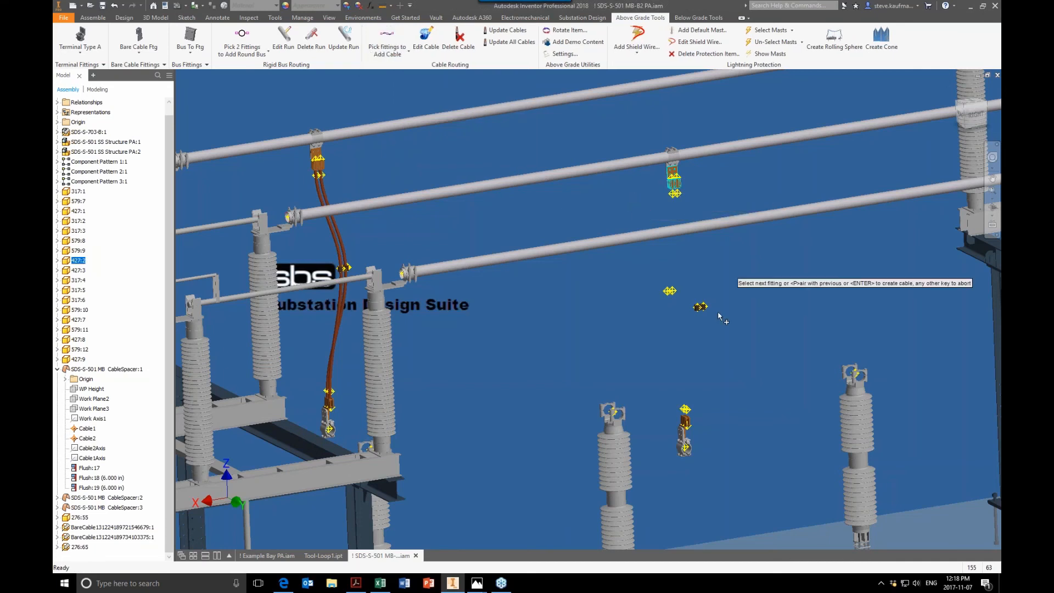
click(669, 294)
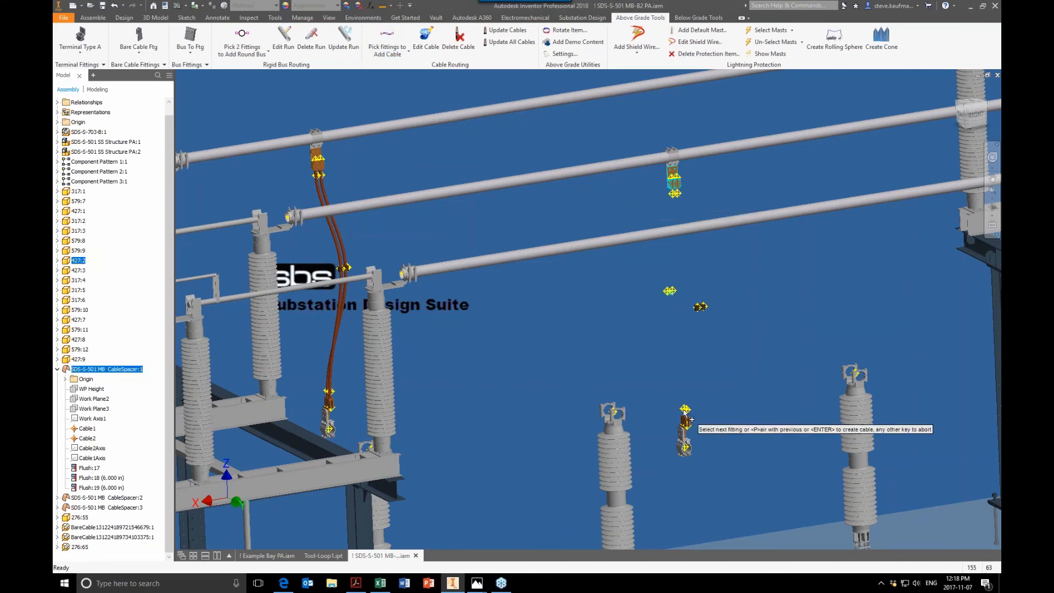
shift+middle_drag(686, 416, 733, 412)
click(735, 413)
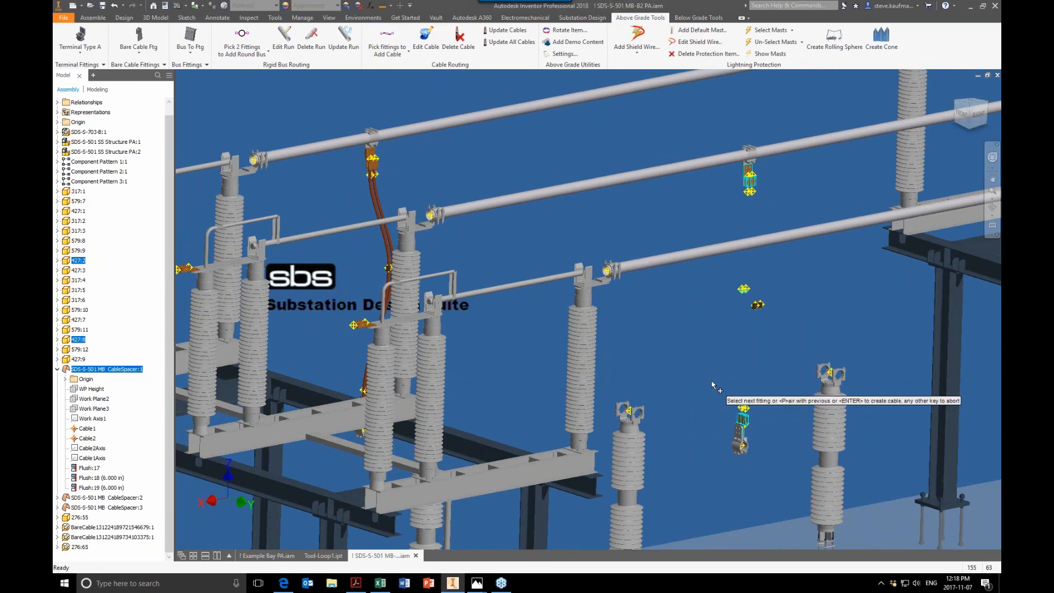
key(Return)
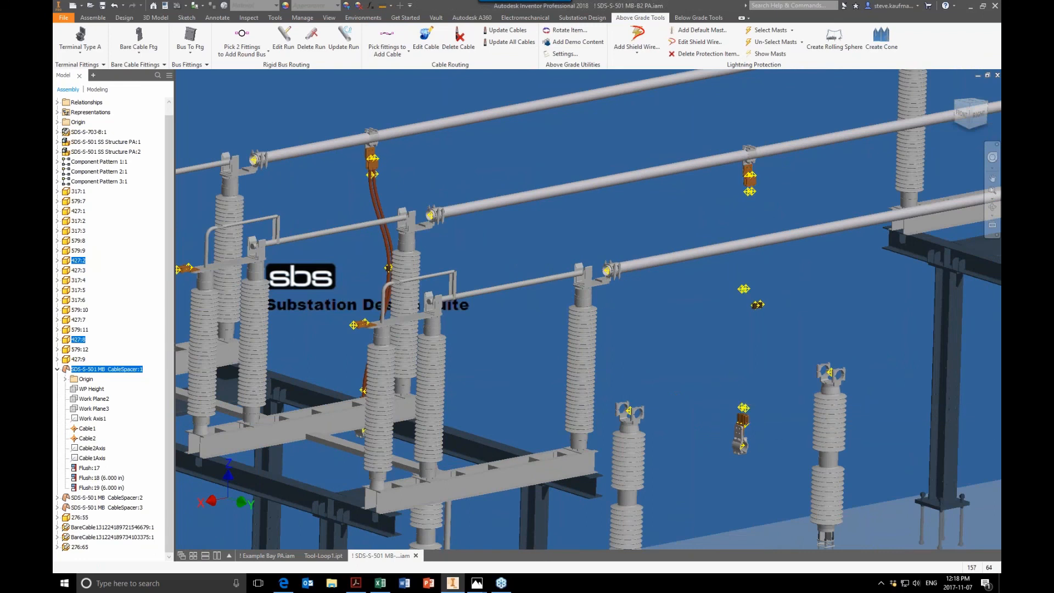
Step: Add another cable through the upper fitting, the cable spacer and the lower fitting
scroll(588, 310, up, 5)
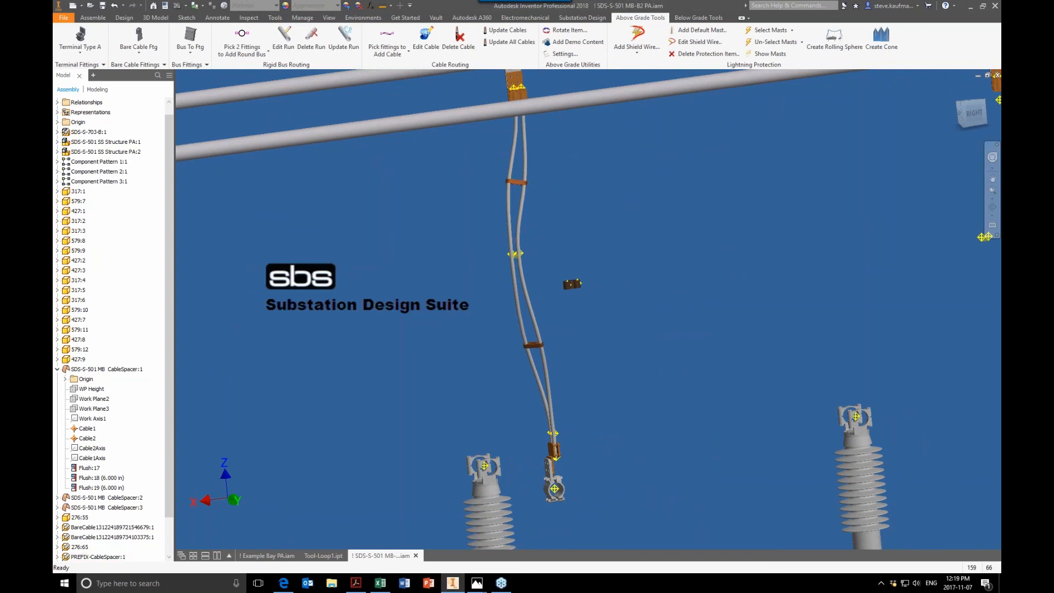
scroll(583, 240, down, 5)
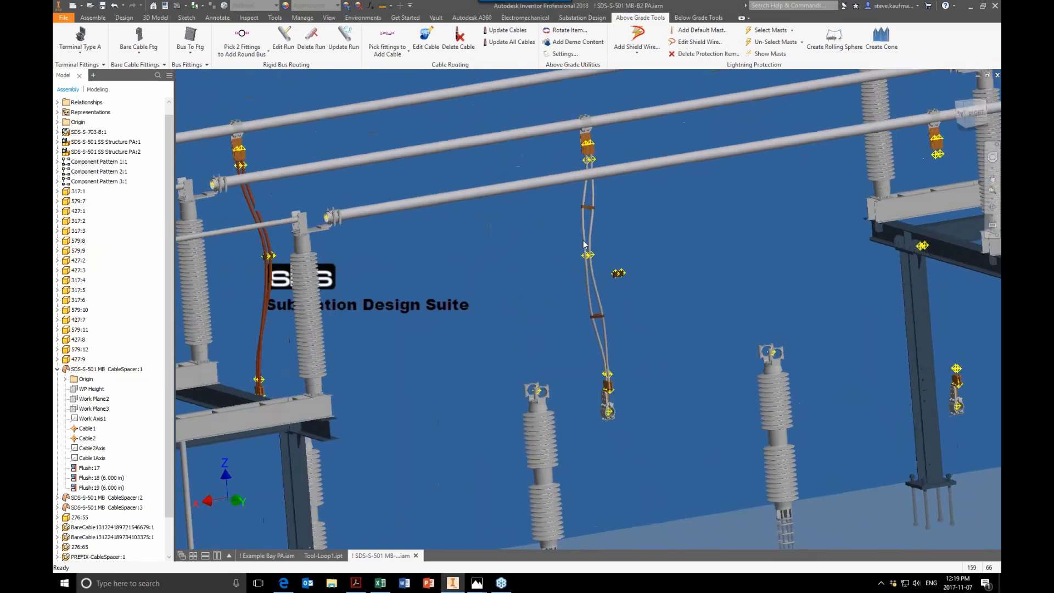
scroll(583, 242, up, 2)
shift+middle_drag(584, 243, 621, 253)
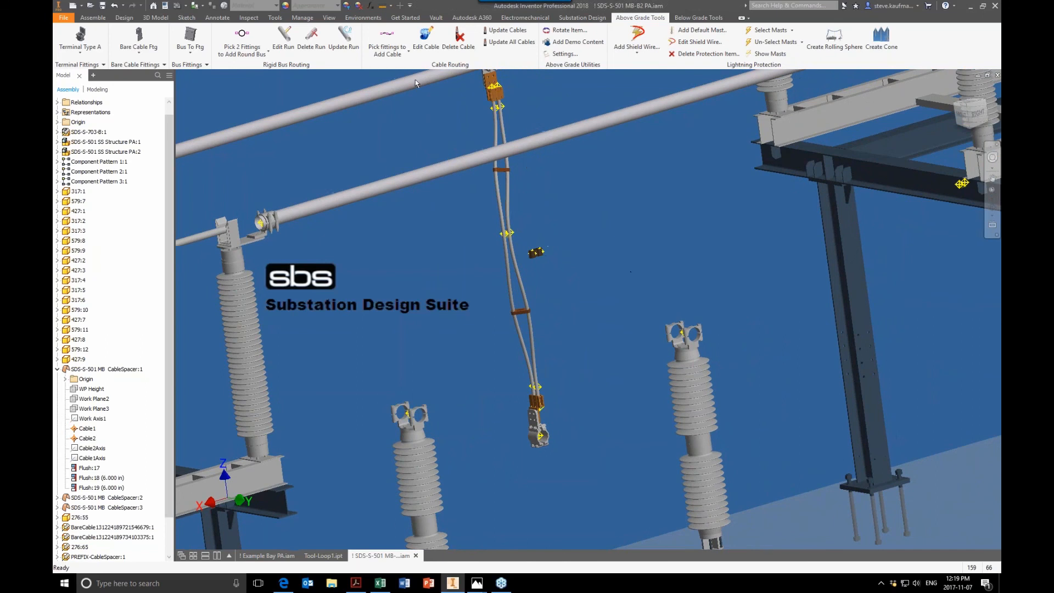
click(389, 37)
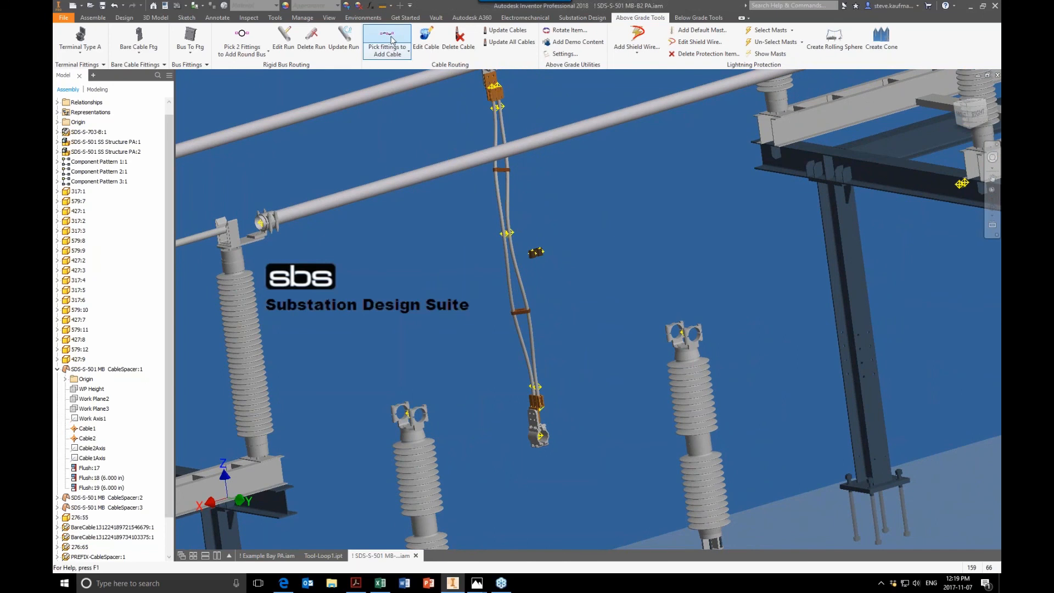
click(503, 98)
click(536, 252)
click(543, 404)
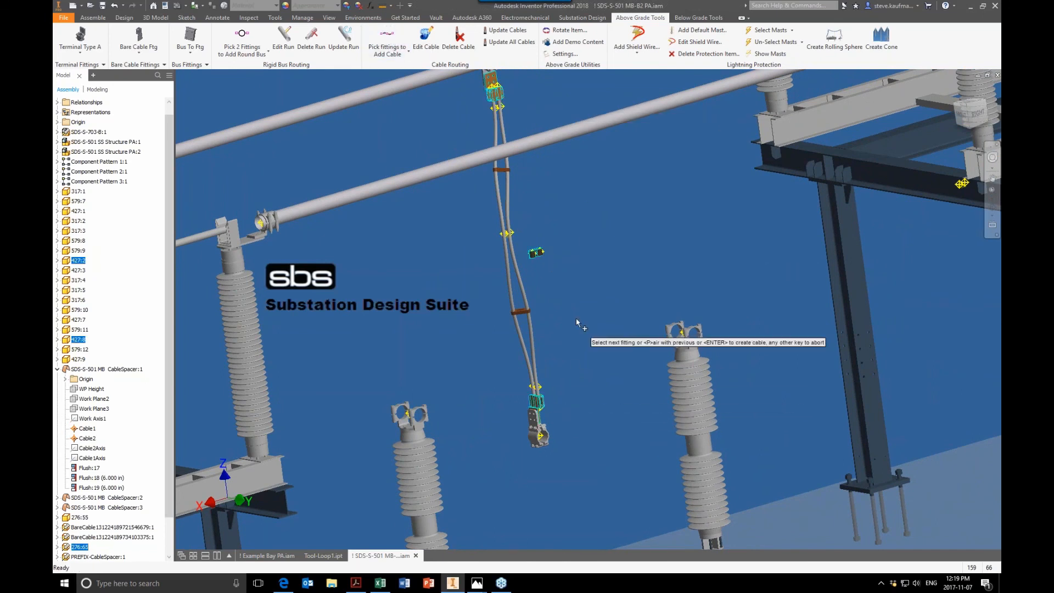
key(Return)
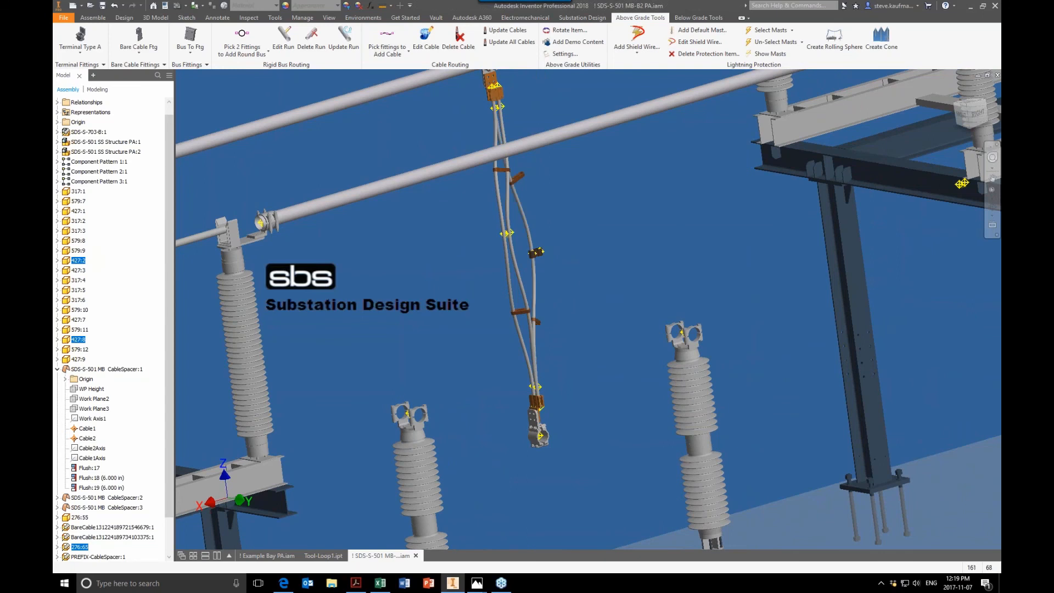
Step: Delete the newly added duplicate cable
shift+middle_drag(541, 307, 610, 313)
shift+middle_drag(541, 137, 470, 120)
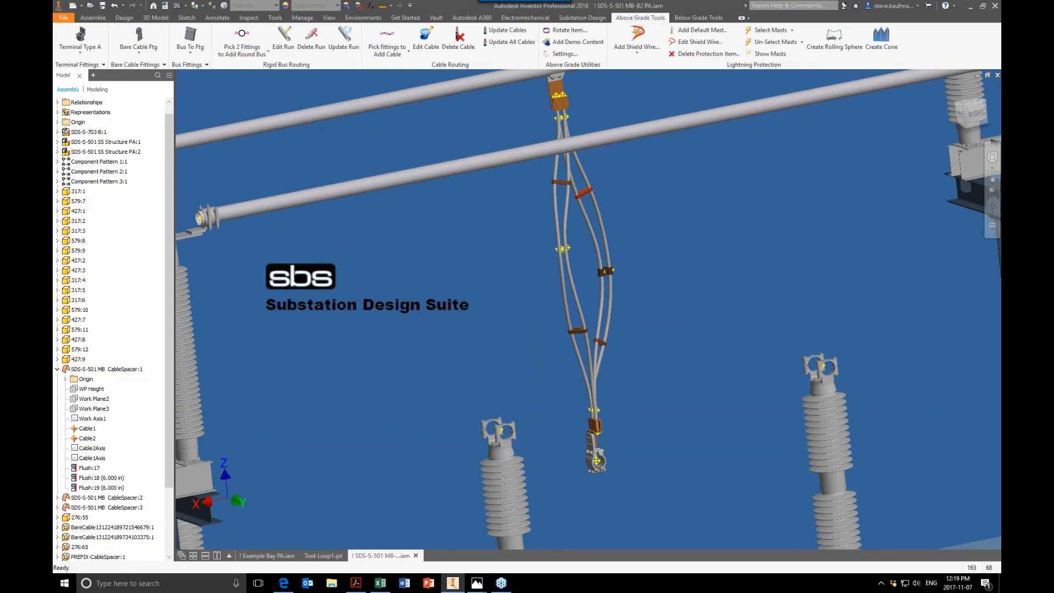
mouse_move(583, 193)
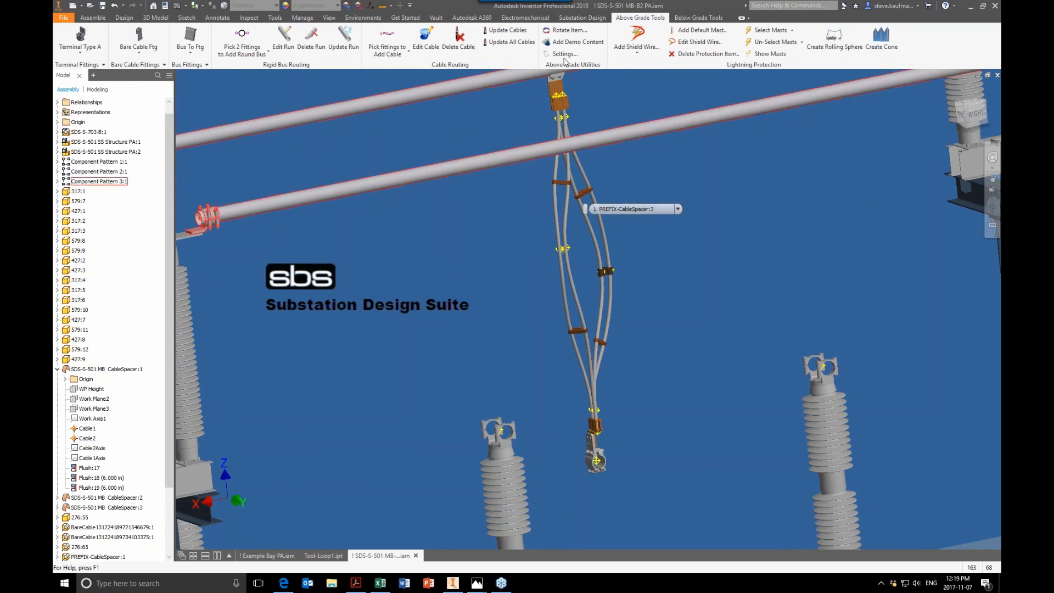
click(459, 38)
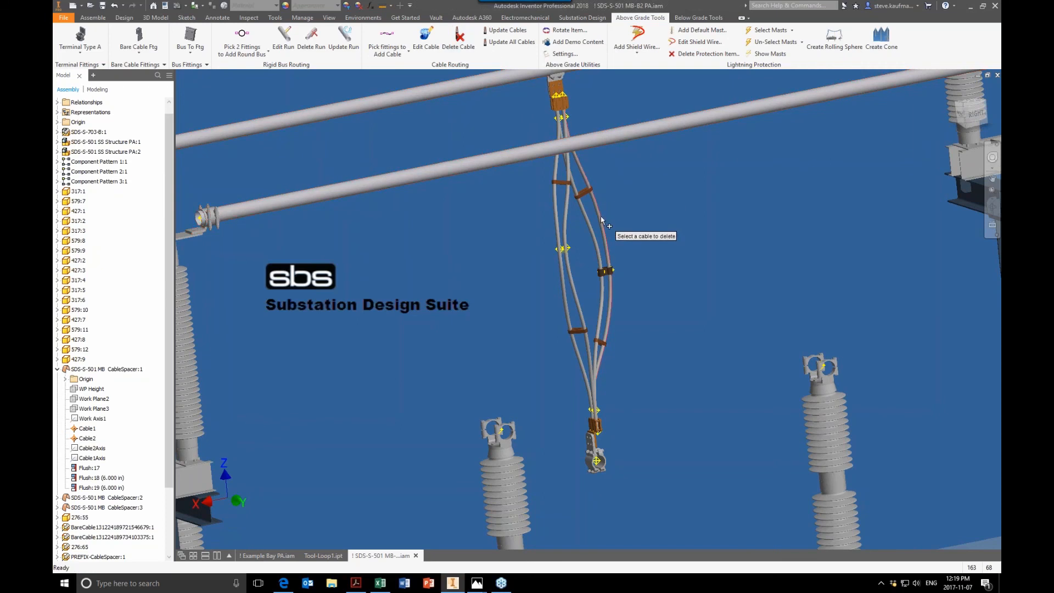
click(604, 235)
Step: Open the Above Ground Settings, review the Dual Cables spacing options, and save the settings
click(560, 54)
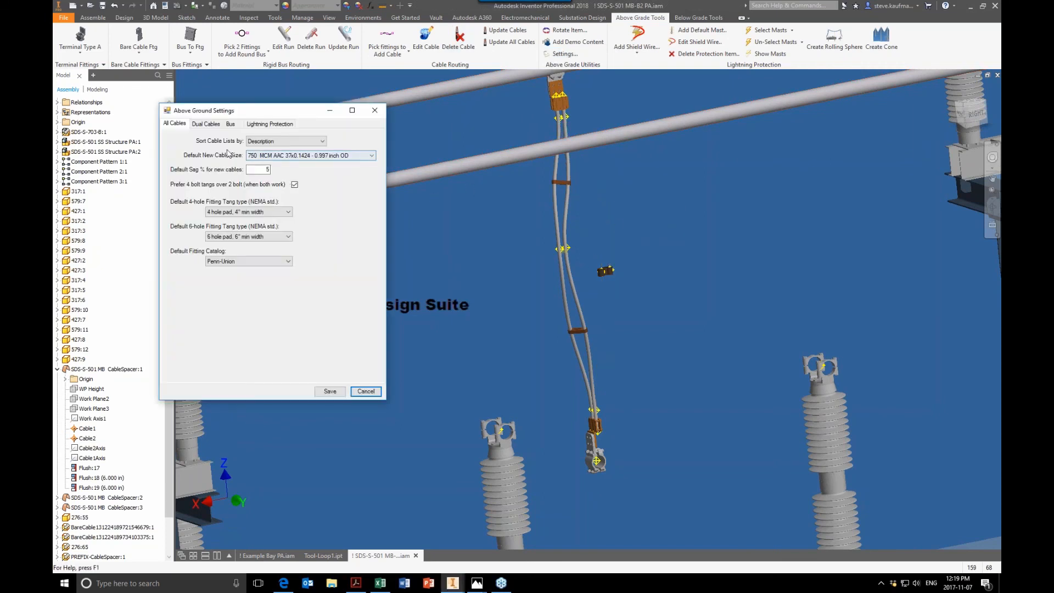
click(207, 124)
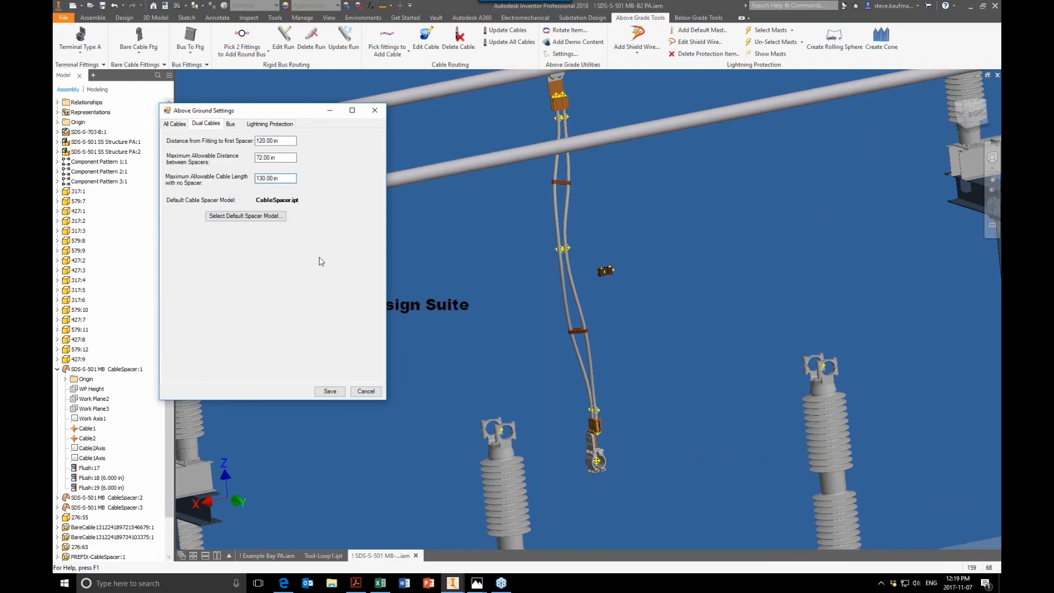
click(327, 393)
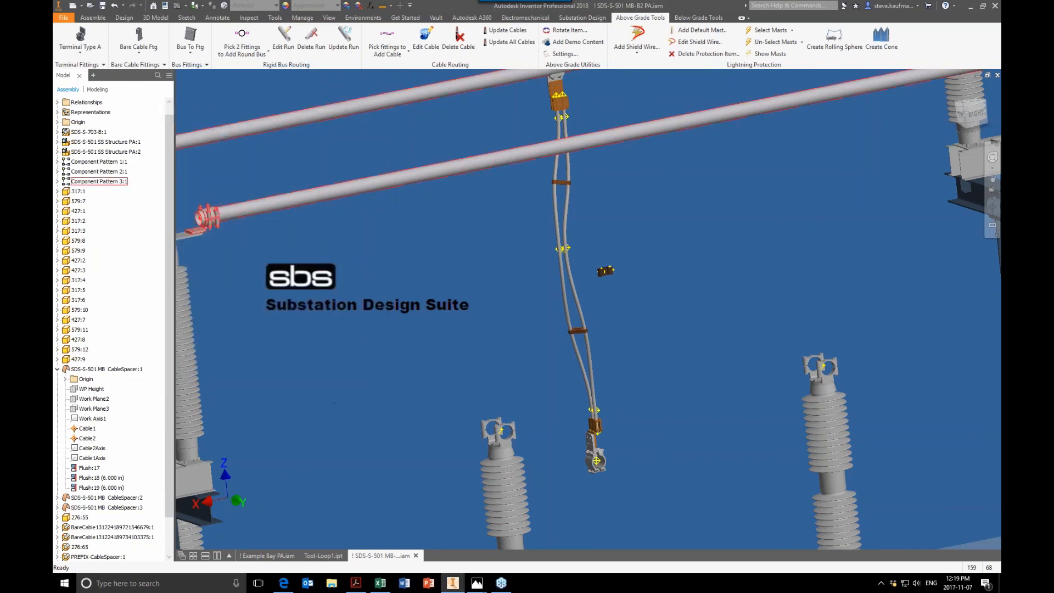
Step: Route a cable again from the upper fitting through the cable spacer to the lower fitting
click(387, 37)
click(558, 99)
click(606, 270)
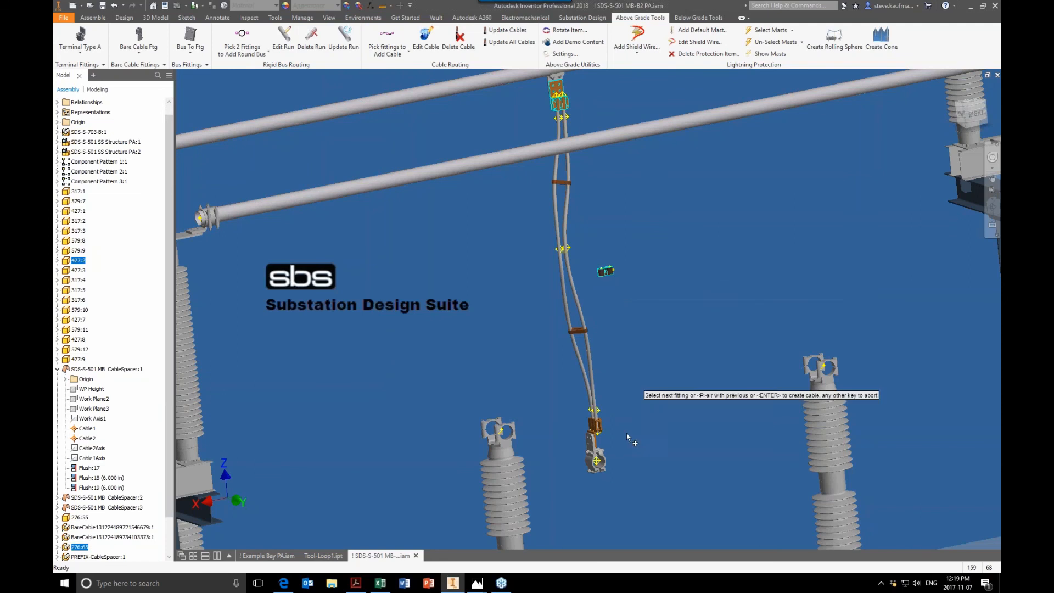
click(599, 428)
key(Return)
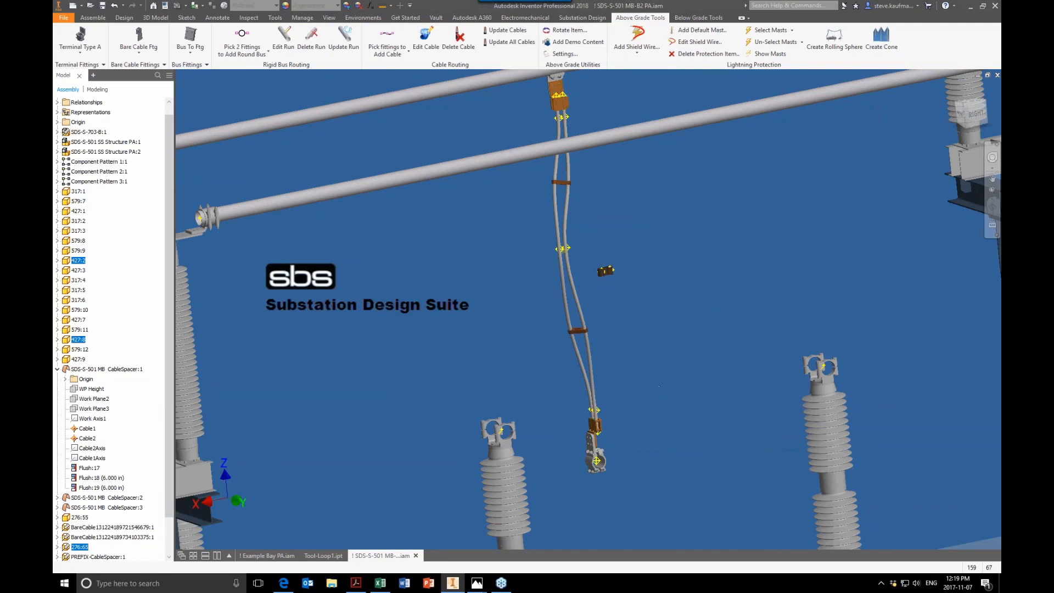
Step: Examine the routed dual cables and spacers between the structures
shift+middle_drag(599, 330, 556, 325)
scroll(571, 321, up, 2)
scroll(589, 310, up, 1)
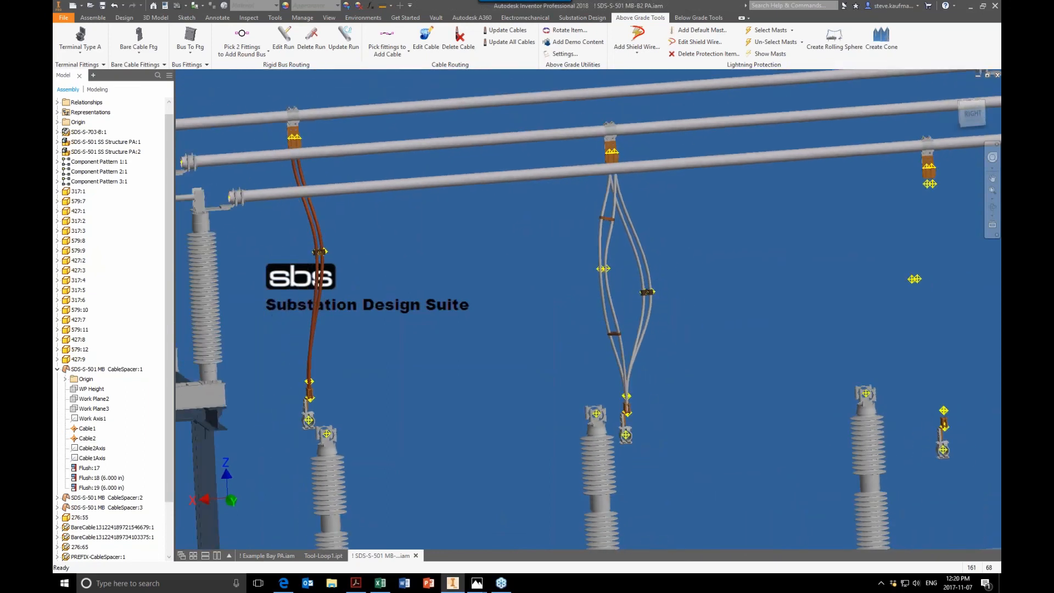
scroll(588, 310, up, 4)
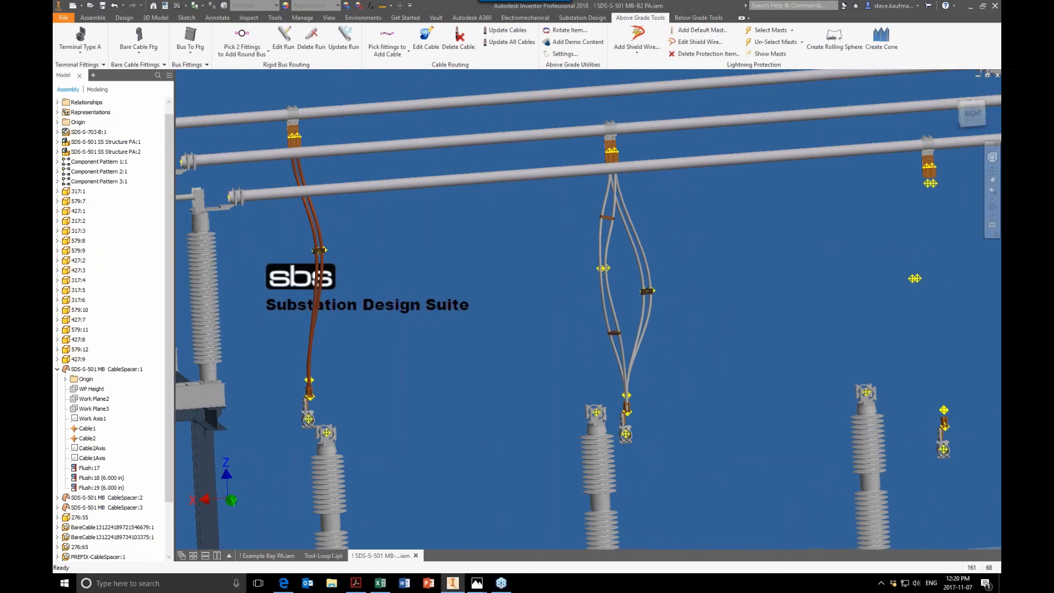
middle_drag(574, 297, 632, 313)
scroll(779, 274, up, 1)
scroll(766, 273, down, 4)
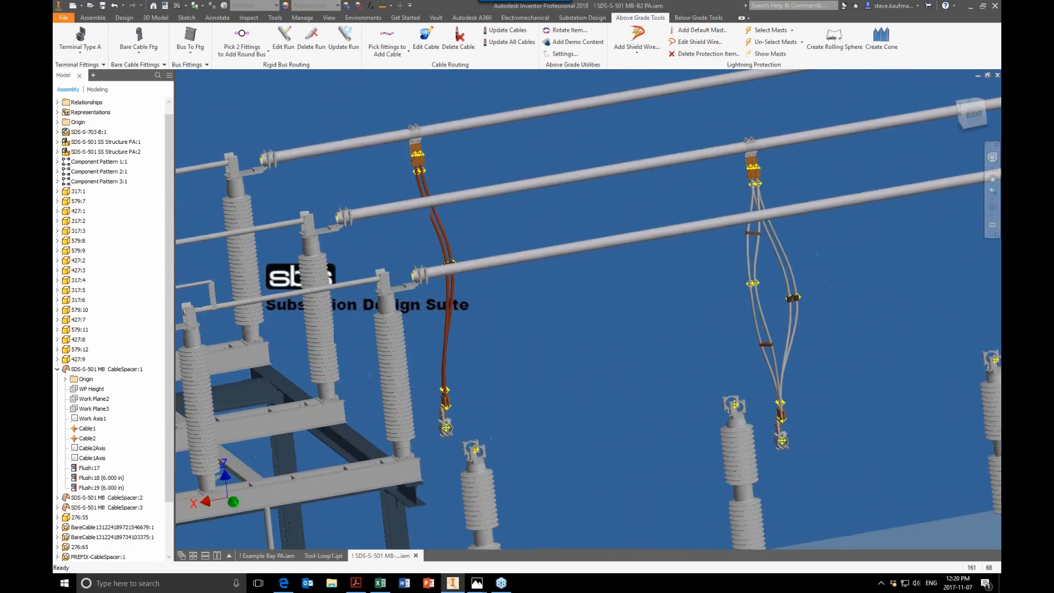
Step: Switch to the Photos app and view the 138-69KV Substation.png image
drag(55, 51, 591, 82)
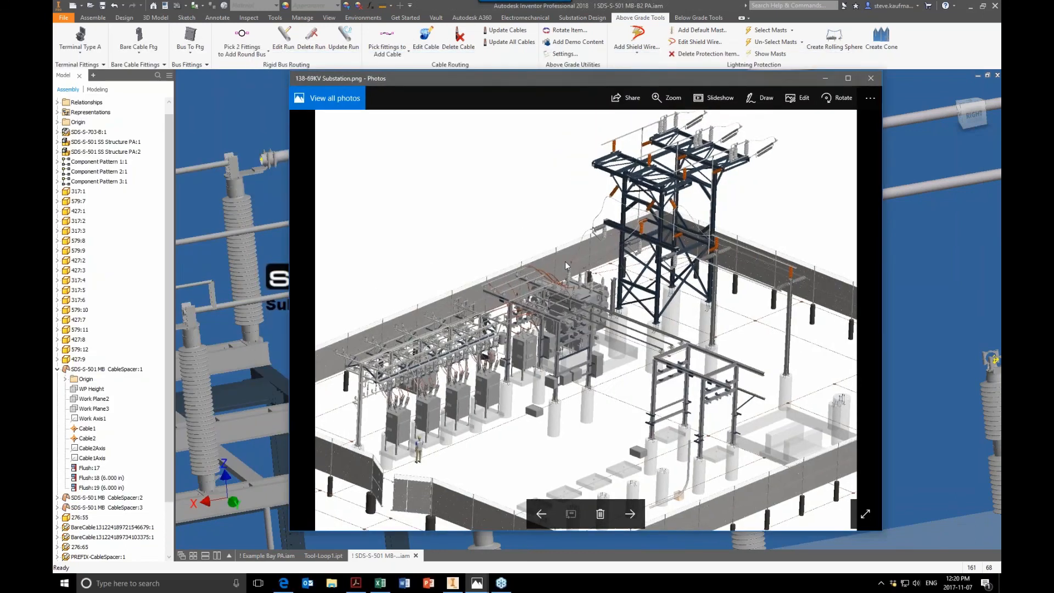
key(Right)
key(Left)
Step: Zoom into the substation image to examine its cable and bus runs, then return to the model
click(680, 103)
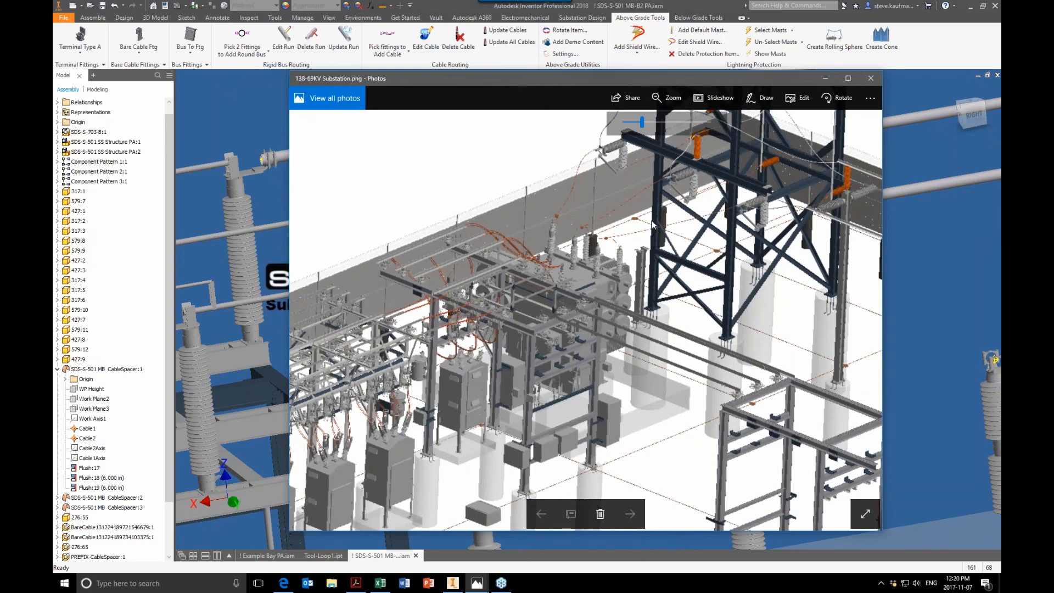
click(669, 102)
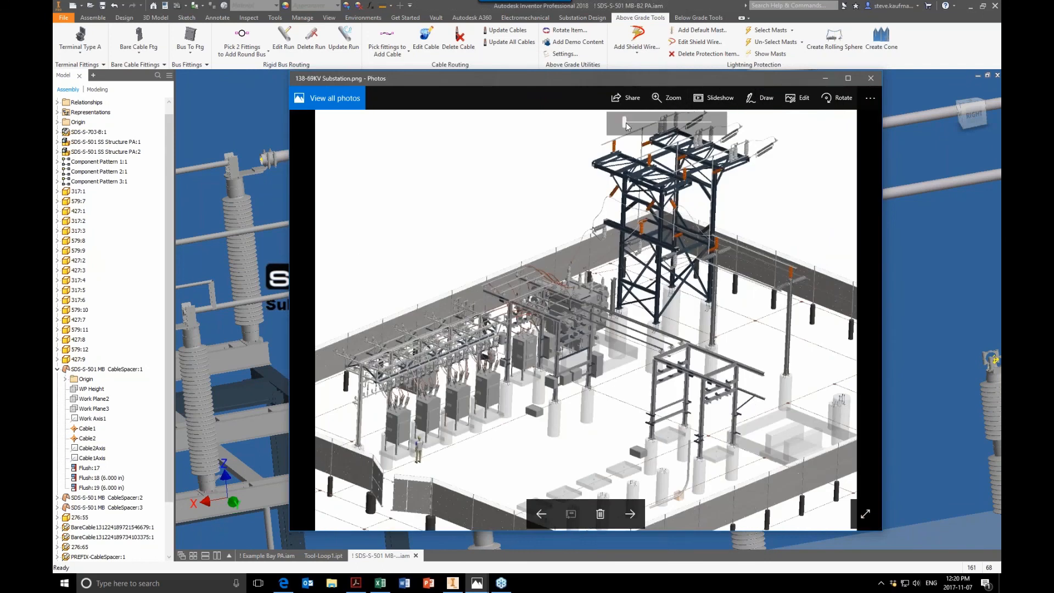
drag(628, 127, 651, 131)
scroll(661, 130, up, 2)
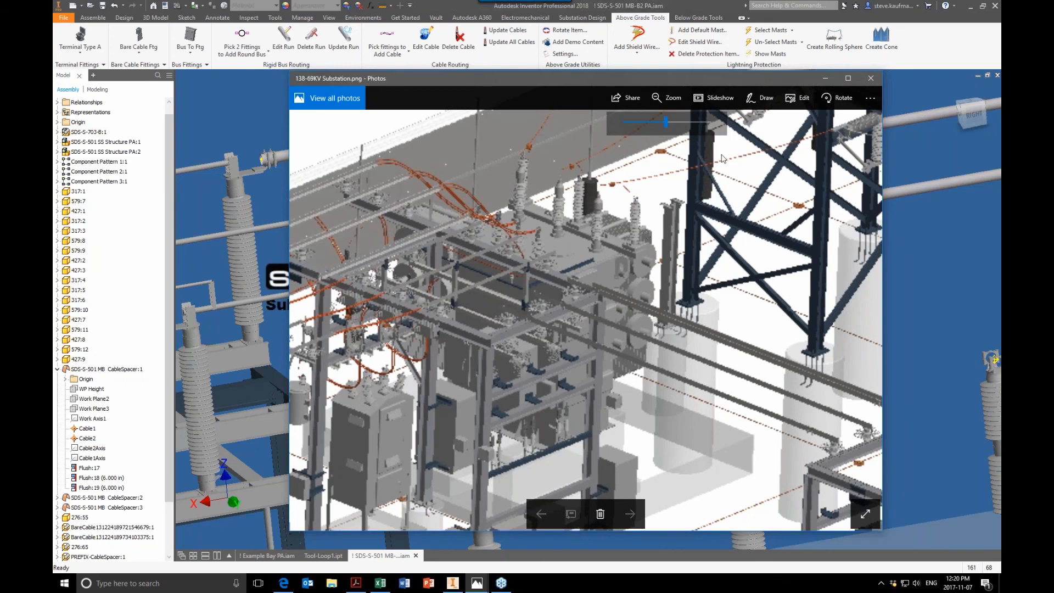
drag(653, 81, 54, 75)
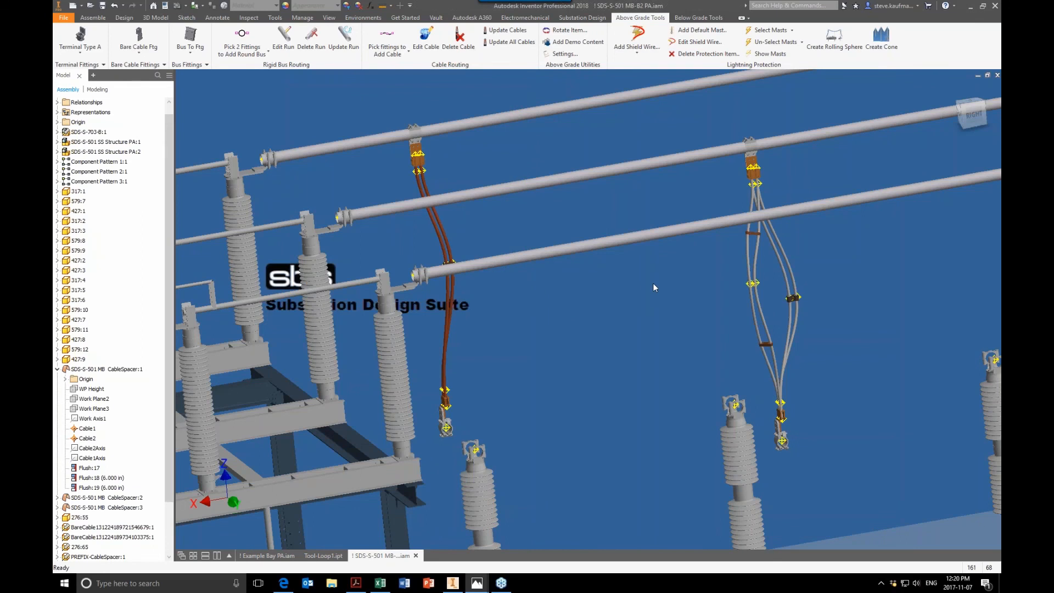
Step: Switch to the Example Bay assembly and inspect the floating bus tool next to the insulator
click(671, 301)
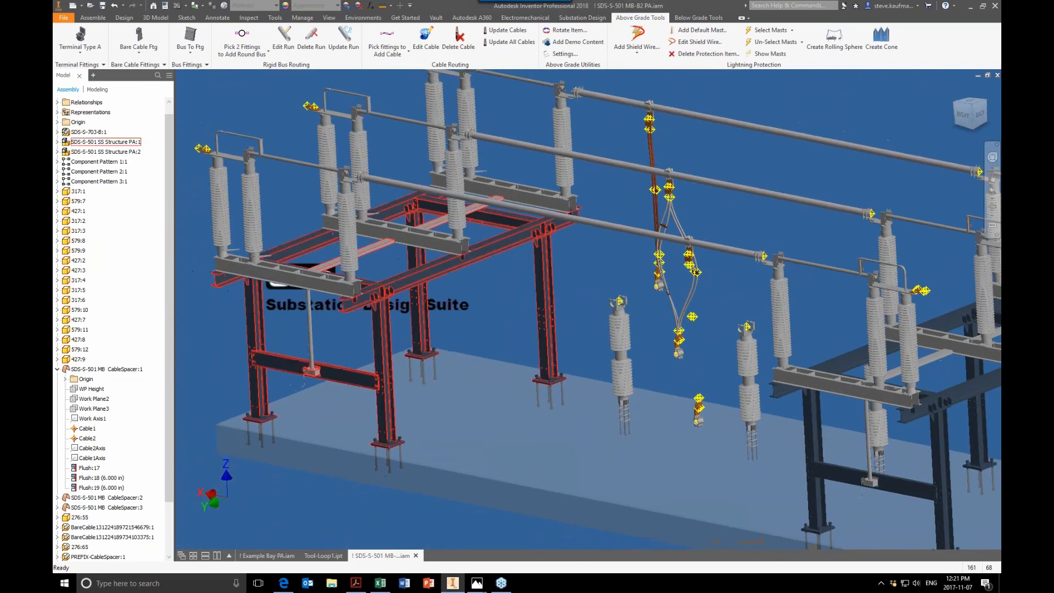
click(266, 556)
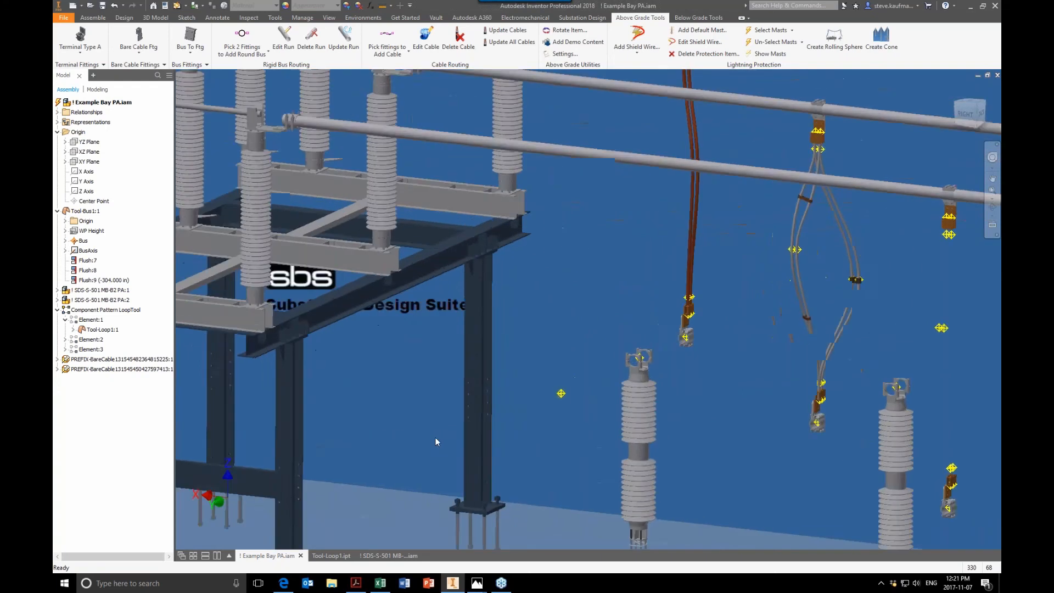
click(512, 299)
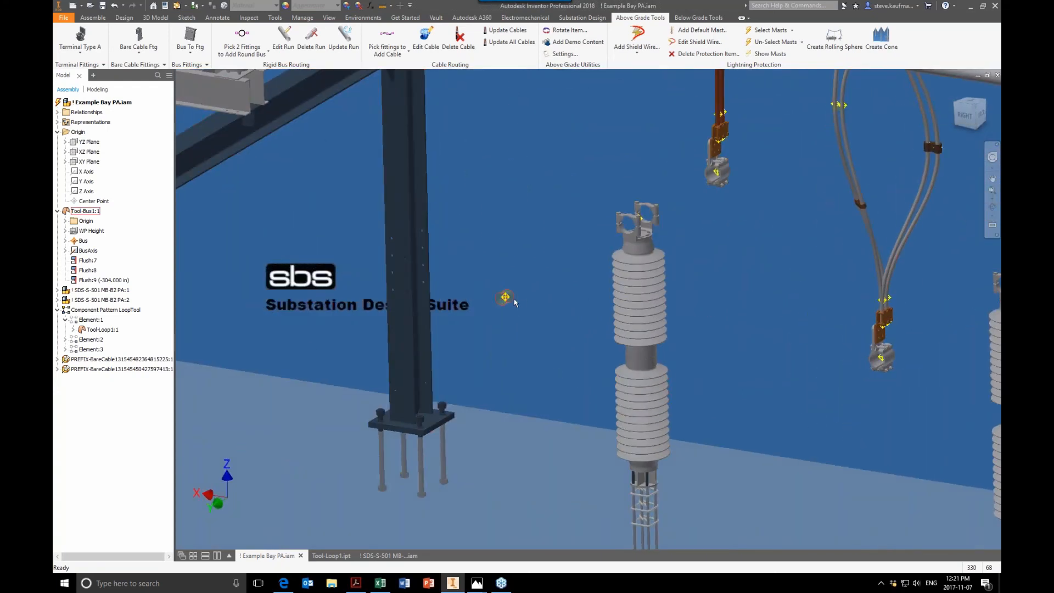
scroll(514, 298, up, 5)
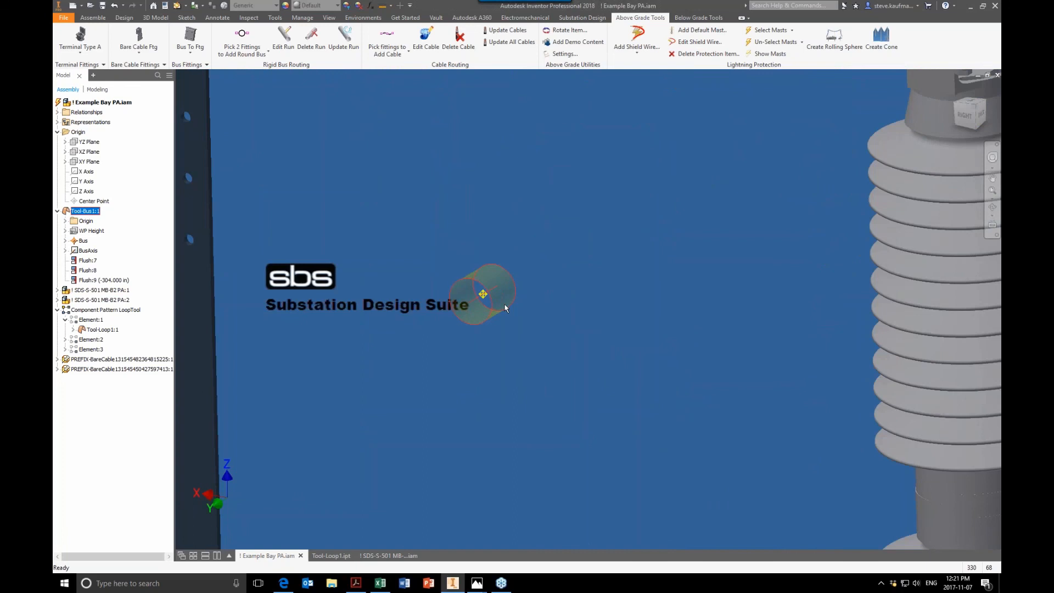
click(519, 336)
scroll(519, 337, down, 3)
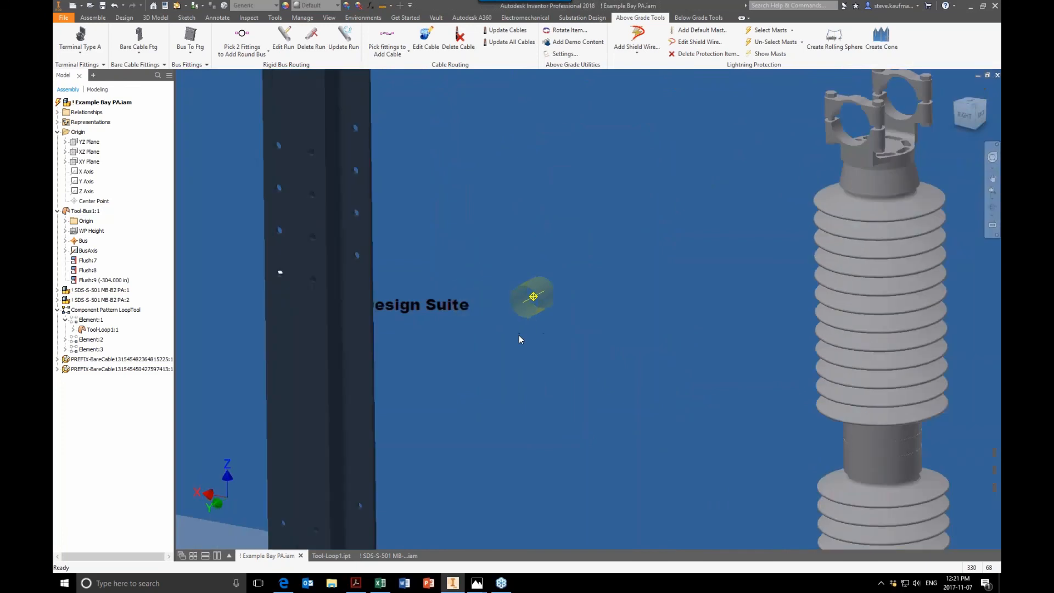
scroll(519, 336, down, 4)
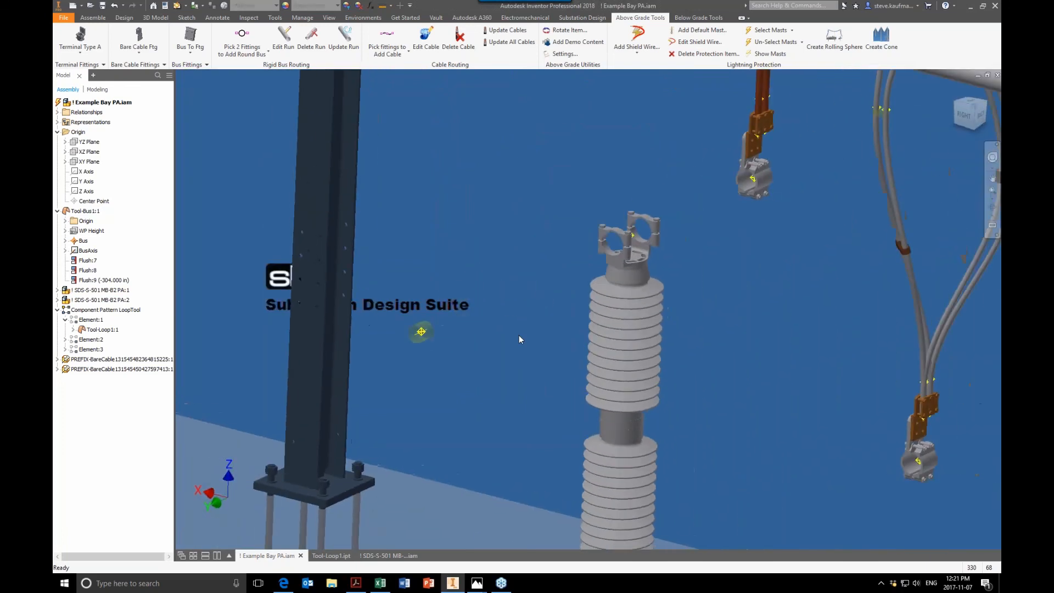
scroll(519, 339, down, 1)
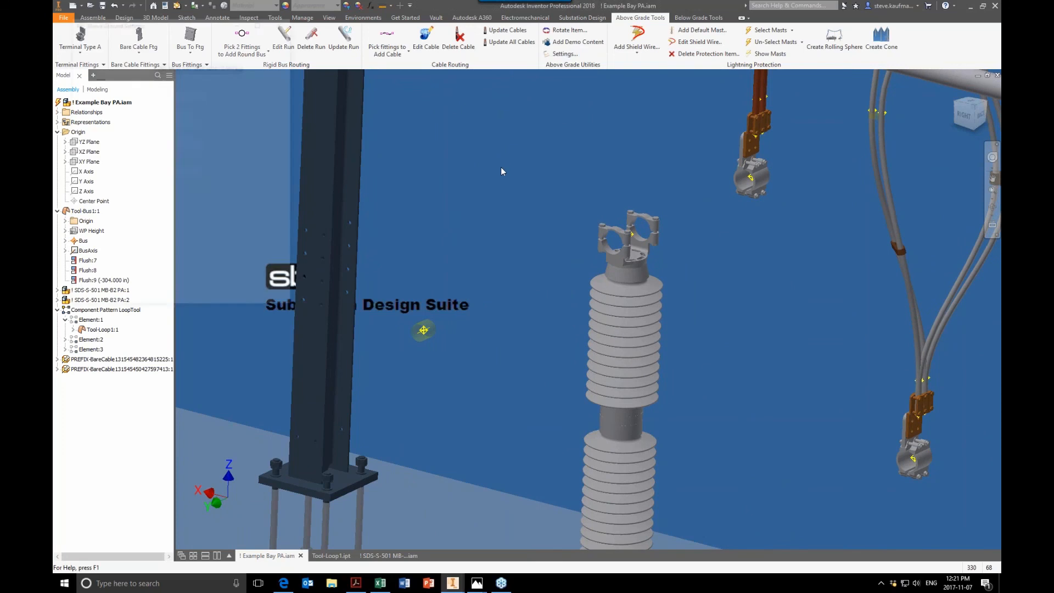
Step: In the Above Ground Settings, set the default round bus to AL 4" Sch 40 Round Bus
click(141, 35)
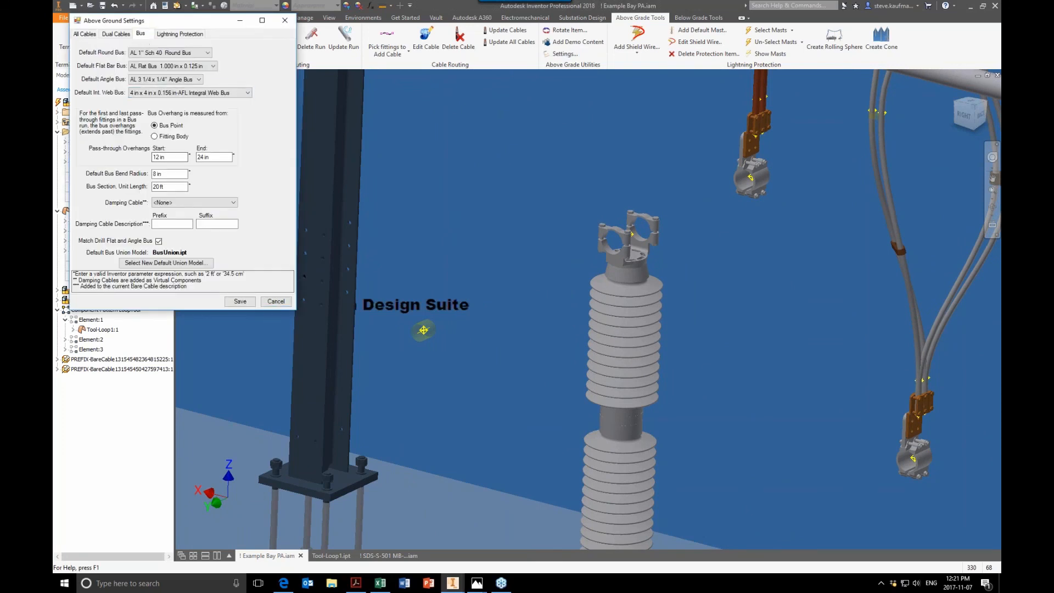
click(225, 157)
click(179, 54)
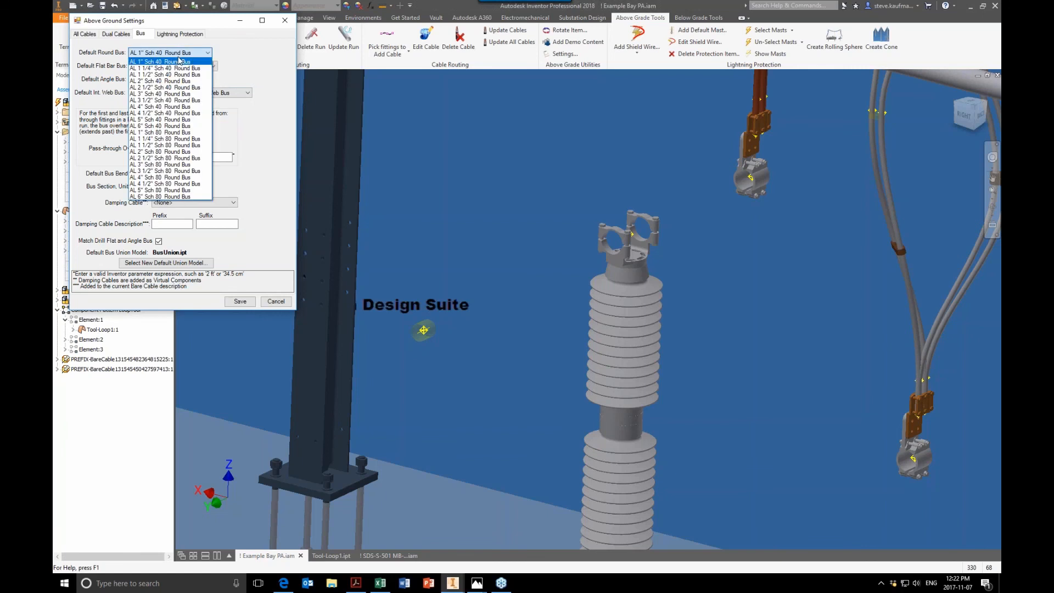
click(180, 107)
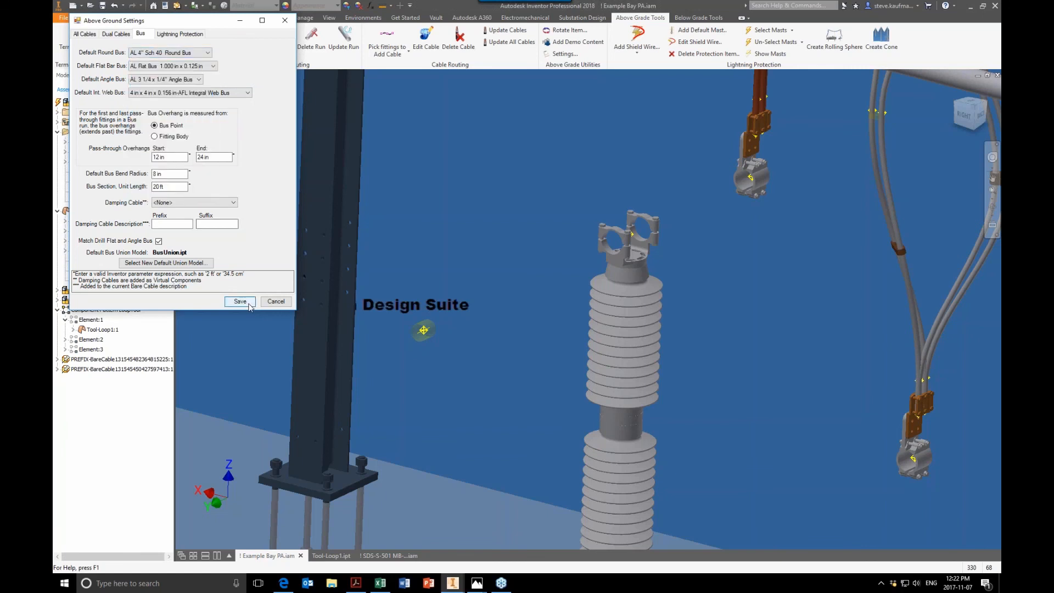
Step: Measure the radius of the fitting hanging from the upper bus
click(383, 6)
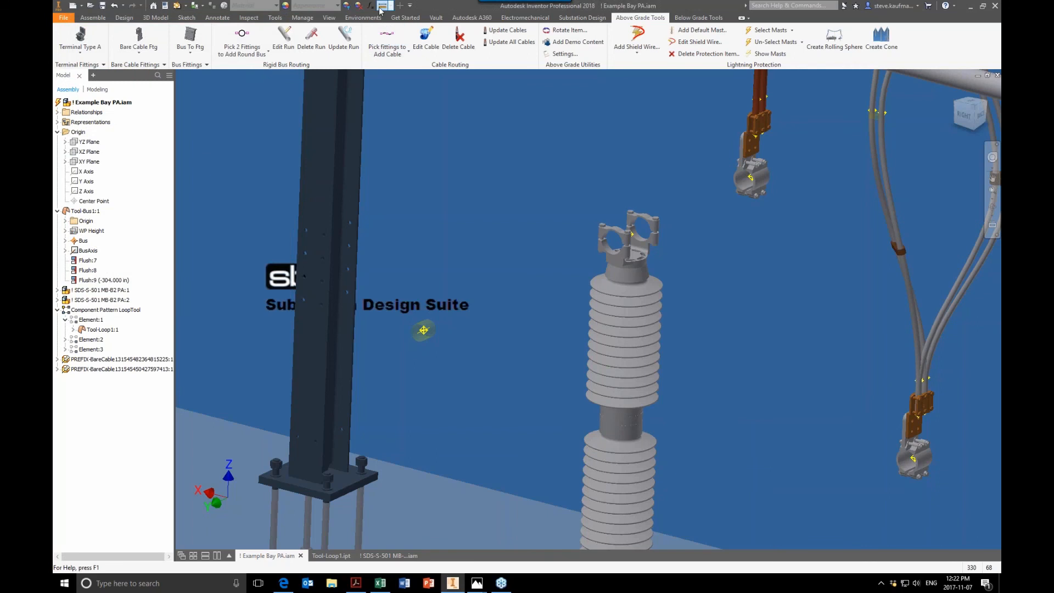
click(740, 183)
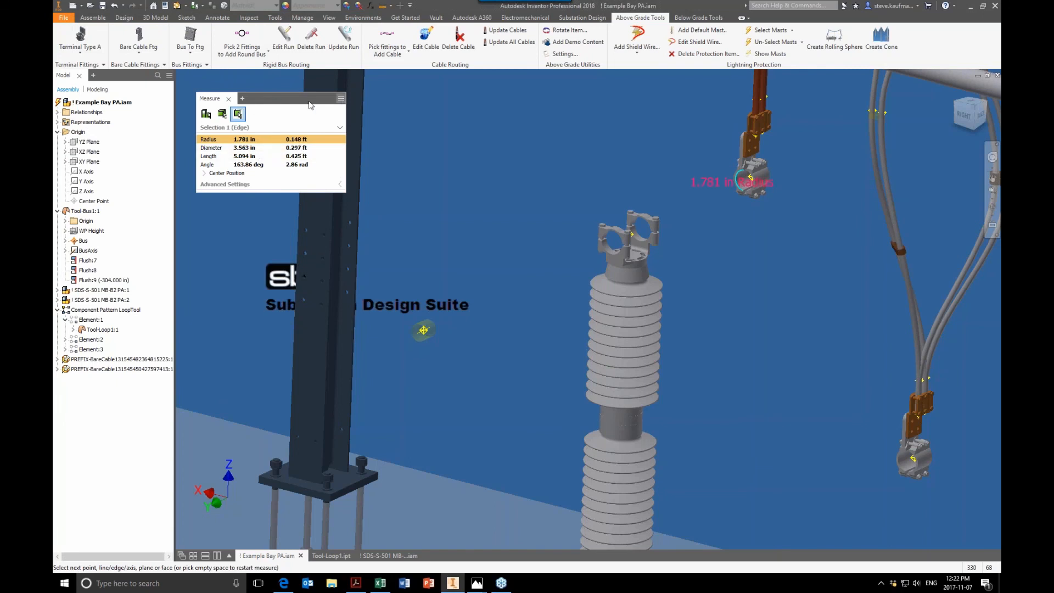
click(230, 98)
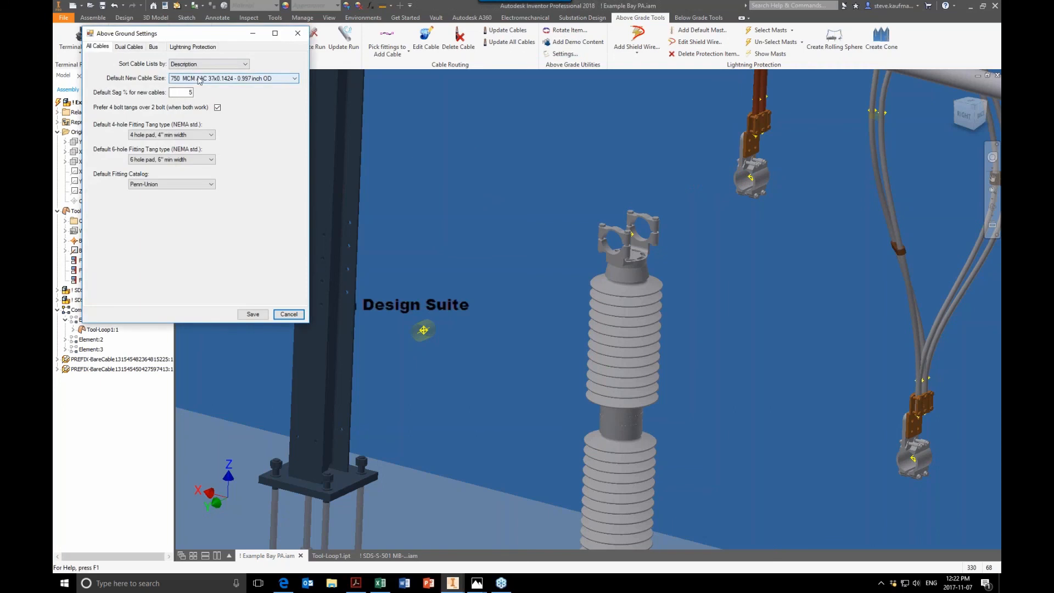
Step: Set the default round bus to AL 3 1/2" Sch 40 Round Bus in the Above Ground Settings and save
click(154, 47)
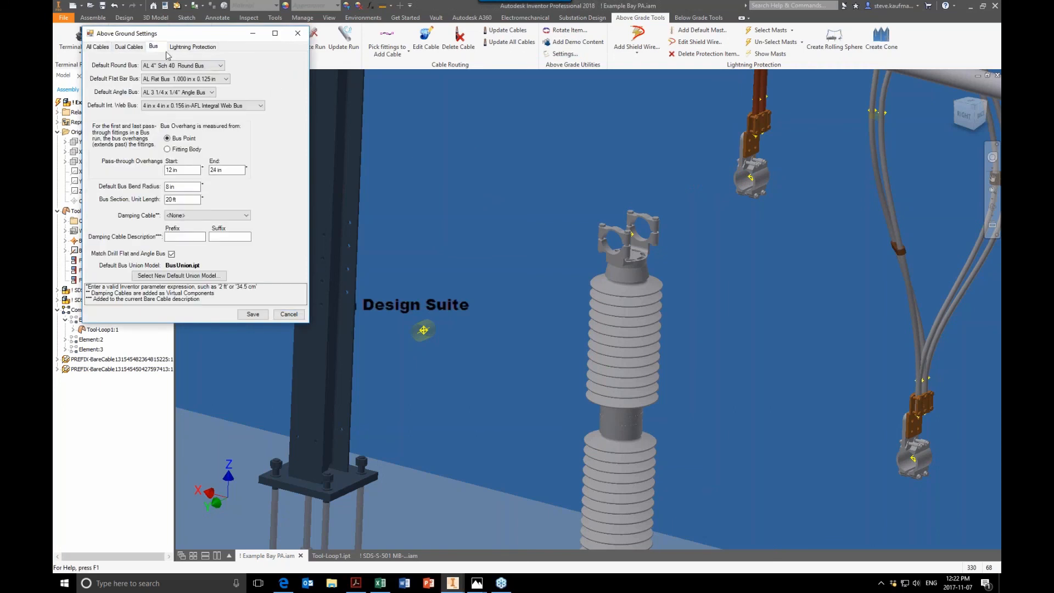
click(191, 66)
click(189, 114)
click(253, 314)
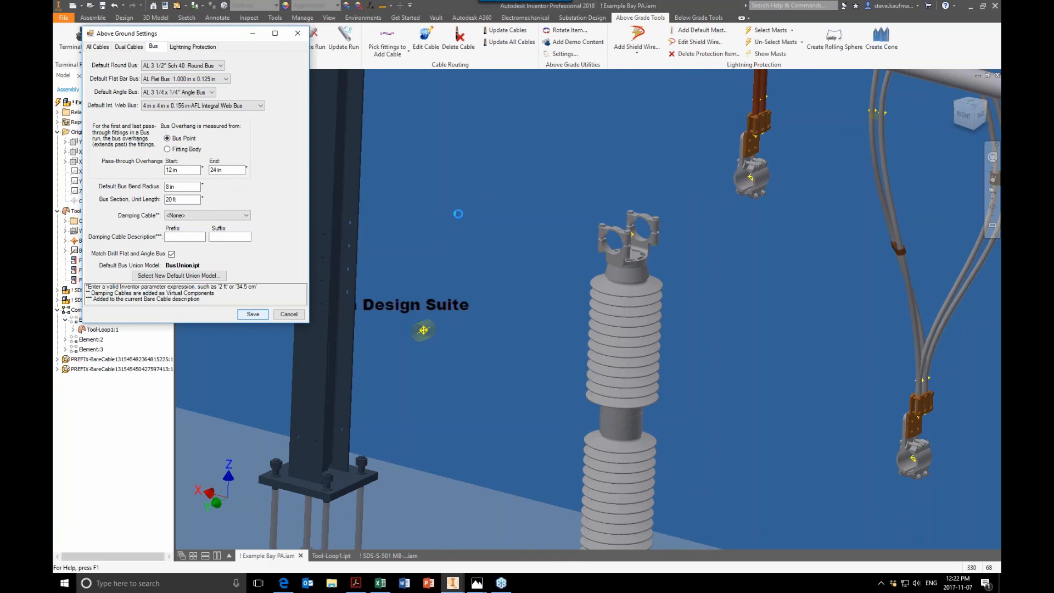
Step: Add a round bus from the fitting atop the insulator to the floating bus tool point
click(242, 41)
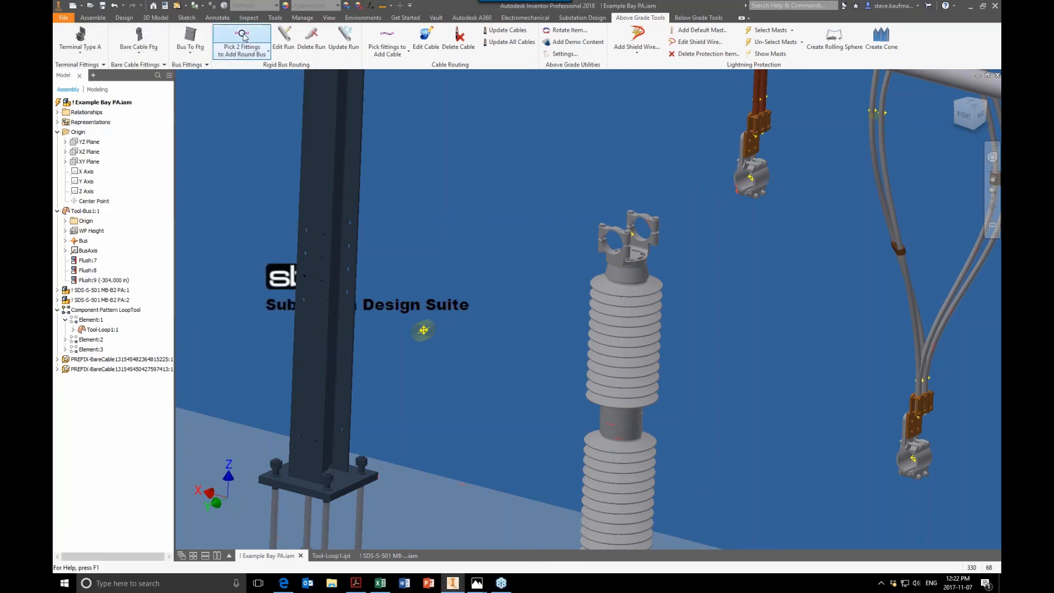
click(754, 190)
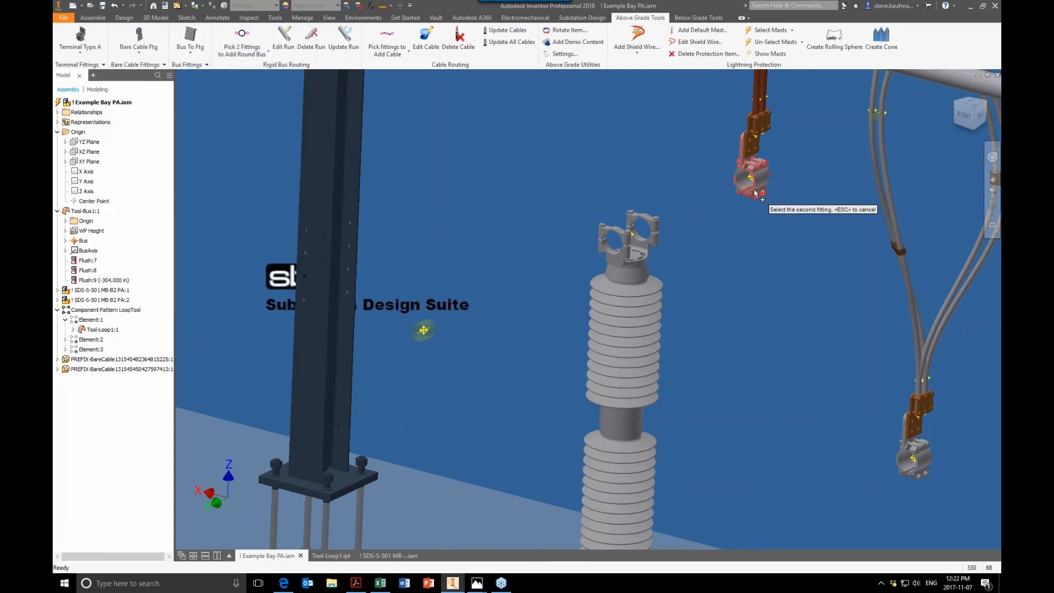
click(433, 332)
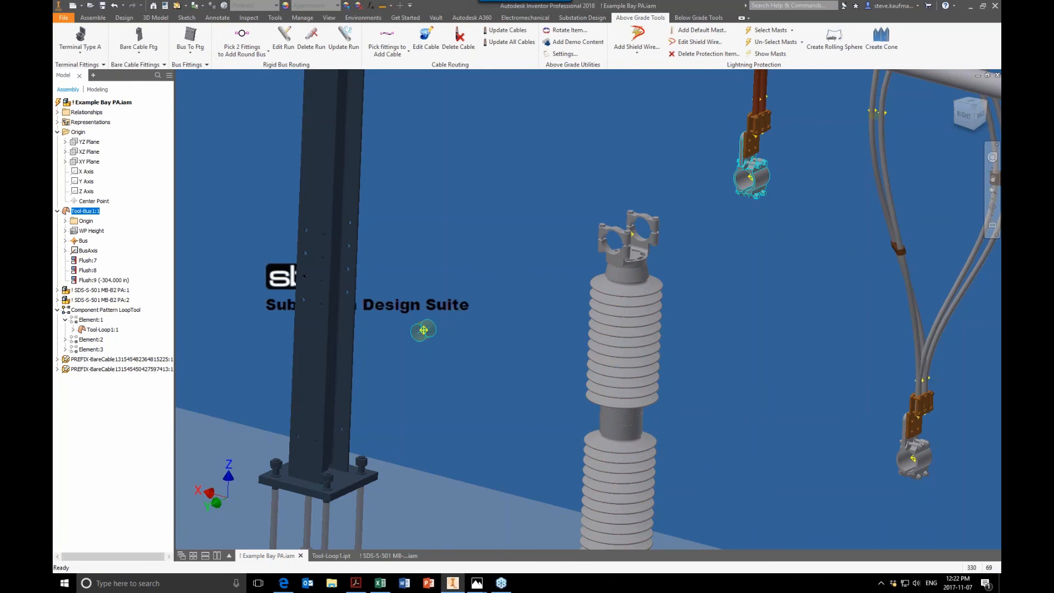
shift+middle_drag(504, 239, 500, 219)
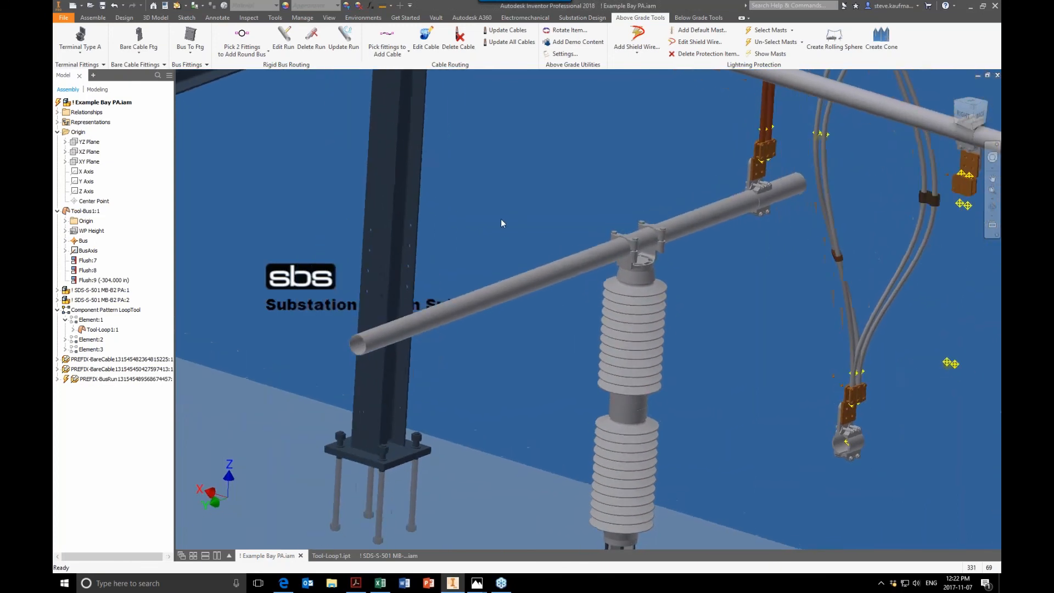
Step: Reopen the Above Ground Settings, review the Bus options, and save them
click(562, 53)
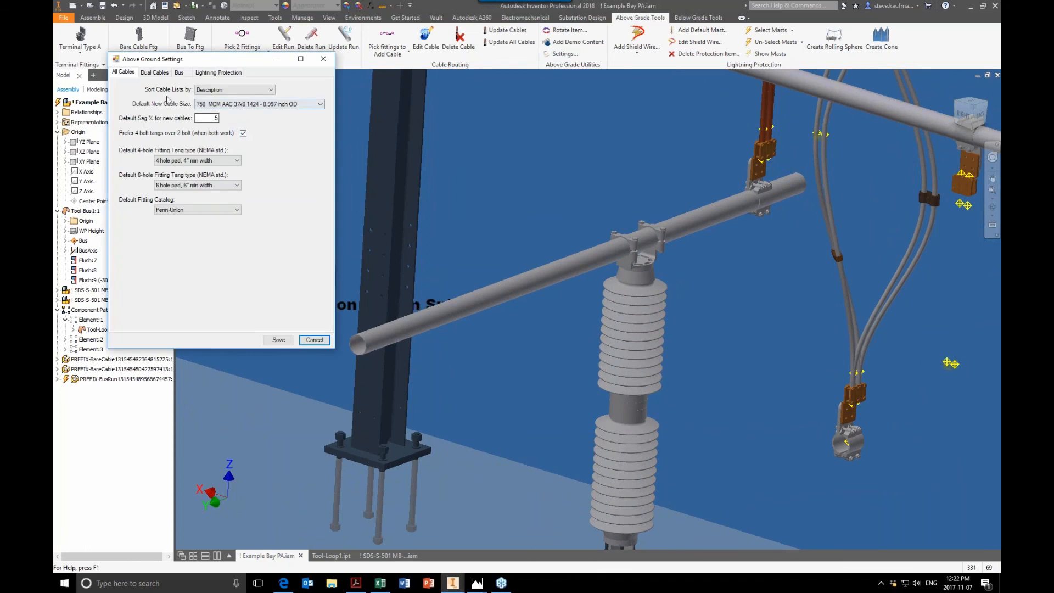
click(178, 73)
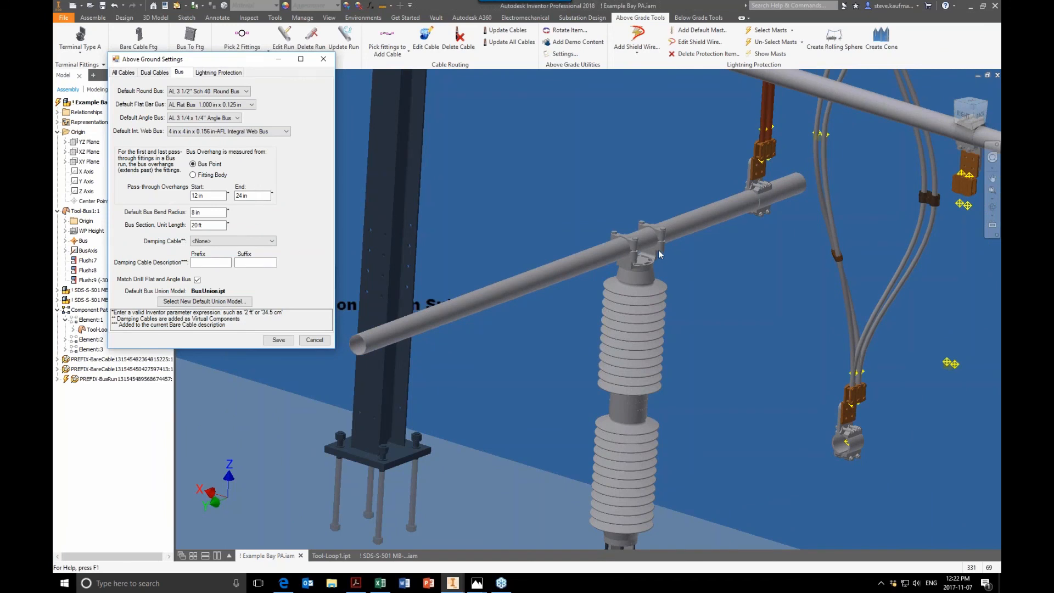
click(280, 341)
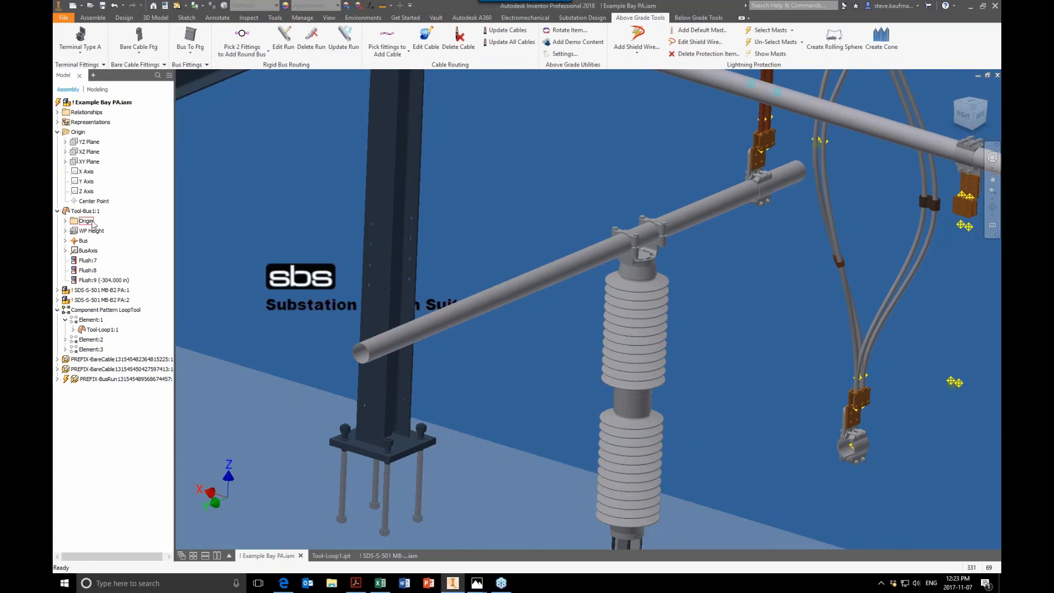
Step: Open the Tool-Bus part to inspect its origin planes, bus point and bus axis, then return to the Example Bay assembly
right_click(87, 211)
click(107, 239)
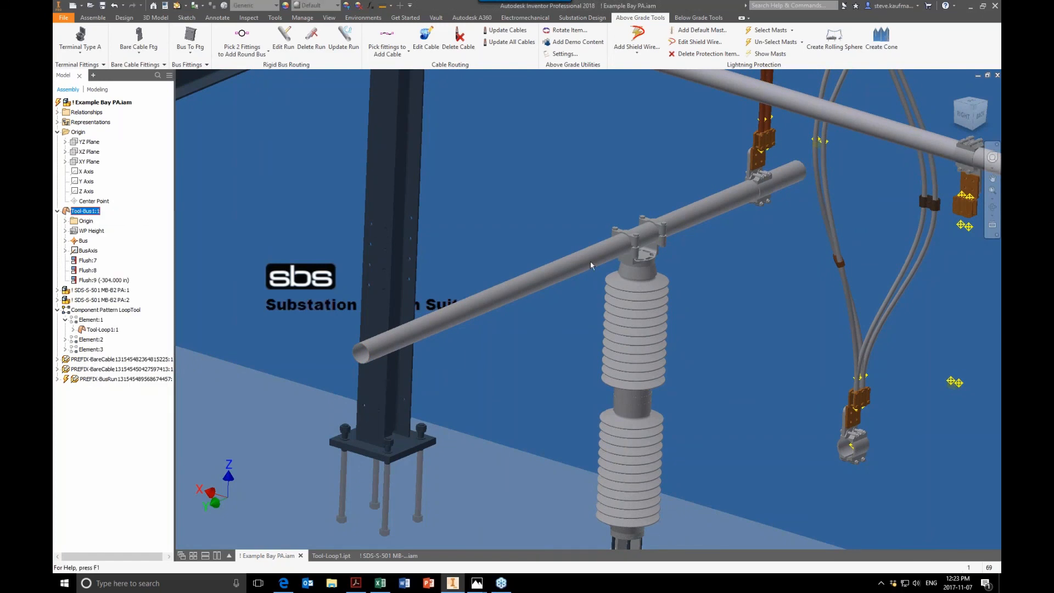
scroll(731, 335, down, 4)
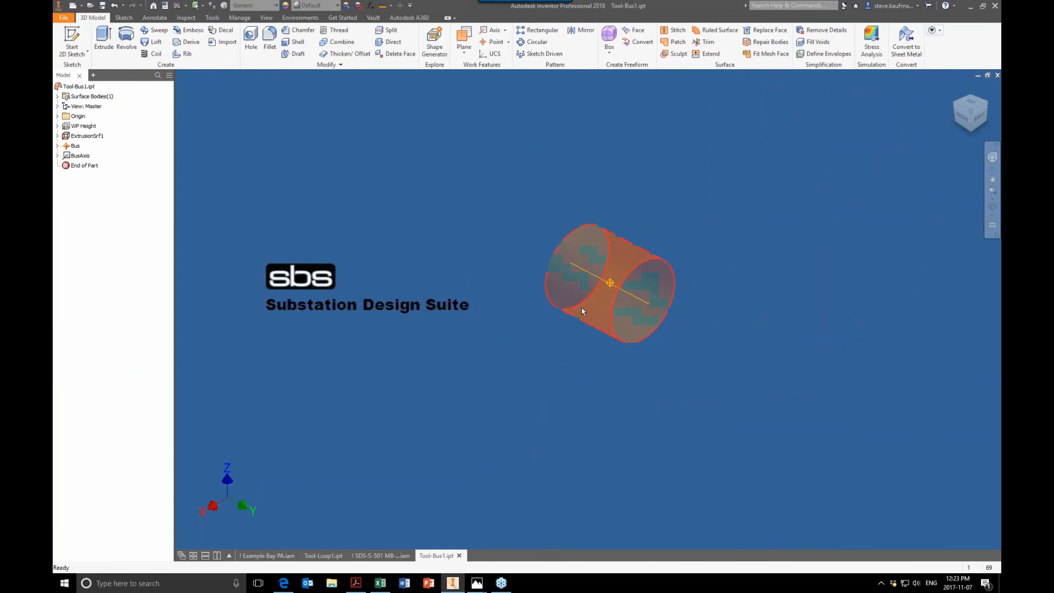
mouse_move(581, 308)
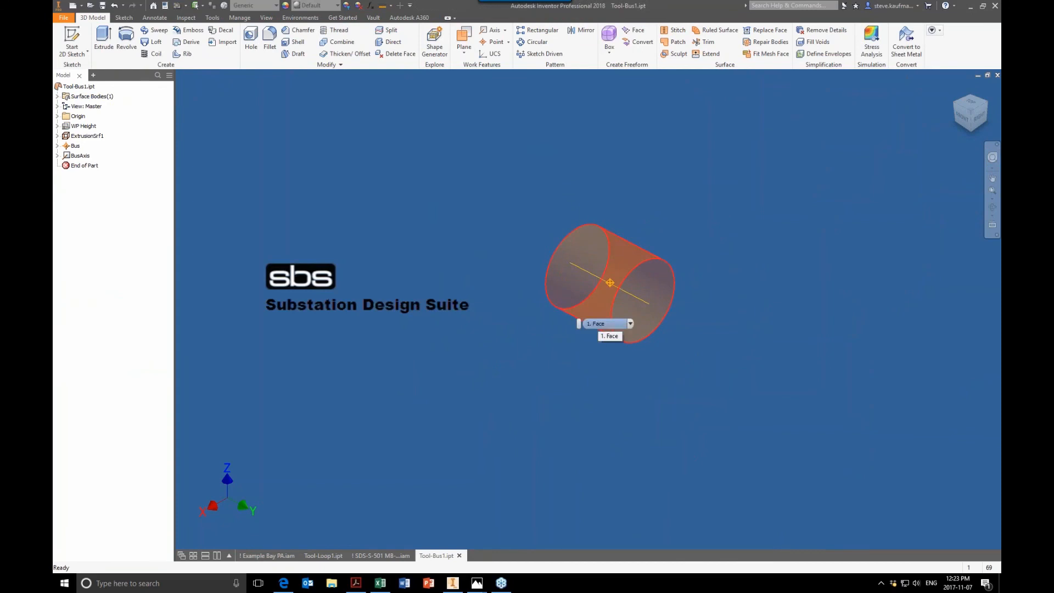
scroll(586, 198, down, 3)
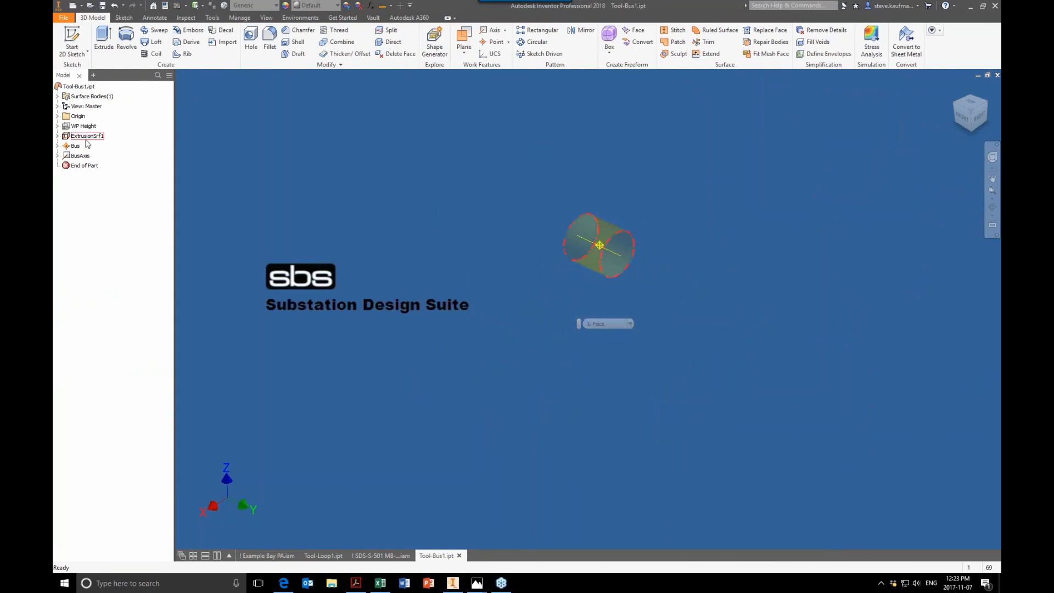
click(57, 116)
click(89, 145)
click(89, 146)
scroll(337, 240, down, 10)
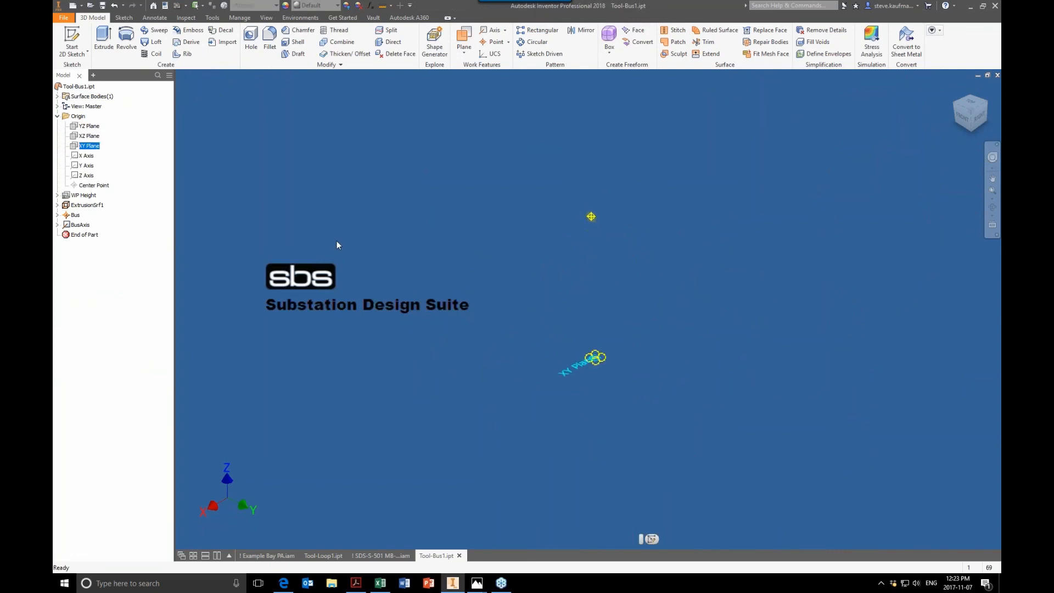
scroll(337, 241, up, 2)
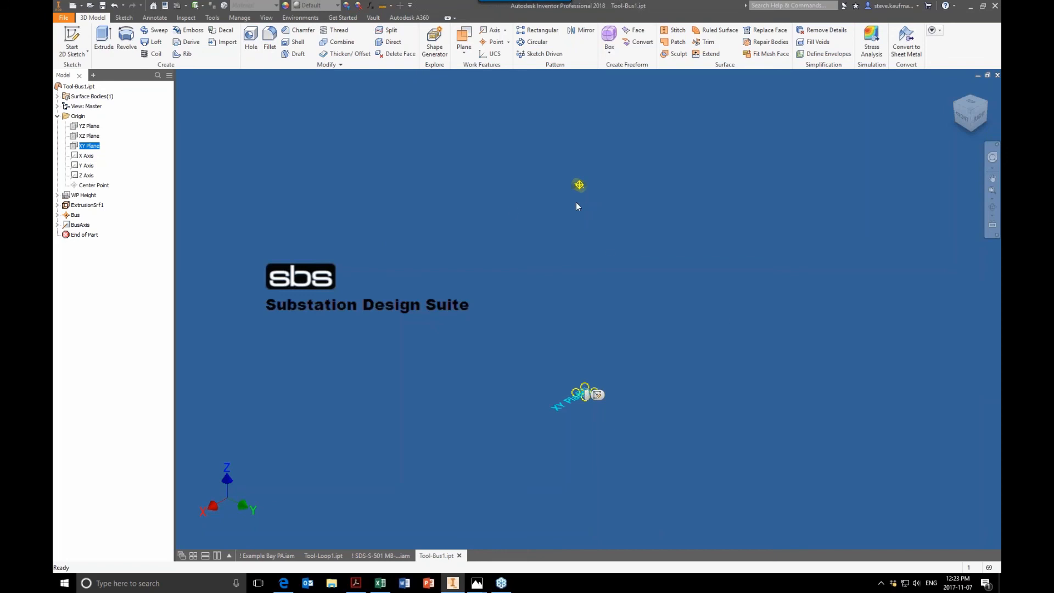
click(627, 290)
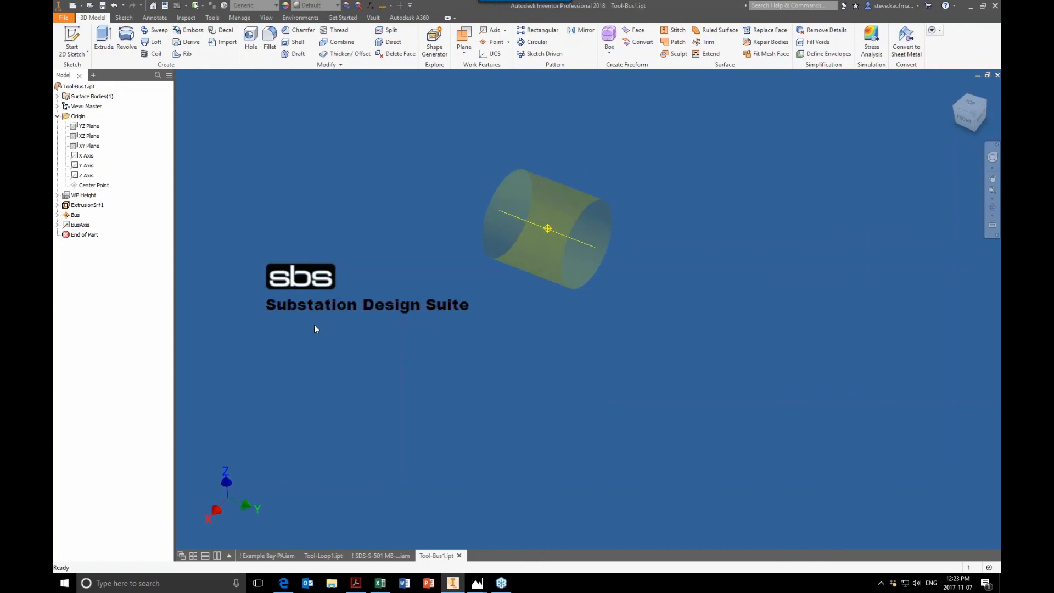
click(75, 215)
click(78, 224)
click(361, 556)
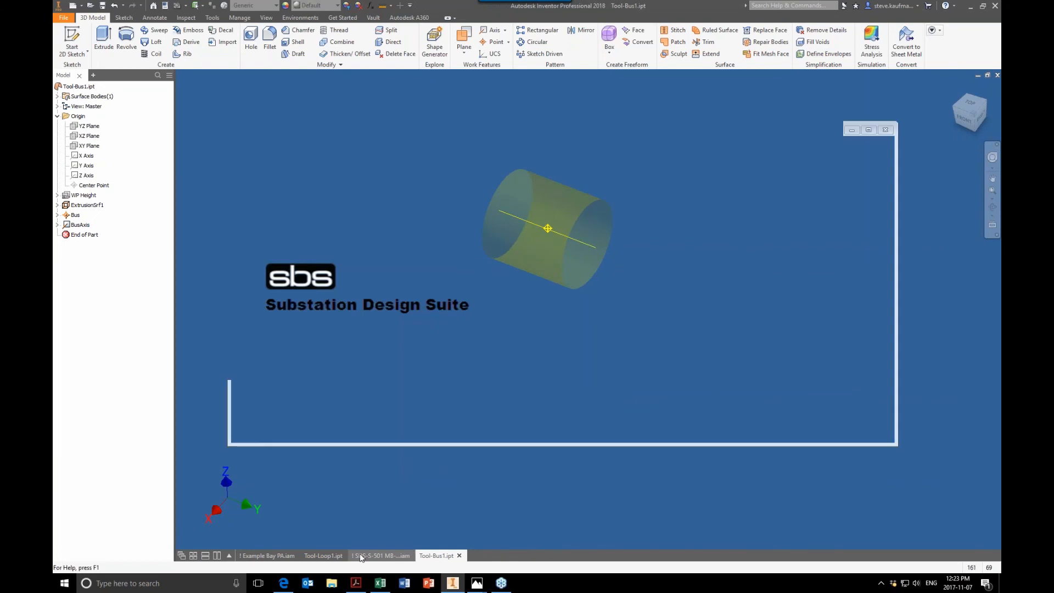
click(286, 556)
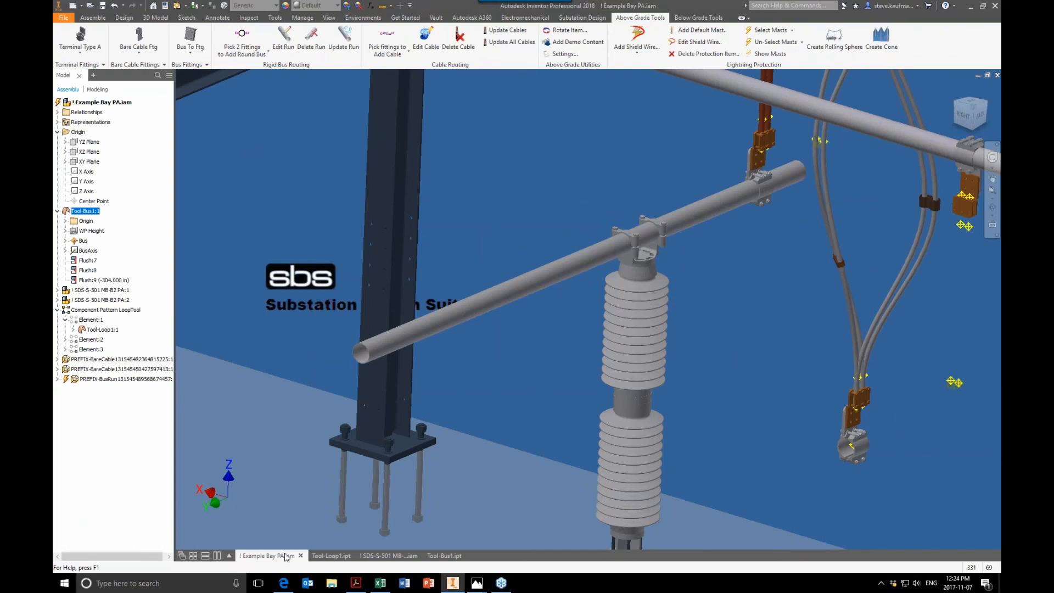
Step: Close the Example Bay assembly, the SDS-S-501 MB-B2 PA assembly and the Tool-Bus1 and Tool-Loop1 parts without saving
click(625, 144)
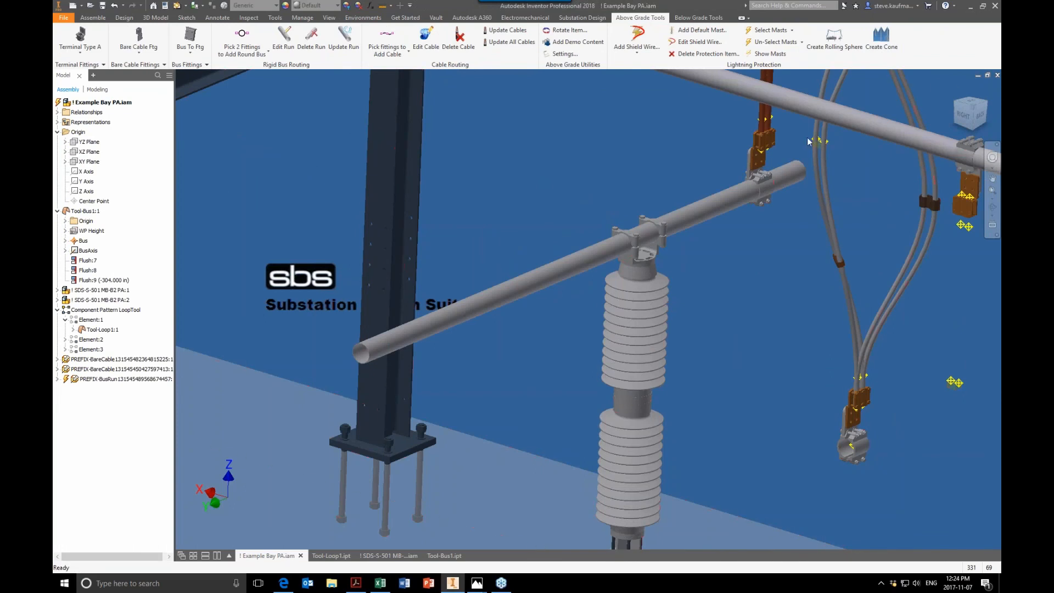
click(998, 75)
click(509, 315)
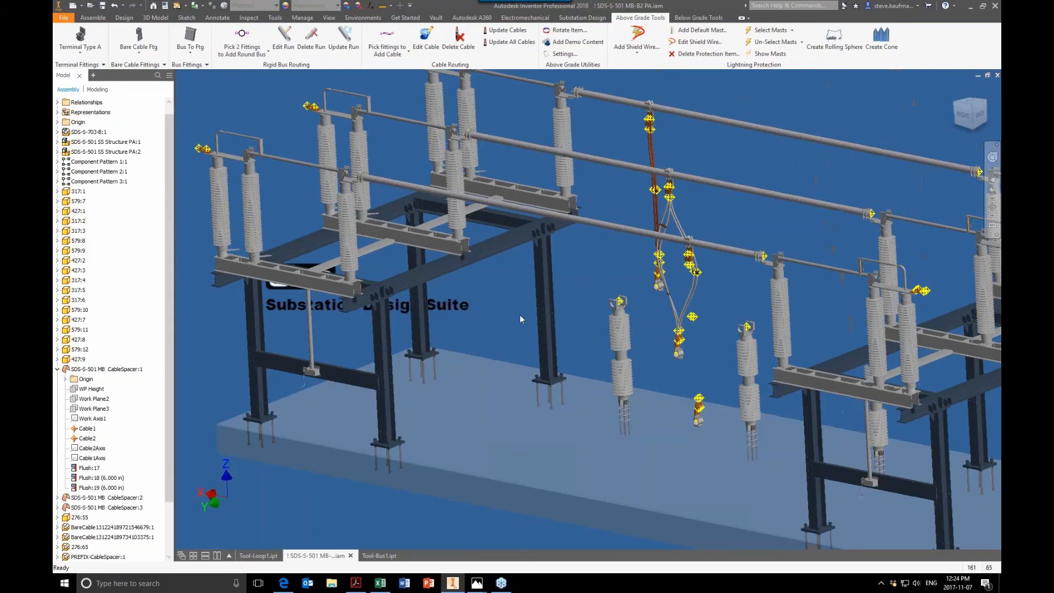
click(998, 76)
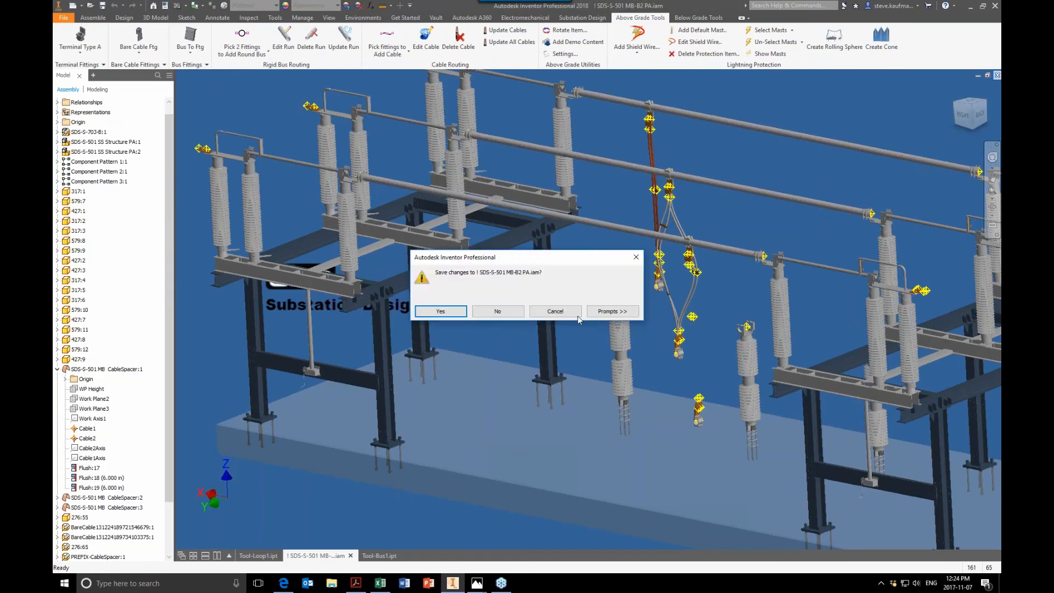
click(529, 308)
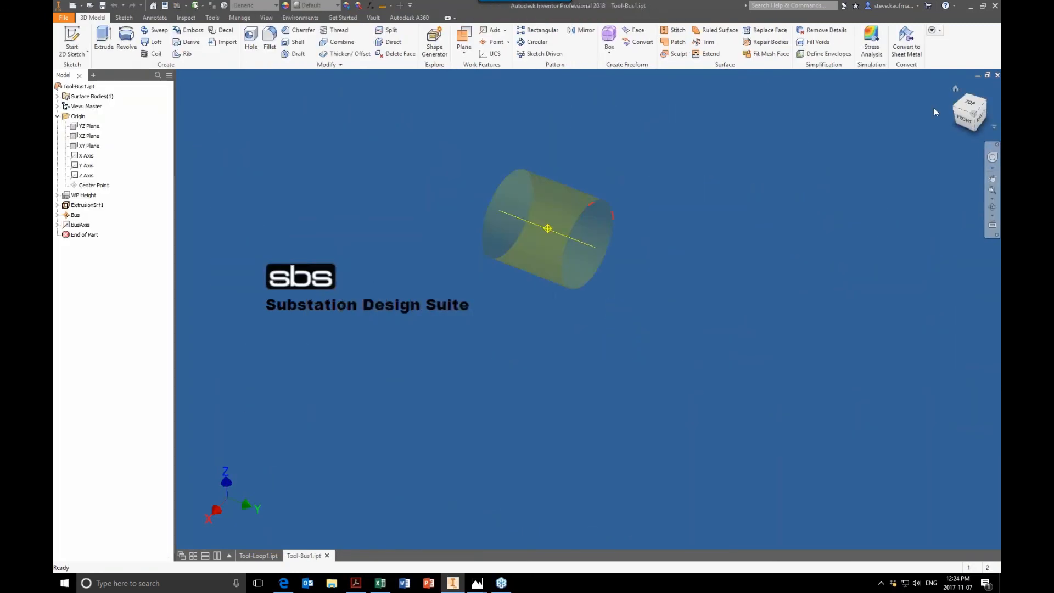
click(997, 75)
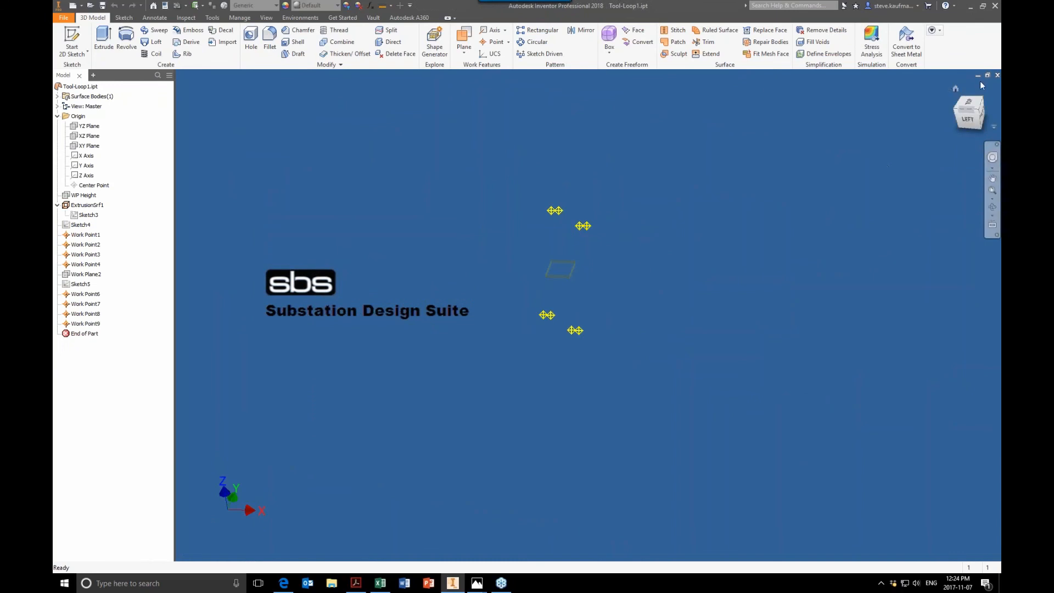
click(997, 76)
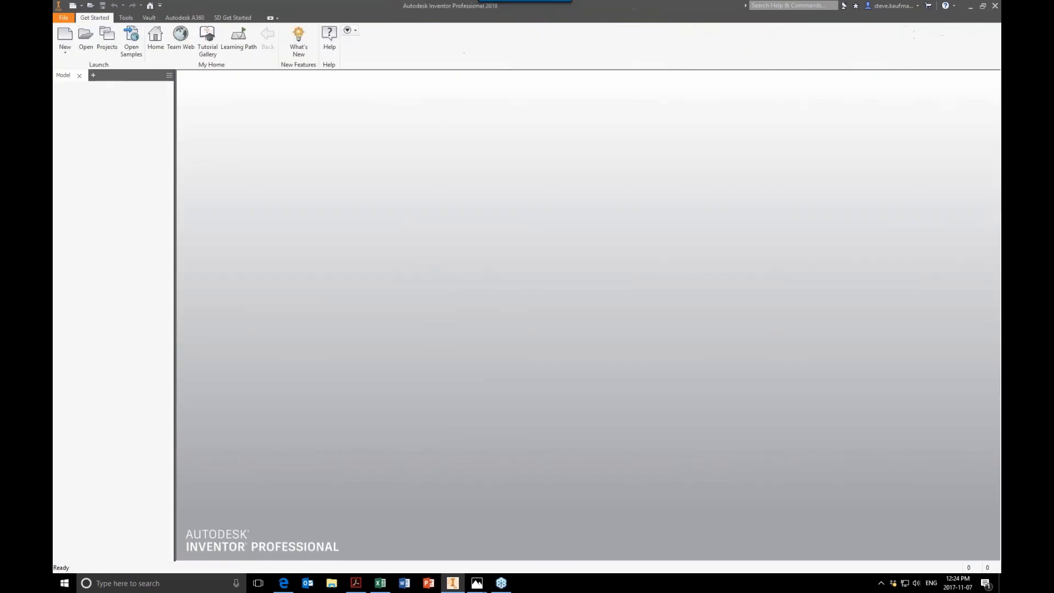
Step: Browse to the Tools & Methods folder and add the !LightningExample project file as the active project
click(107, 38)
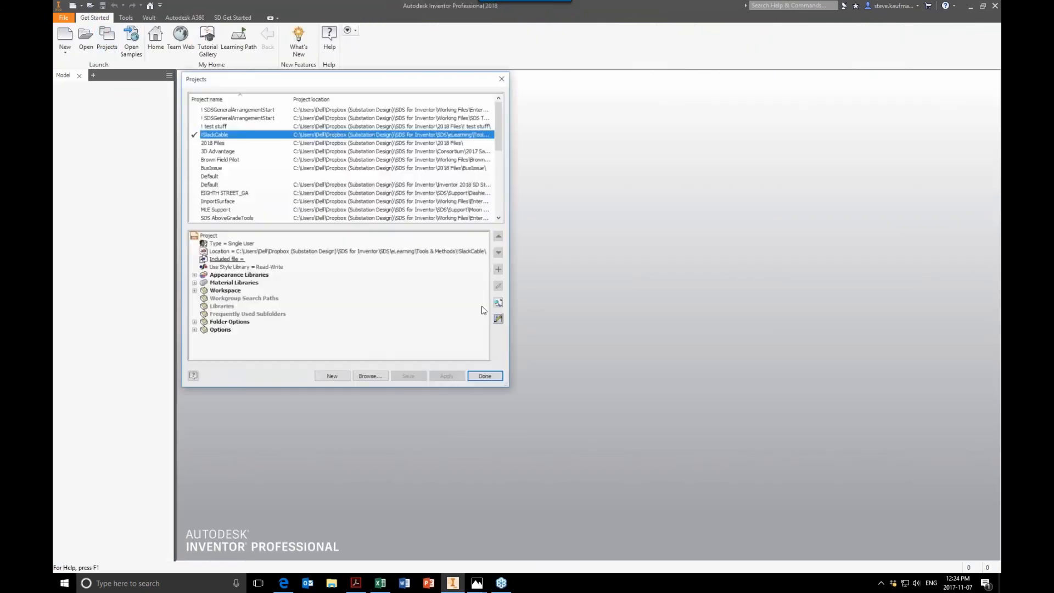
click(371, 378)
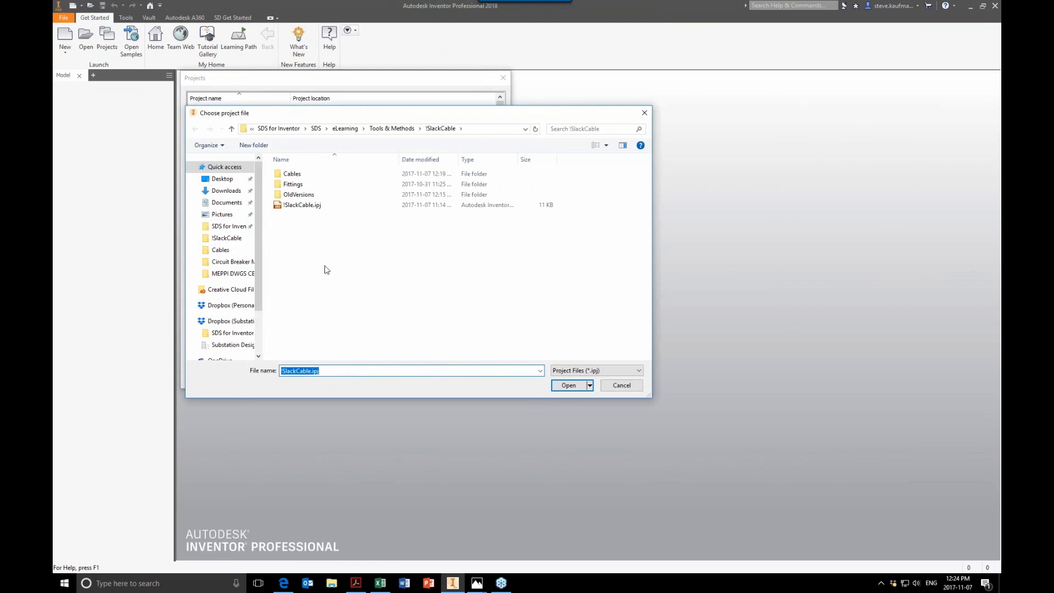
click(390, 129)
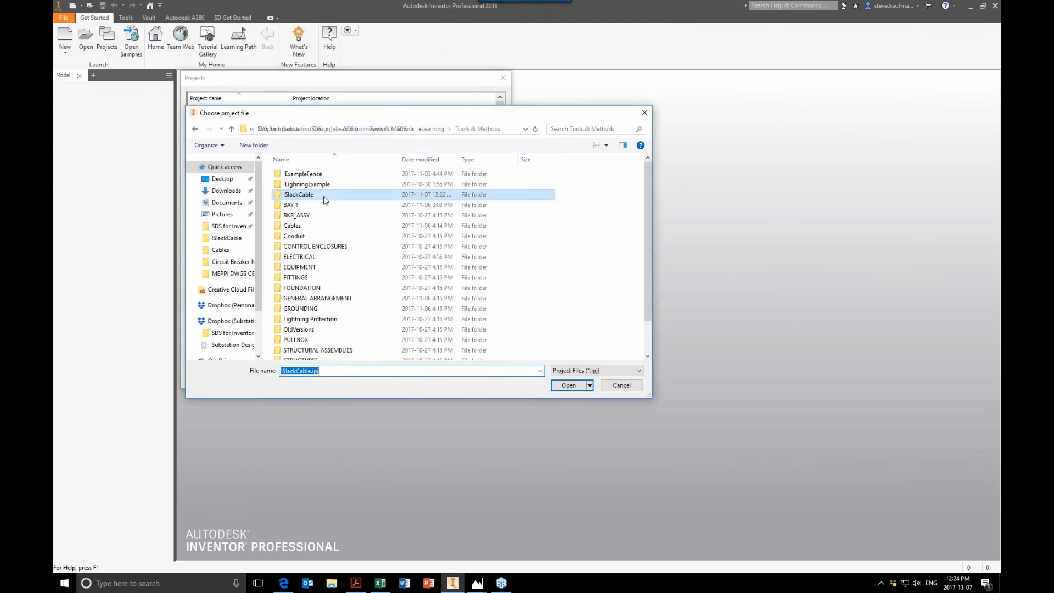
double_click(310, 185)
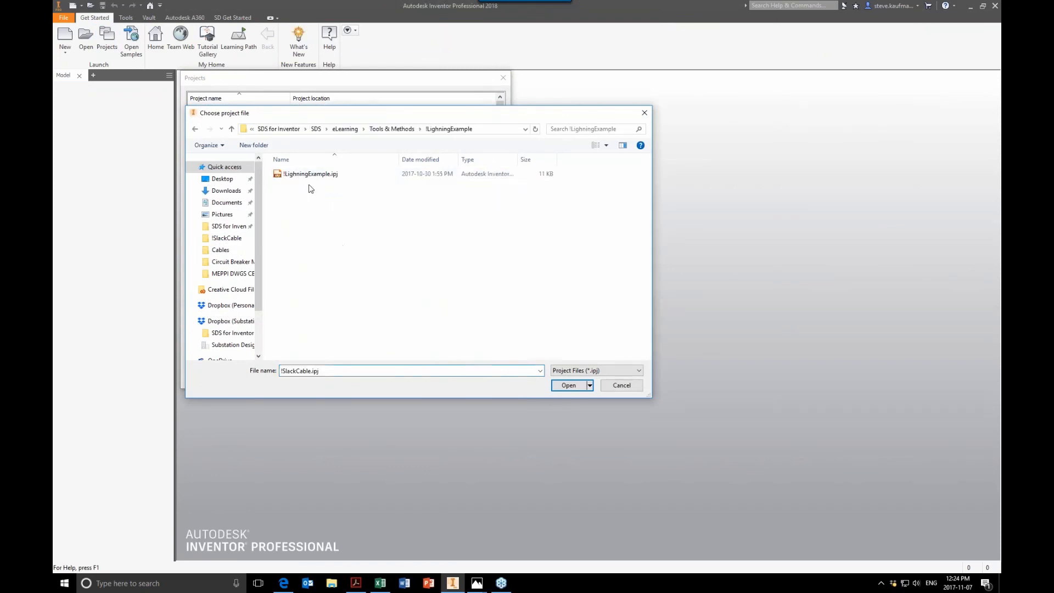
double_click(310, 174)
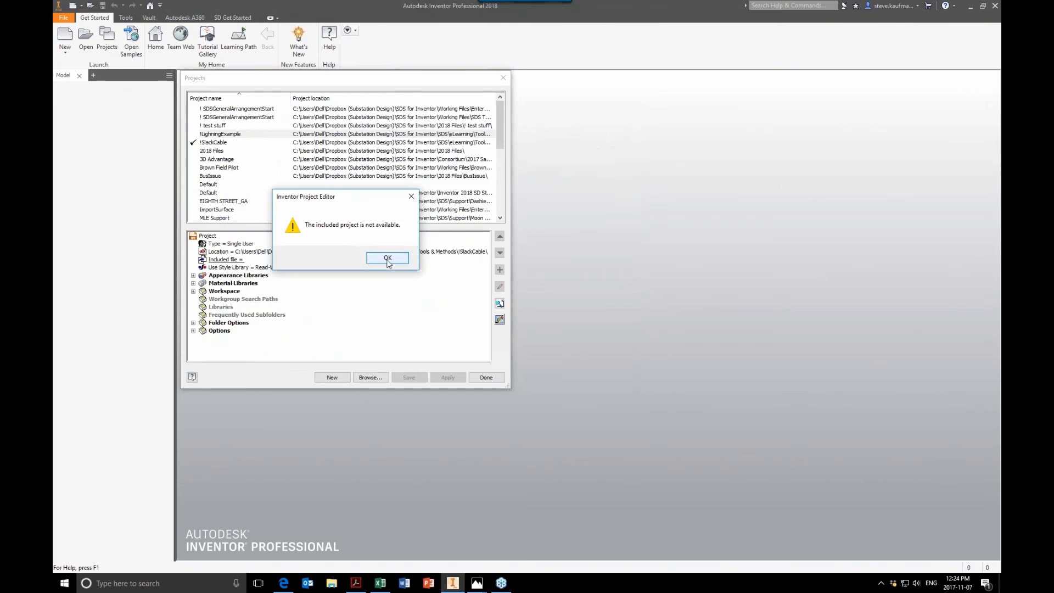
click(388, 258)
Step: Delete the project's included file entry and save the project changes
click(222, 260)
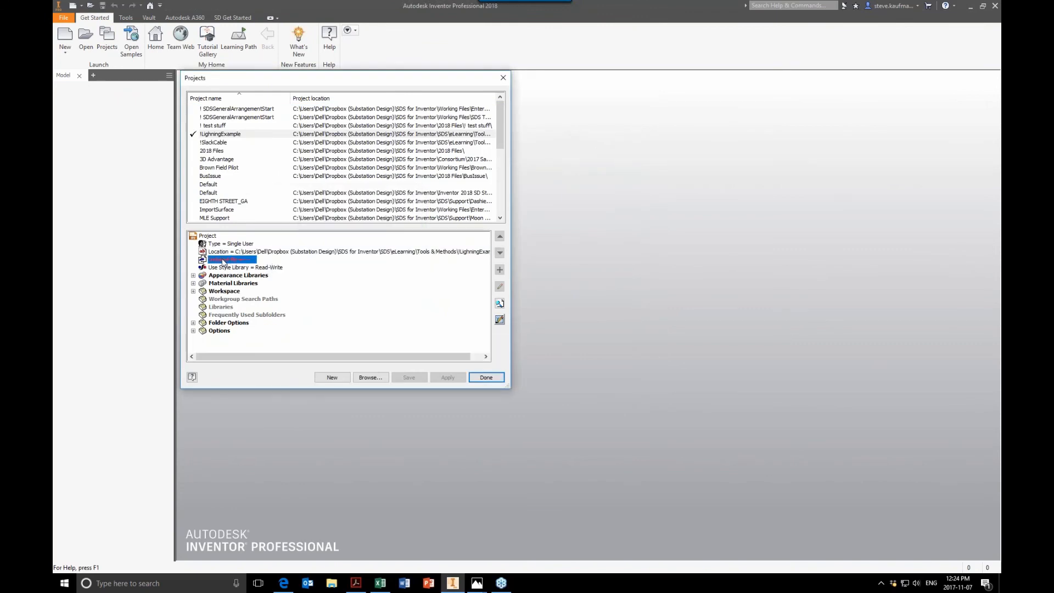
right_click(222, 260)
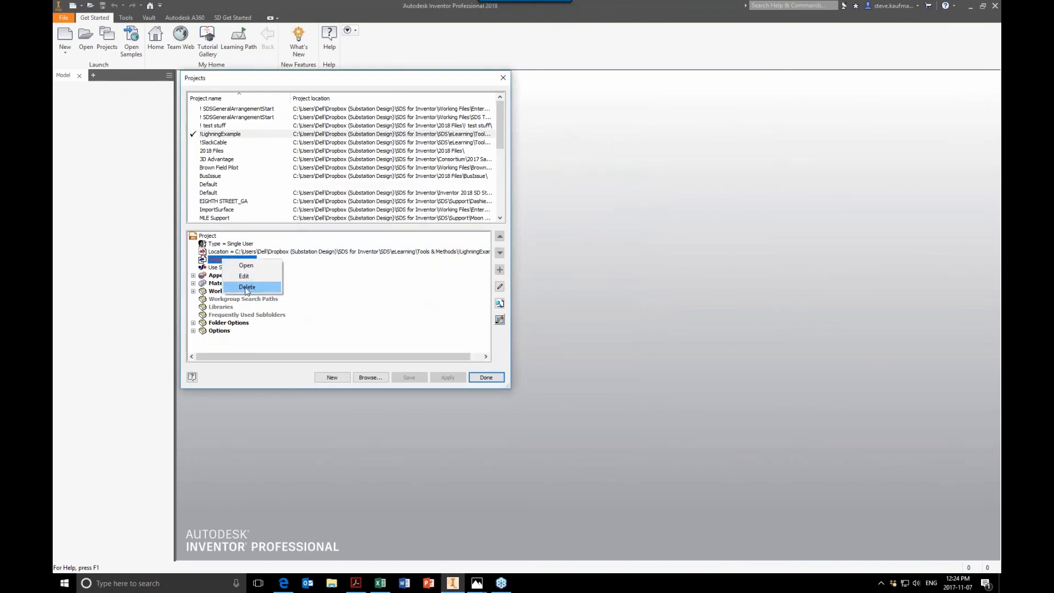
click(247, 287)
click(485, 377)
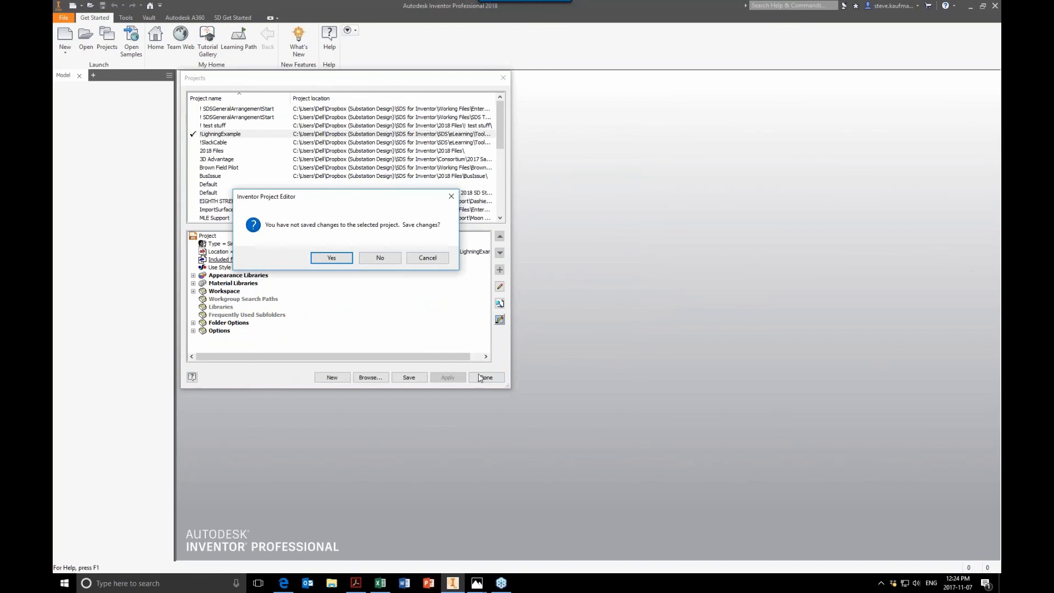
click(331, 258)
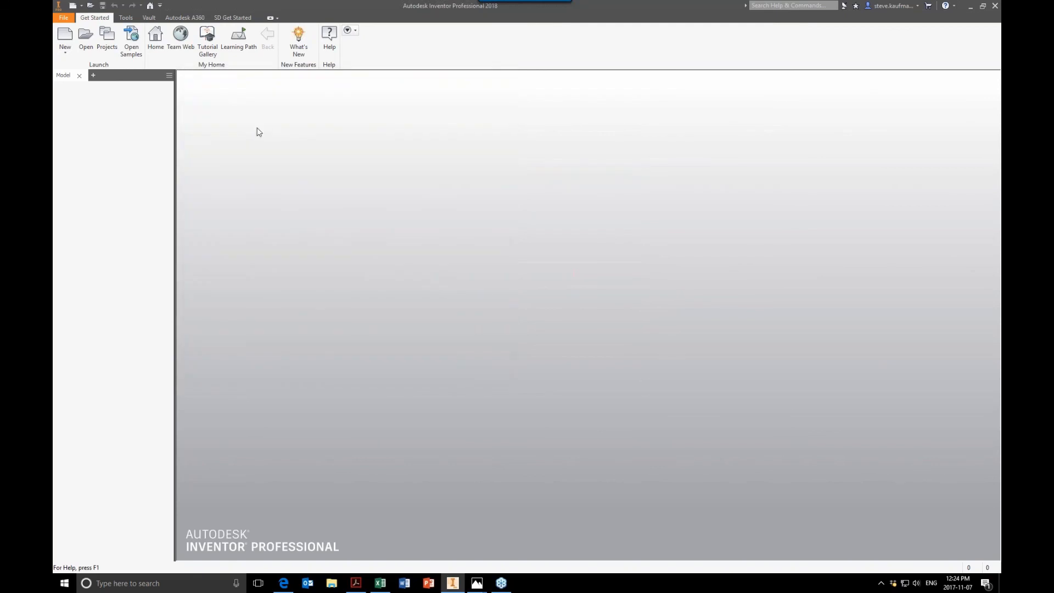
Step: Open LightningAssembly1.iam from the !LightningExample workspace
click(126, 17)
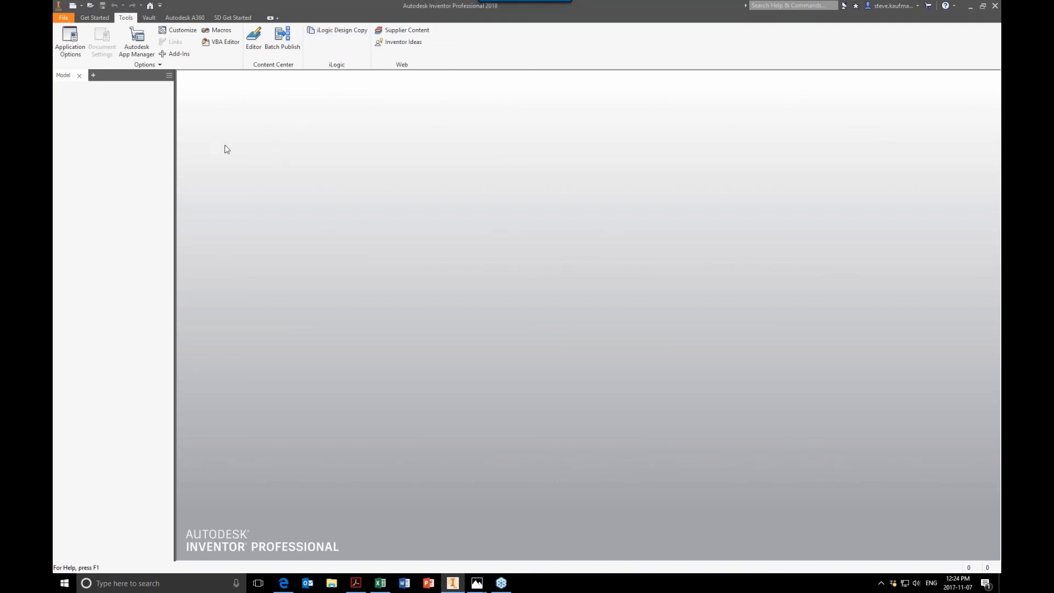
click(91, 6)
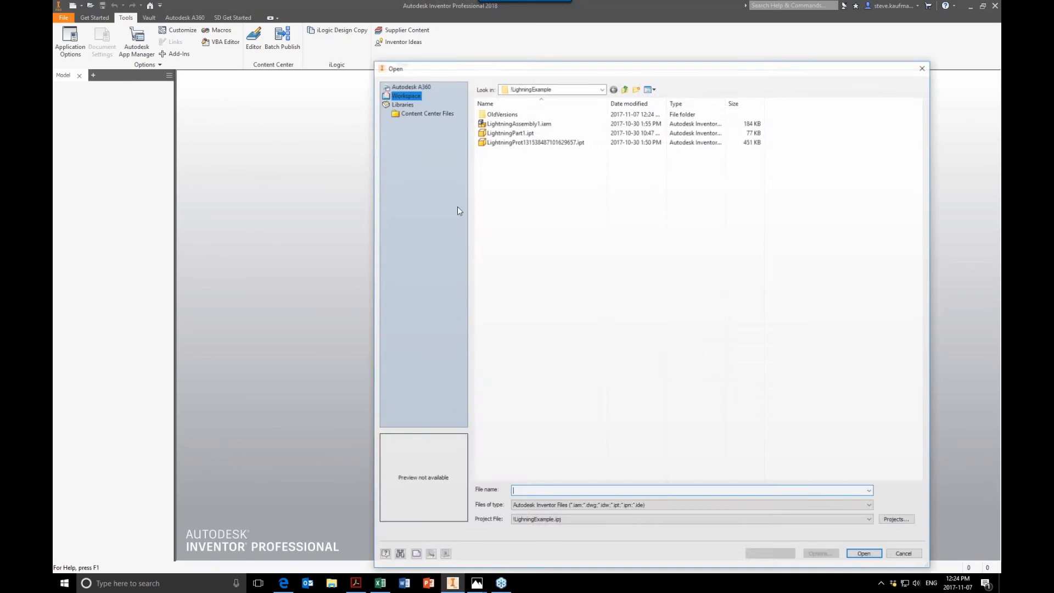
click(516, 122)
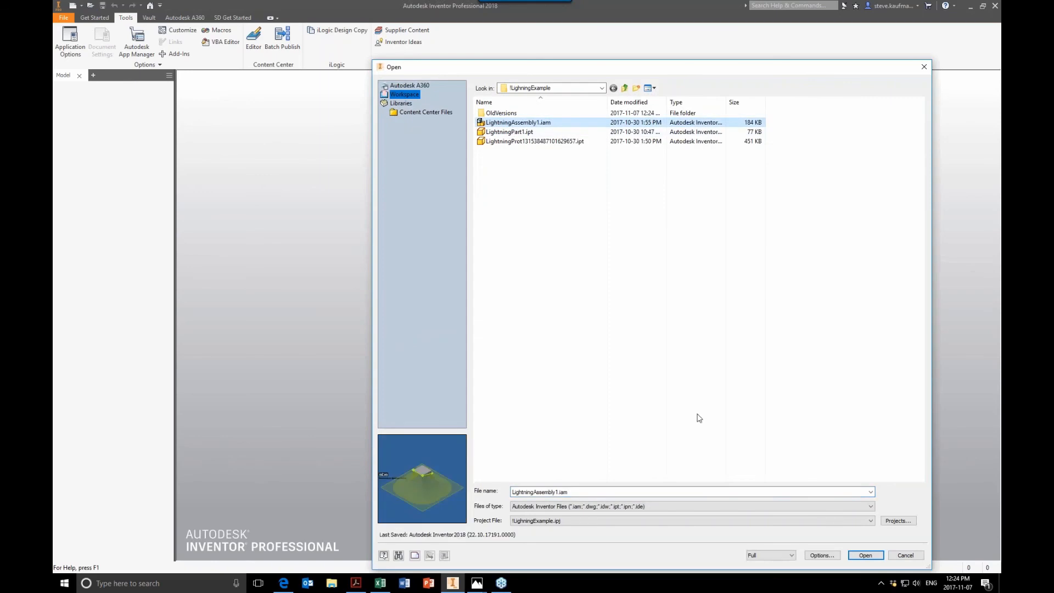
click(866, 555)
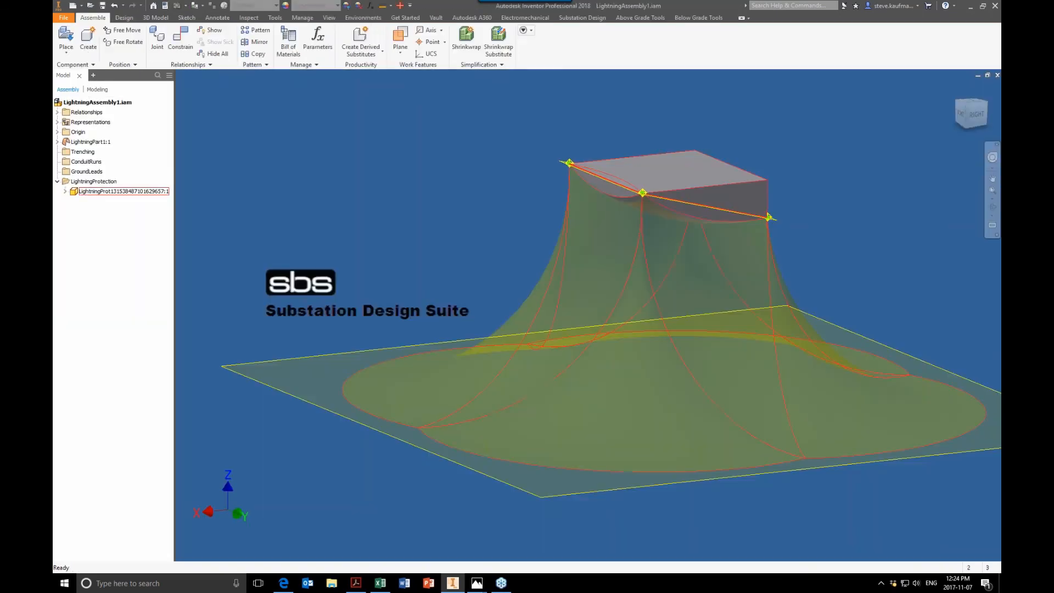
Step: Use Select Masts to select the mast top points of the lightning protection surface
click(656, 18)
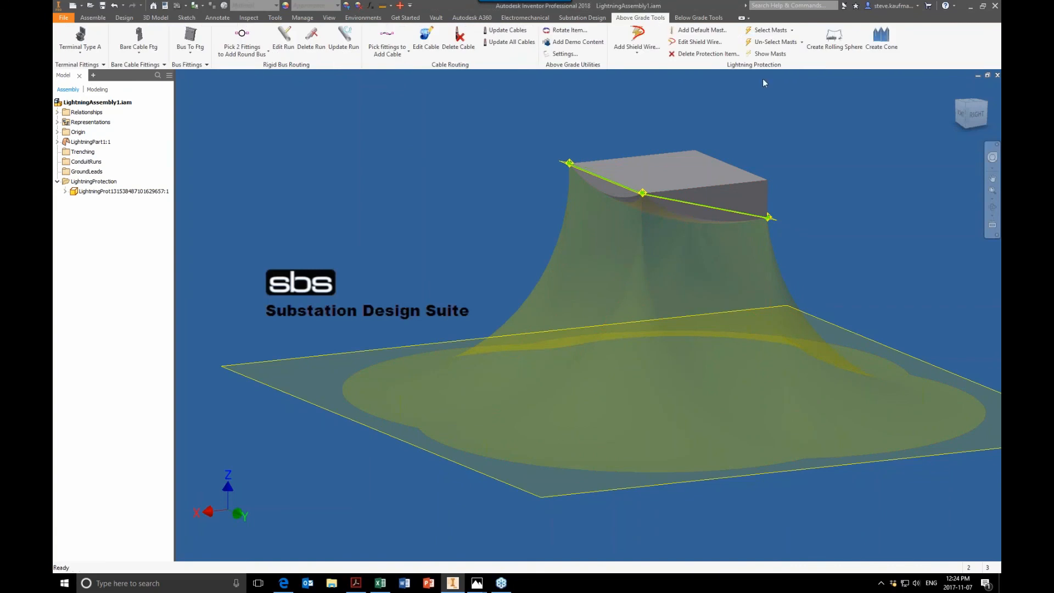
click(793, 30)
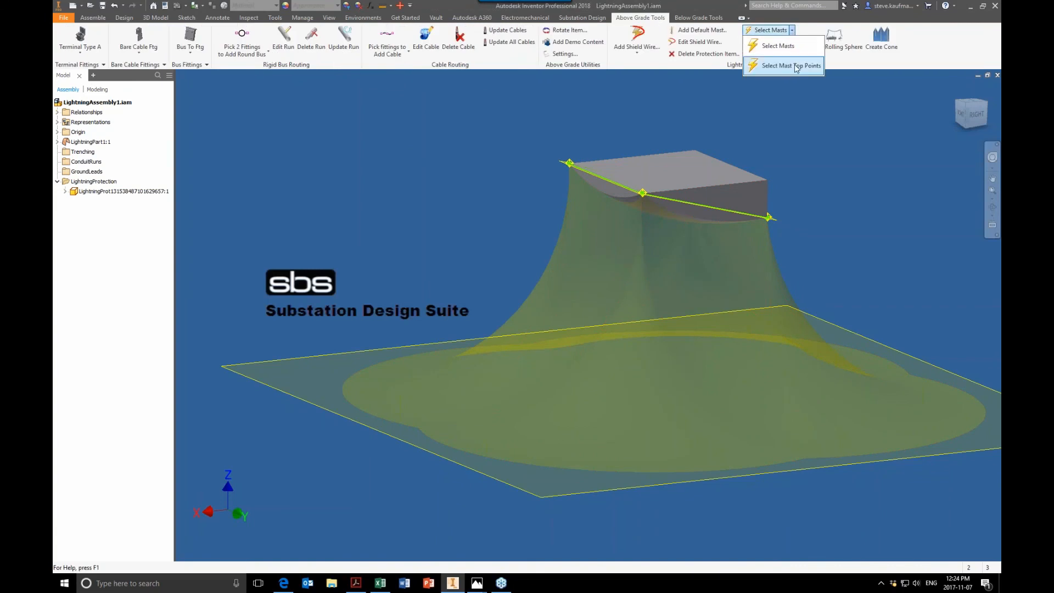
click(835, 143)
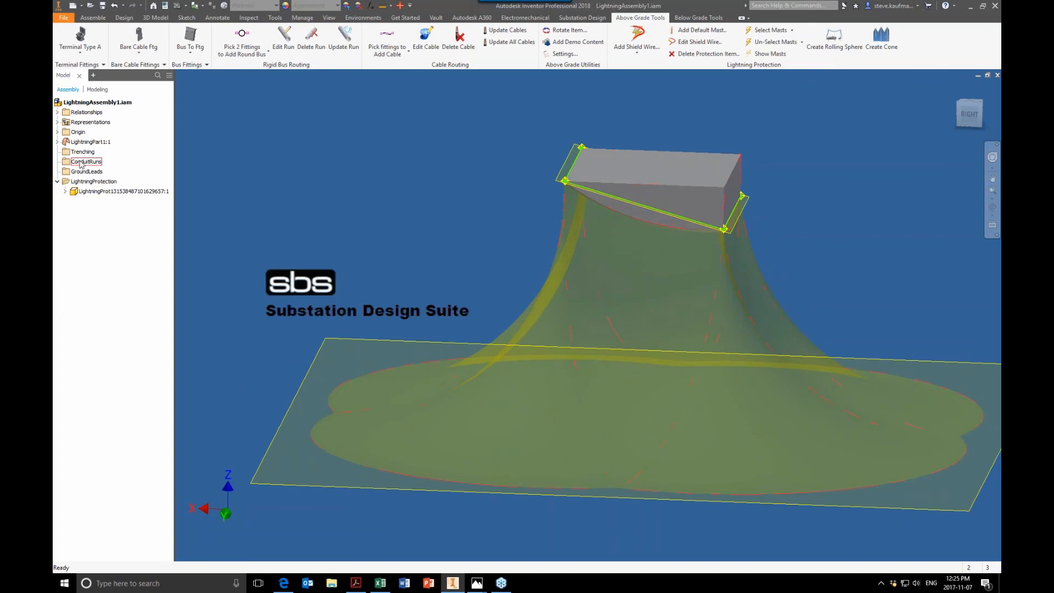
Step: Open LightningPart1 from the assembly to inspect its work plane and work points from the front, then return to the assembly
click(57, 141)
click(81, 143)
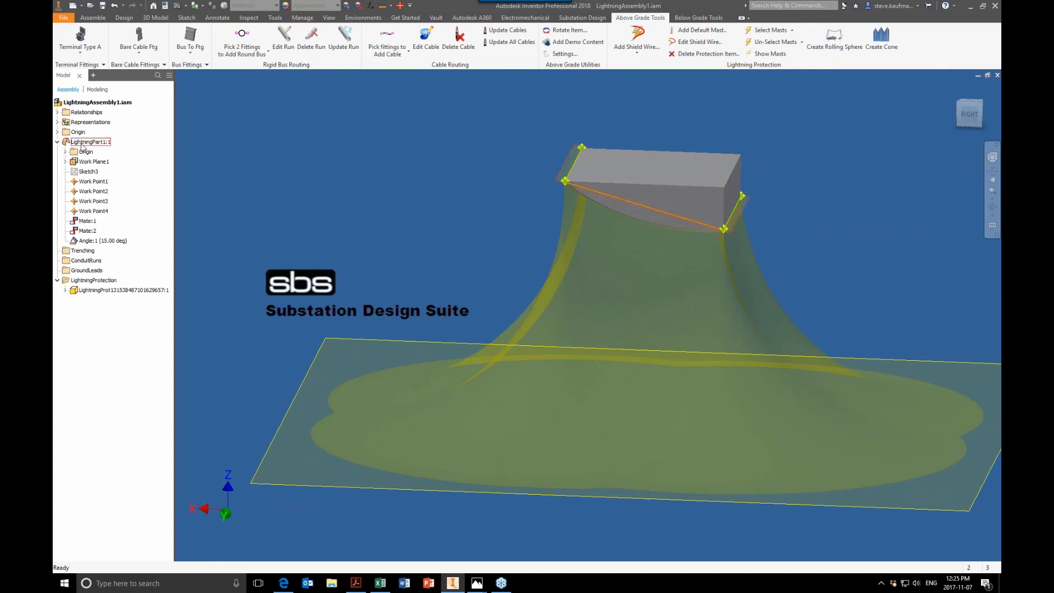
right_click(80, 144)
click(93, 171)
click(962, 117)
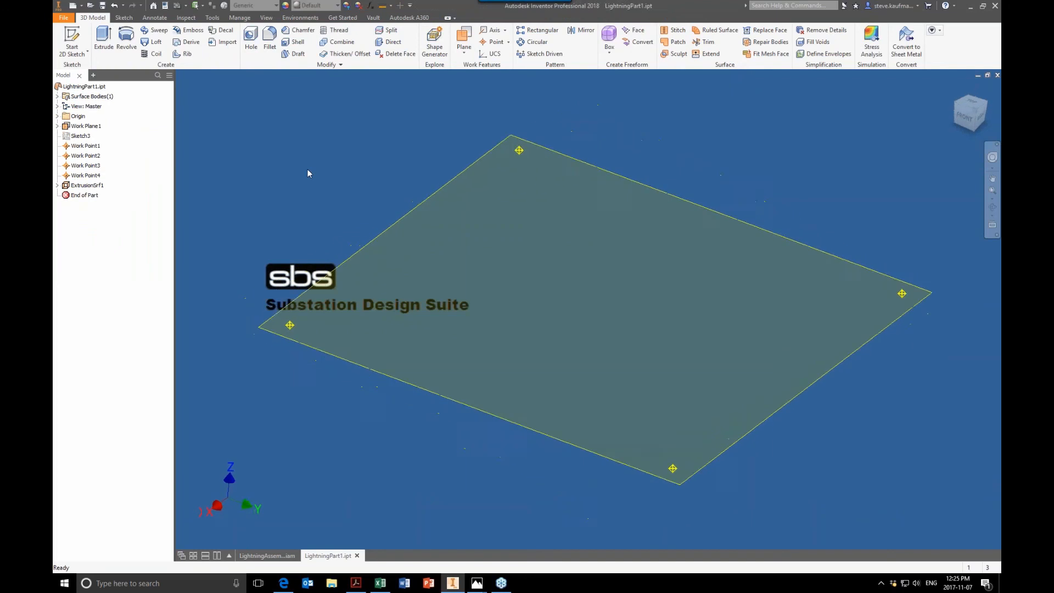
click(968, 117)
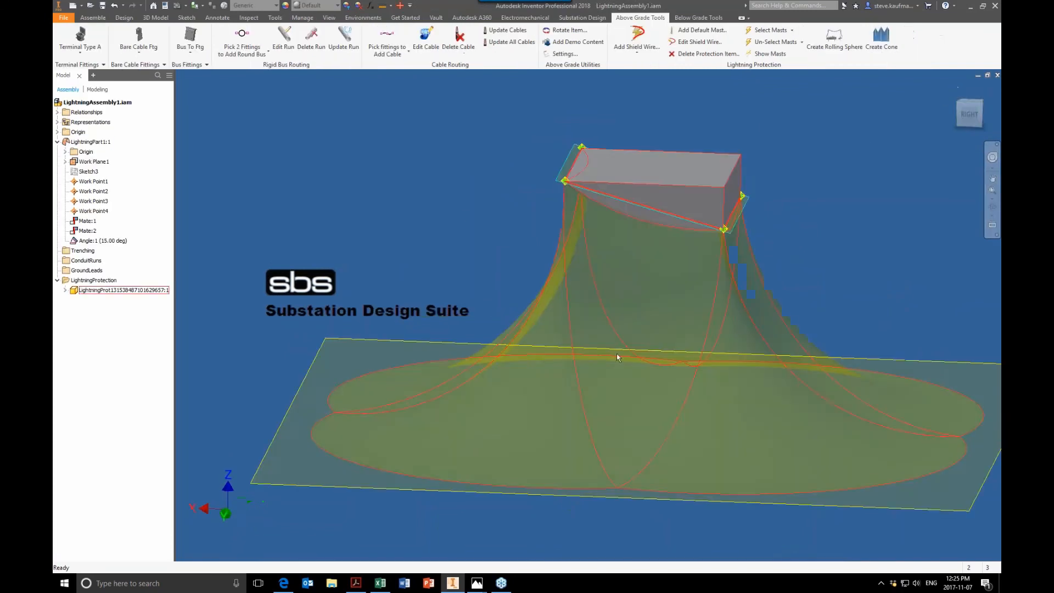
scroll(465, 213, up, 4)
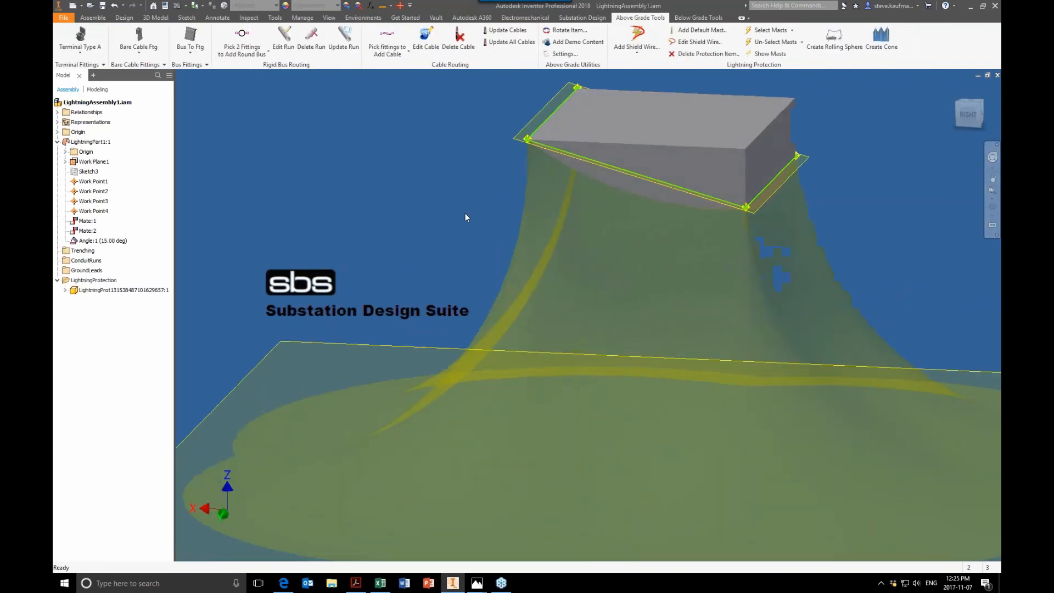
click(98, 241)
click(358, 179)
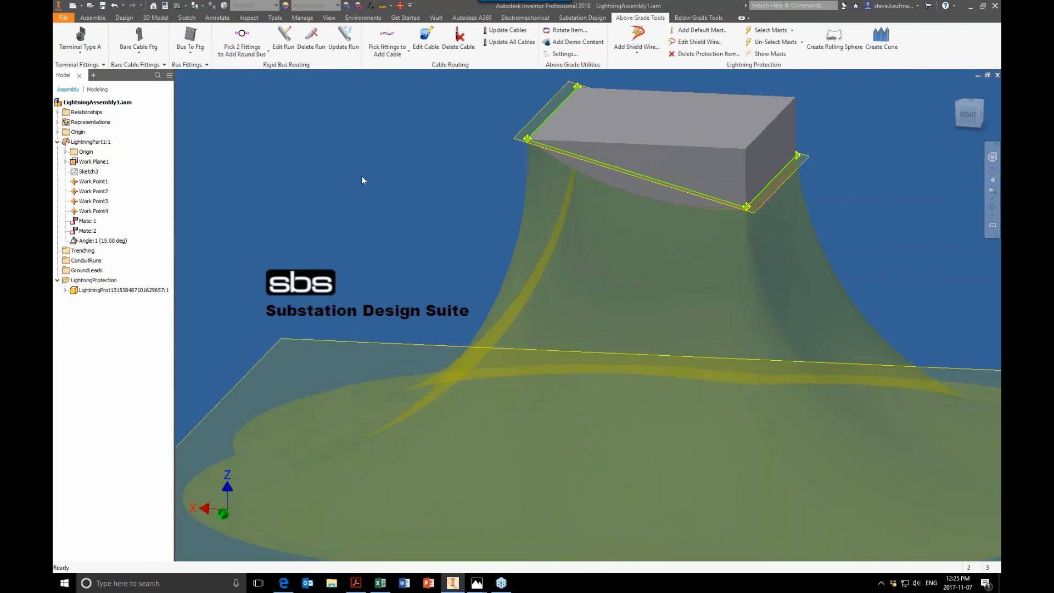